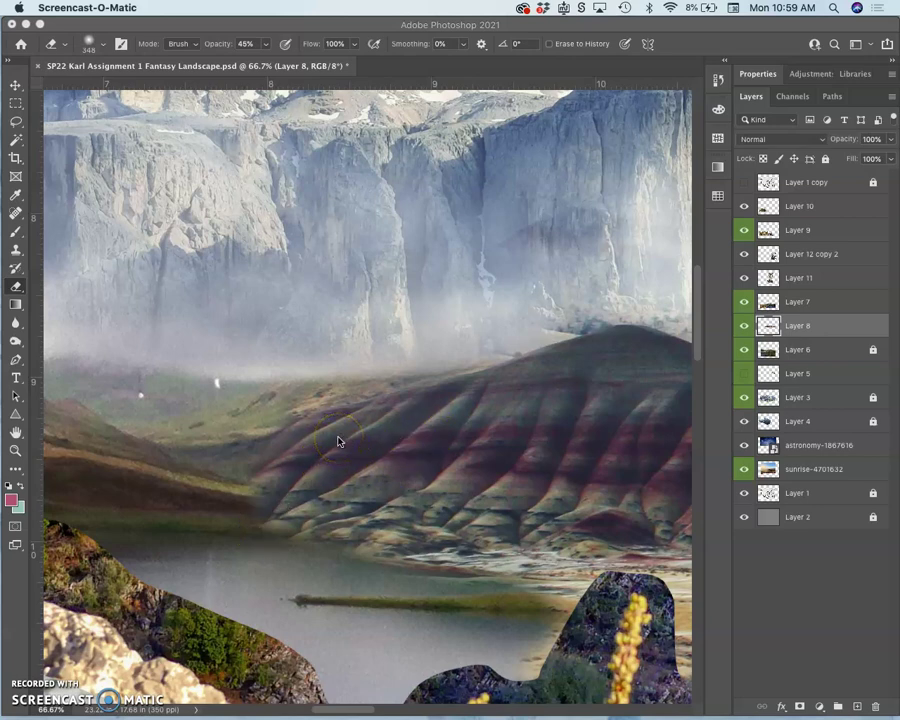
Compare the landscape with and without the striped hills by toggling the visibility of Layer 8.
click(318, 26)
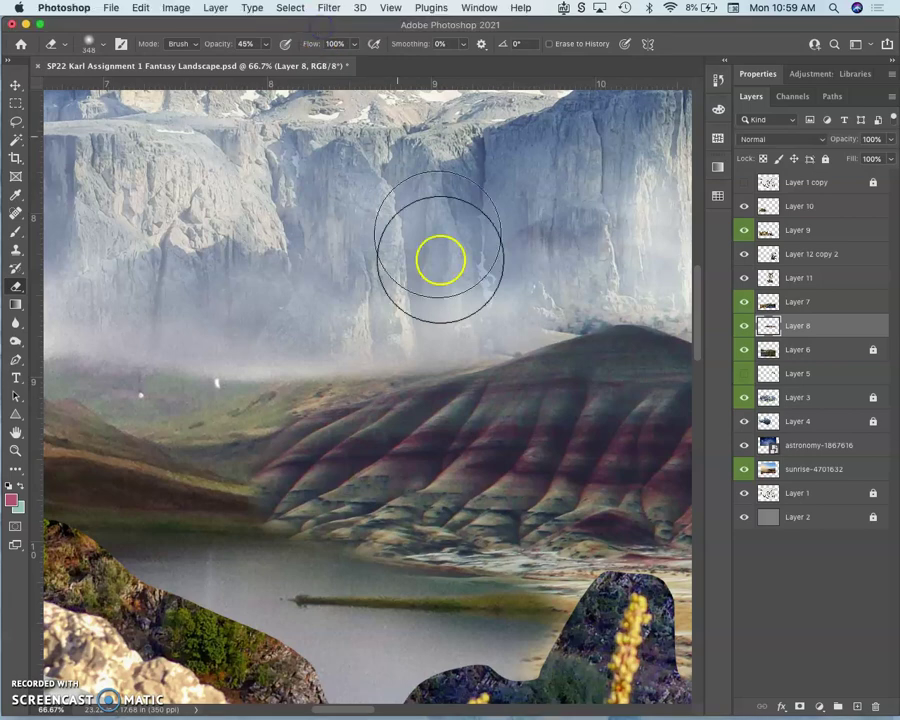
key(super+minus)
key(super+minus)
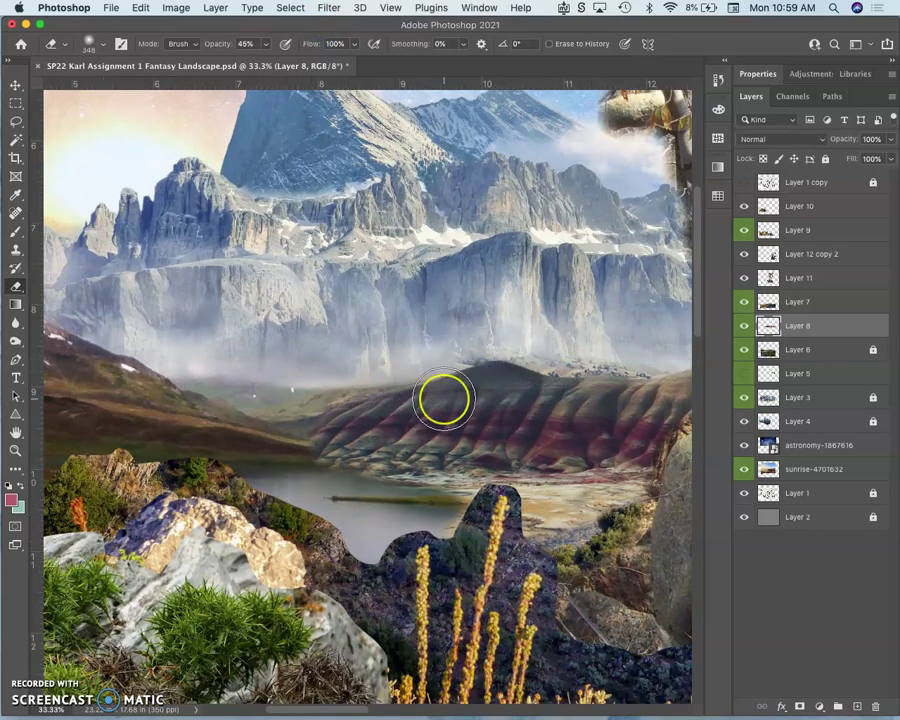
scroll(443, 398, right, 2)
scroll(443, 398, right, 5)
scroll(470, 397, left, 7)
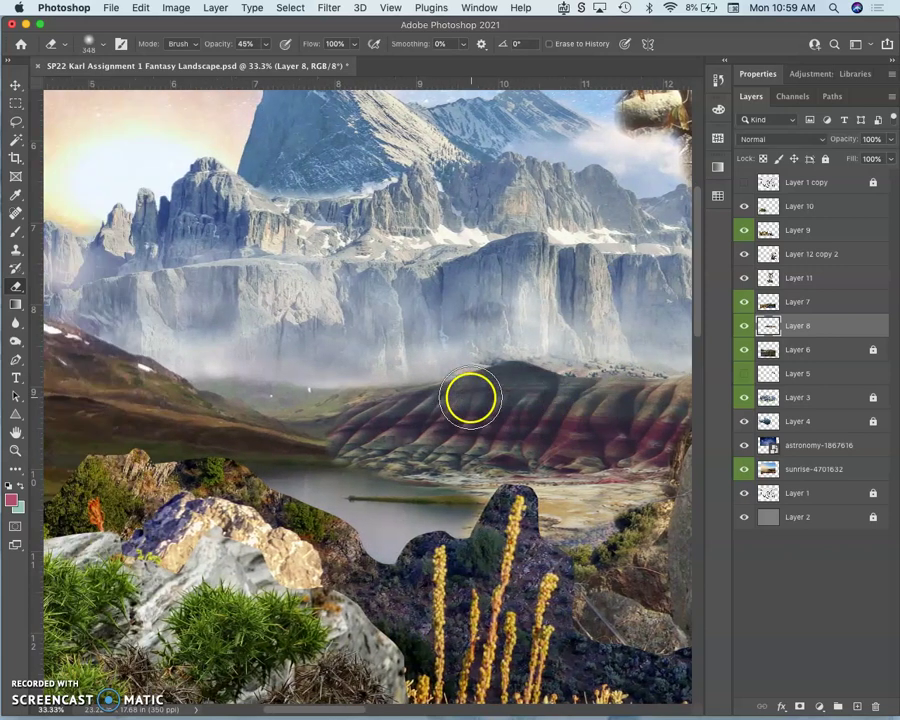
click(744, 327)
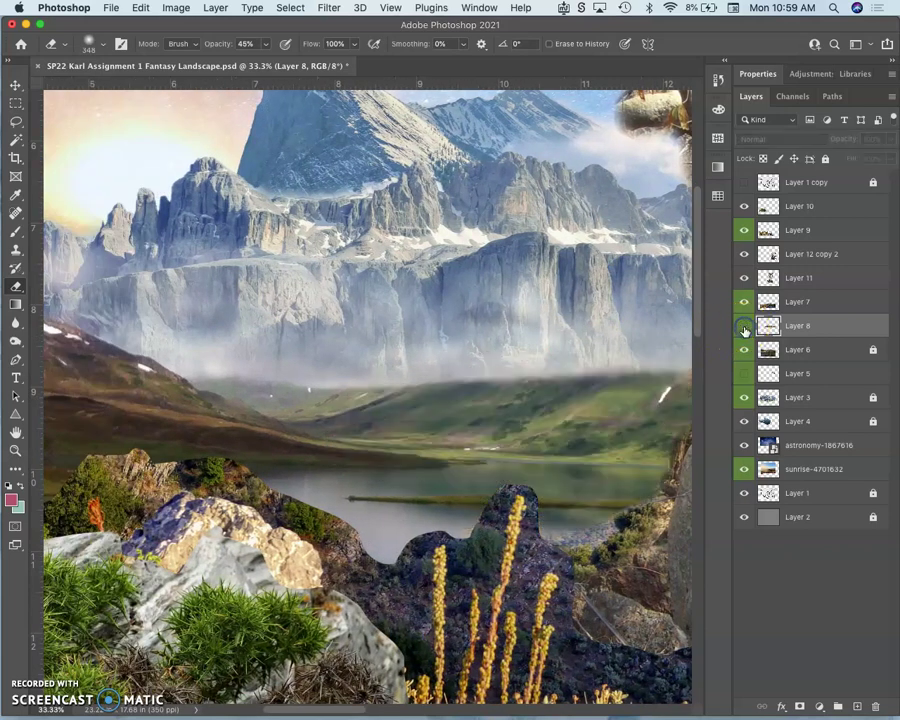
click(744, 327)
click(744, 327)
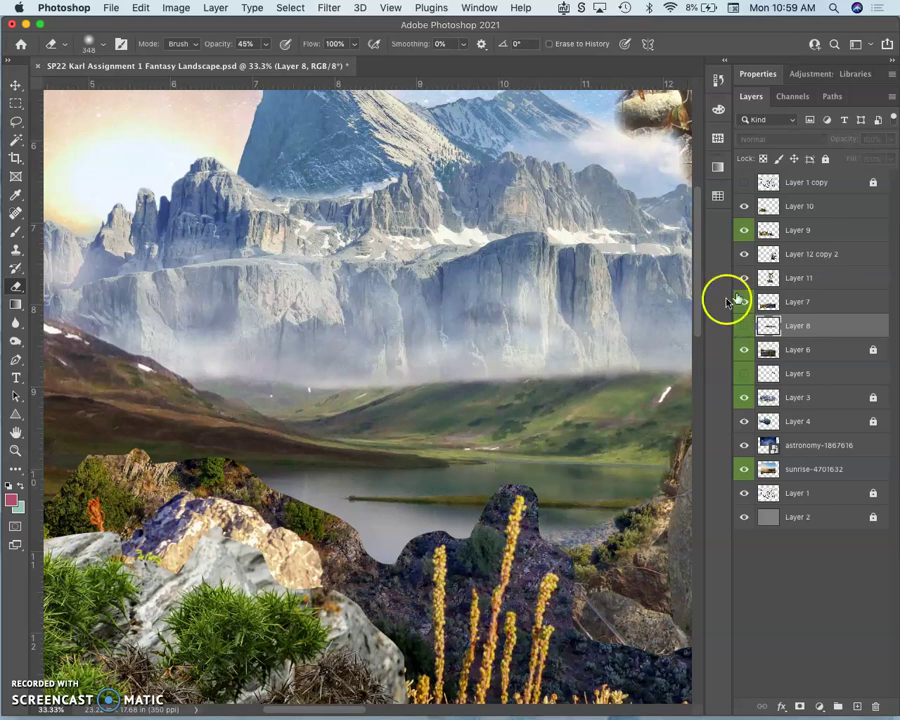
click(744, 327)
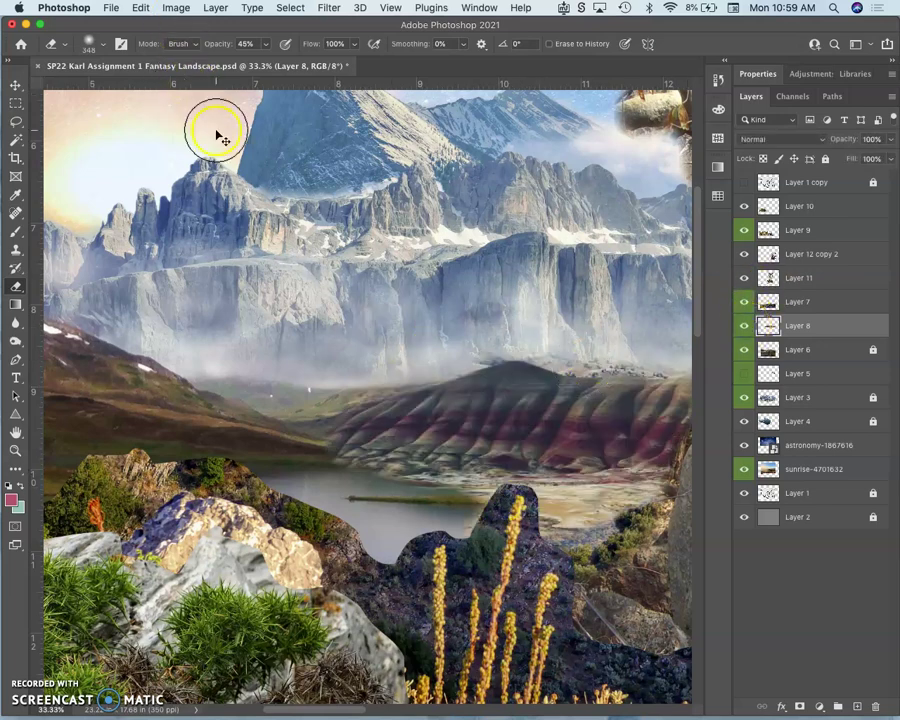
Warp Layer 8 so the striped hills stretch slightly farther left toward the valley, and apply the transform.
key(super+t)
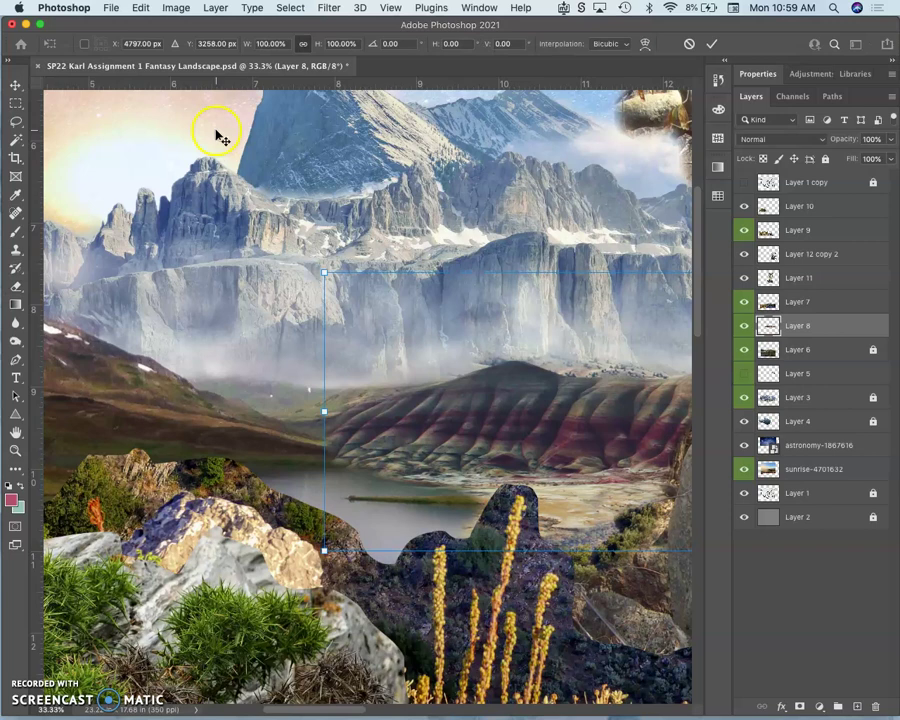
right_click(549, 366)
click(568, 454)
drag(510, 362, 511, 376)
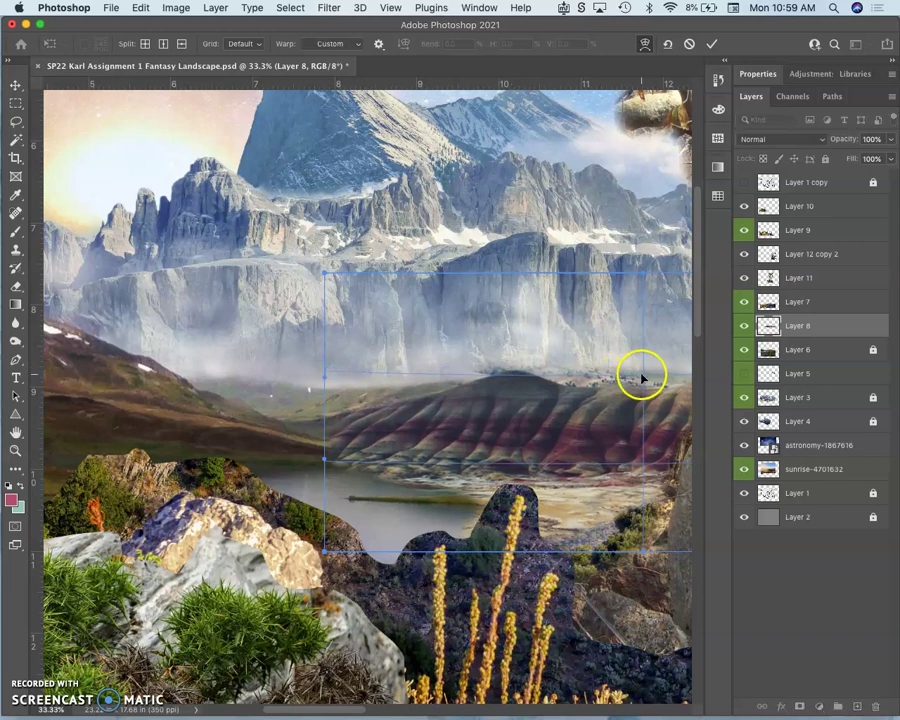
mouse_move(641, 378)
mouse_down()
mouse_move(635, 390)
mouse_move(629, 366)
mouse_move(616, 368)
mouse_move(626, 364)
mouse_up()
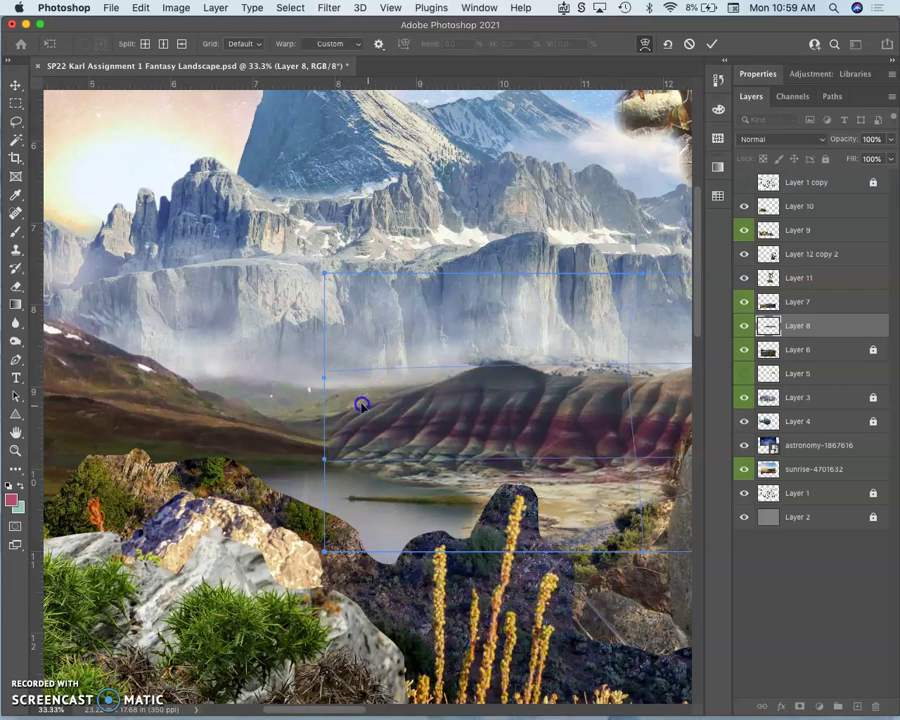
drag(360, 404, 355, 402)
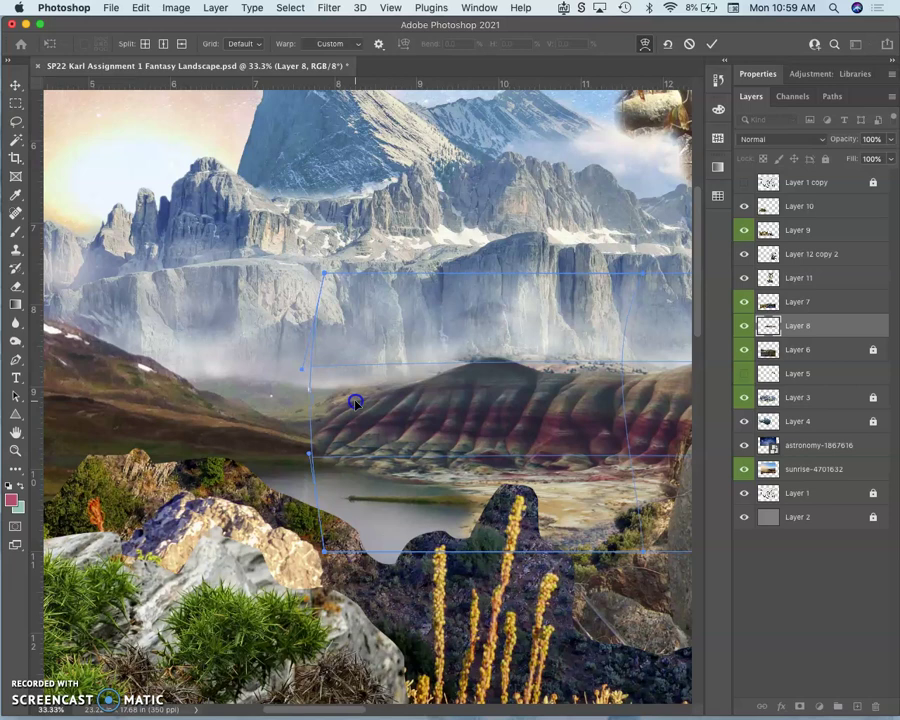
scroll(426, 383, right, 5)
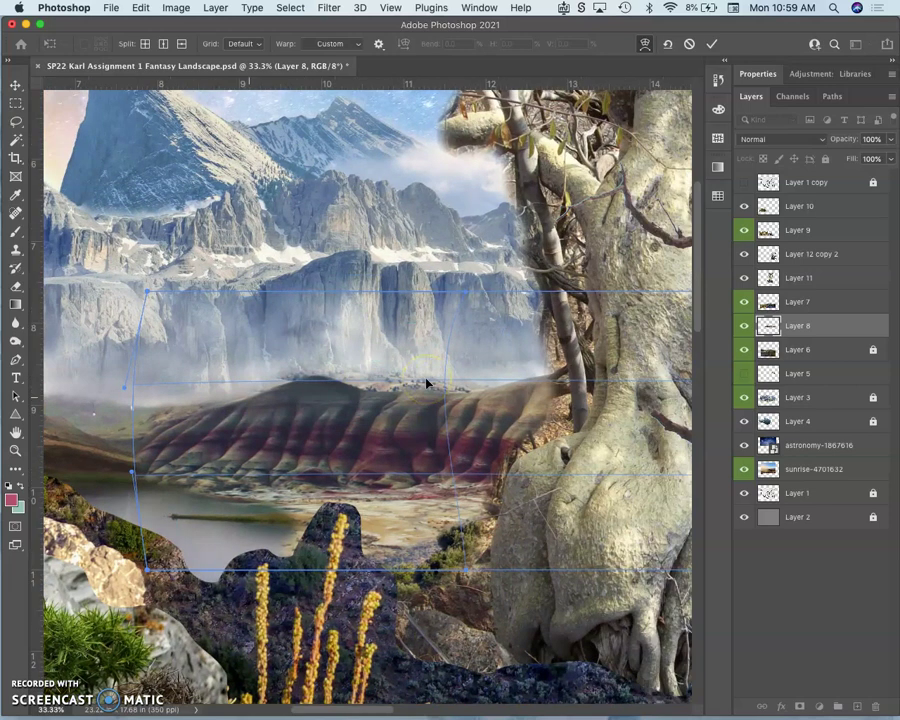
scroll(447, 375, right, 6)
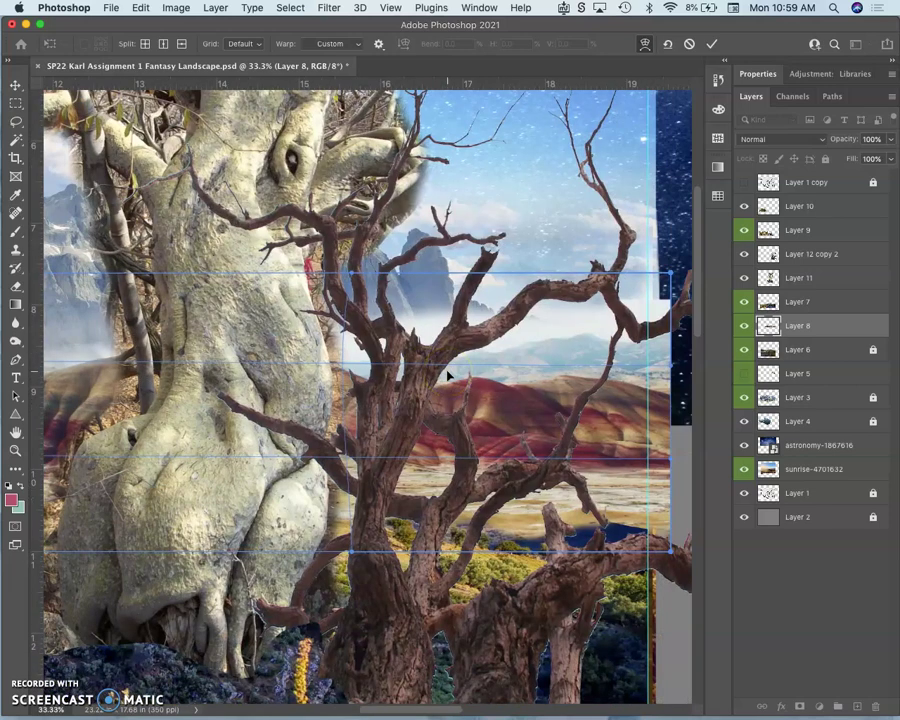
scroll(424, 375, left, 8)
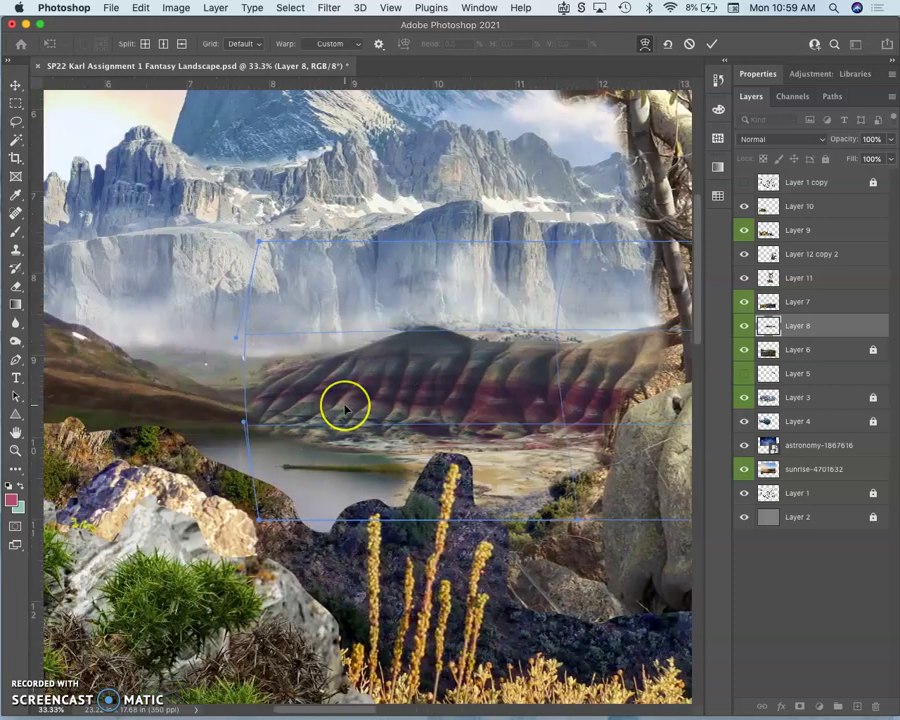
key(Return)
key(e)
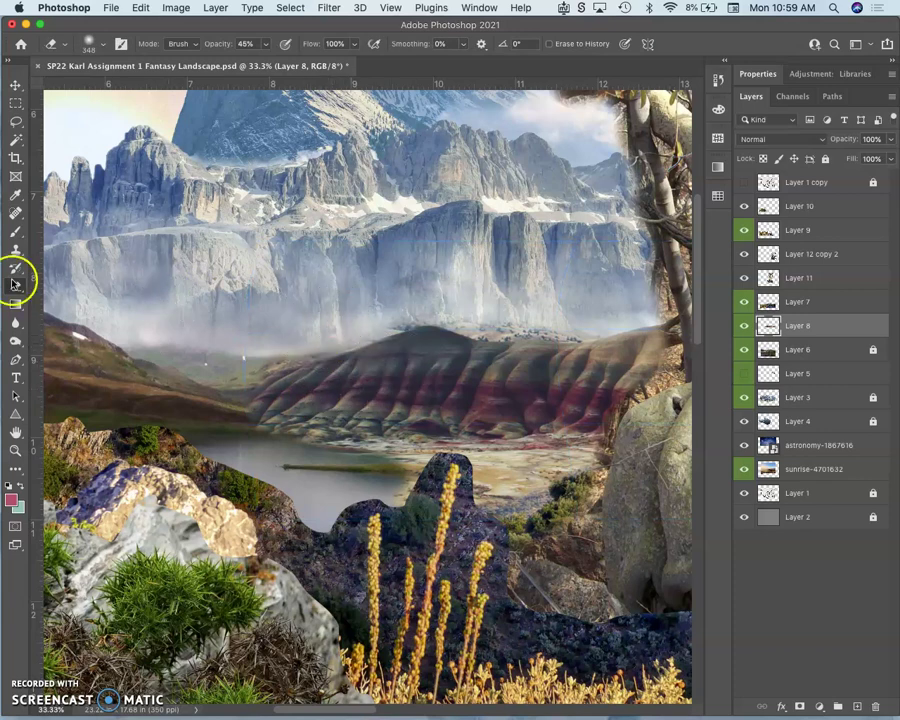
click(16, 233)
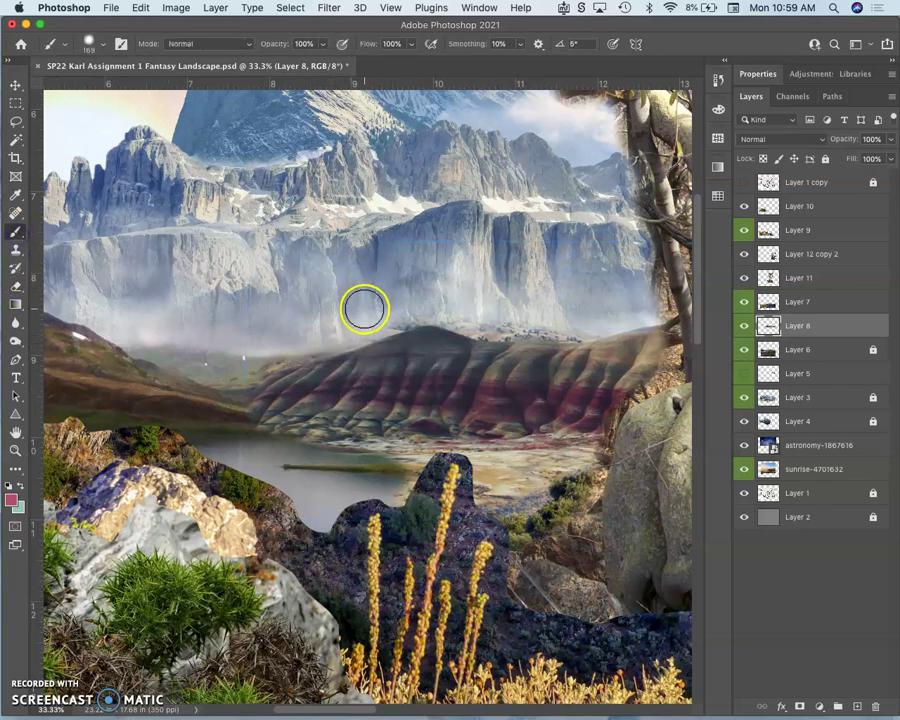
click(99, 45)
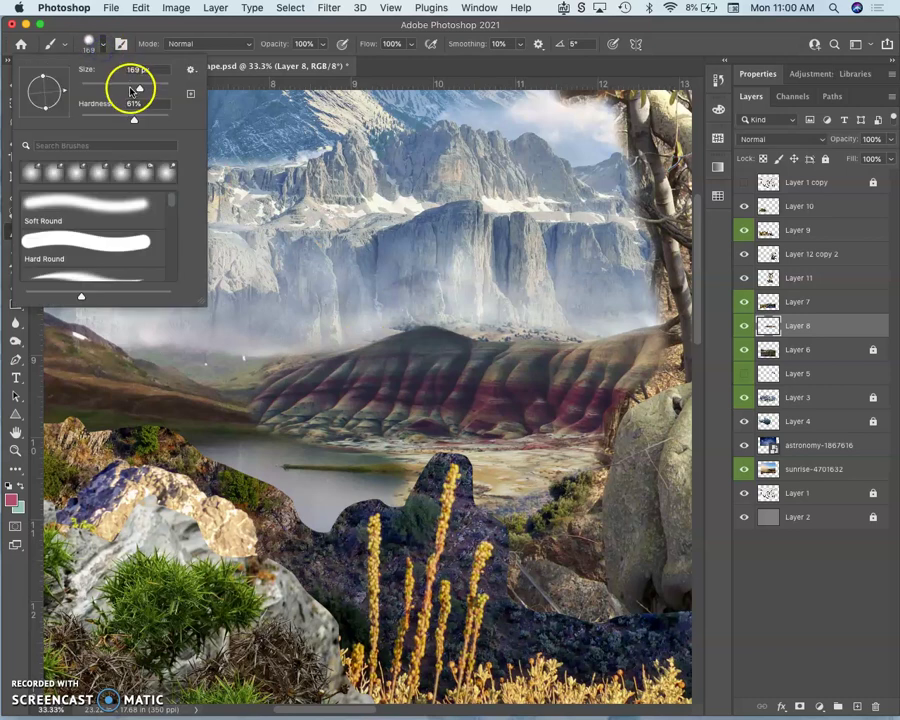
click(378, 324)
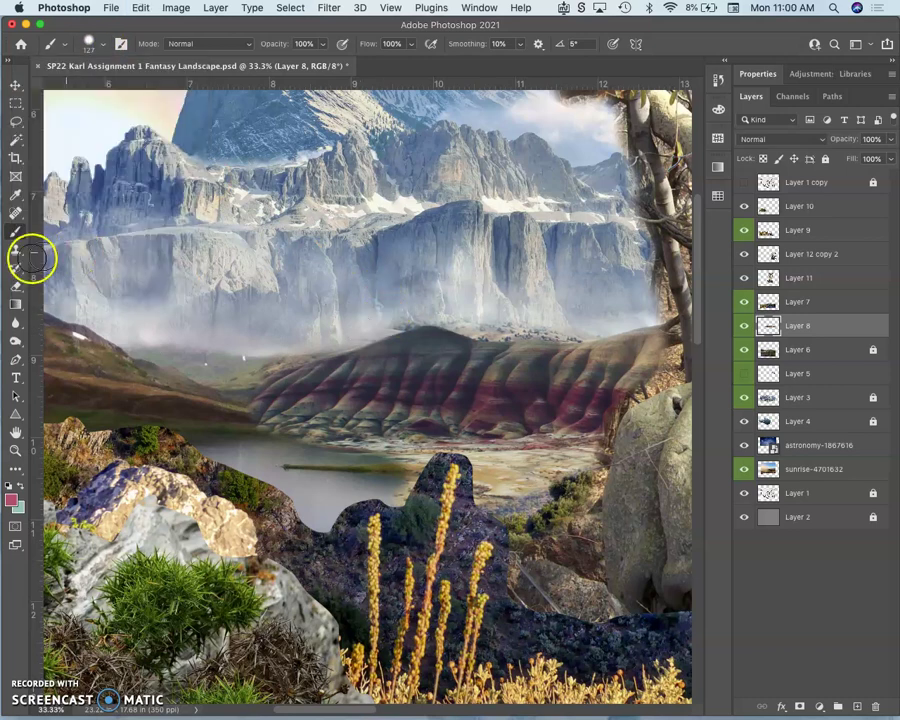
Set the Eraser to 153 px with 0% hardness and soften the striped hill's upper left slope on Layer 8.
click(16, 286)
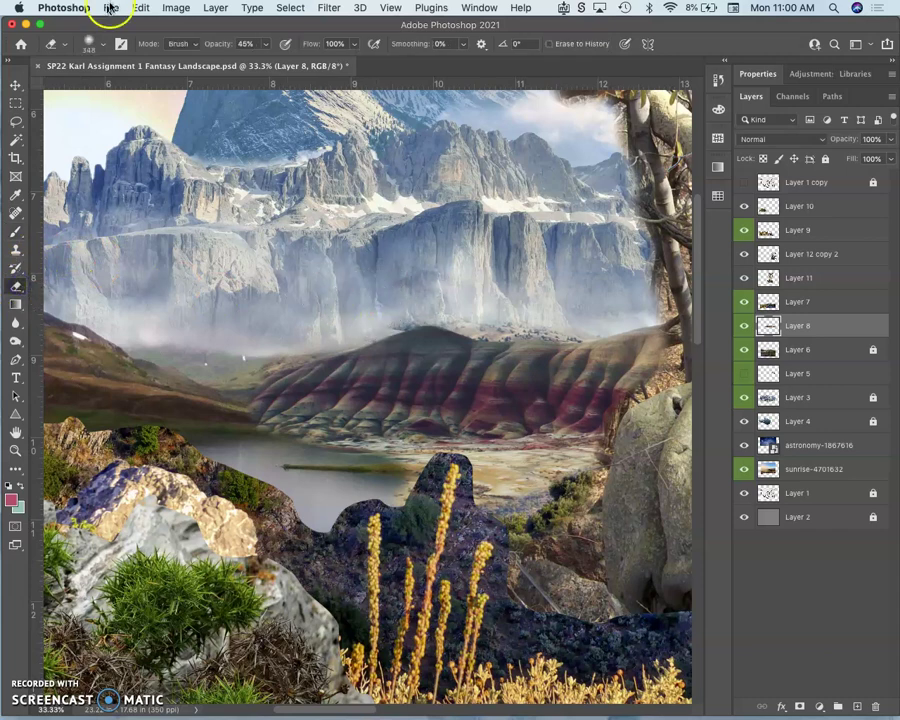
click(101, 46)
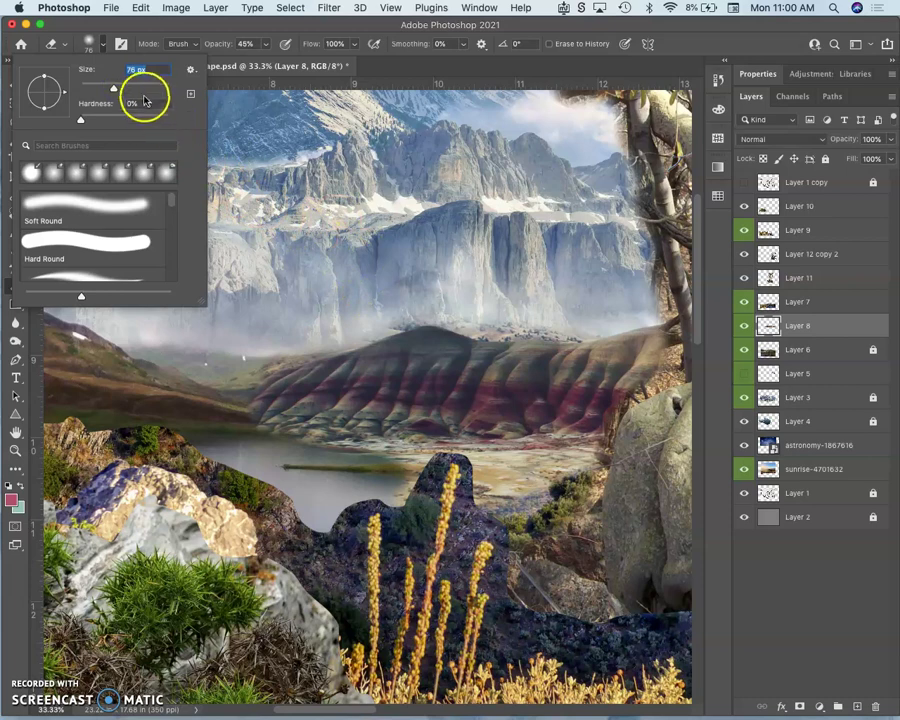
key(super+equal)
key(super+equal)
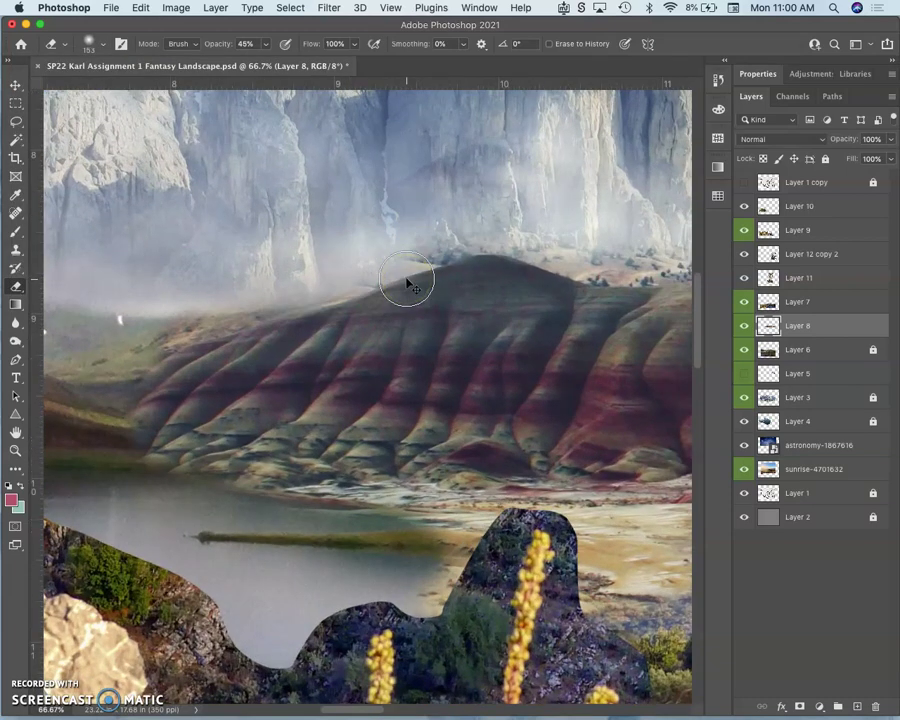
mouse_move(278, 266)
mouse_down()
mouse_move(225, 310)
mouse_move(168, 323)
mouse_move(159, 335)
mouse_move(181, 331)
mouse_move(160, 341)
mouse_move(415, 266)
mouse_up()
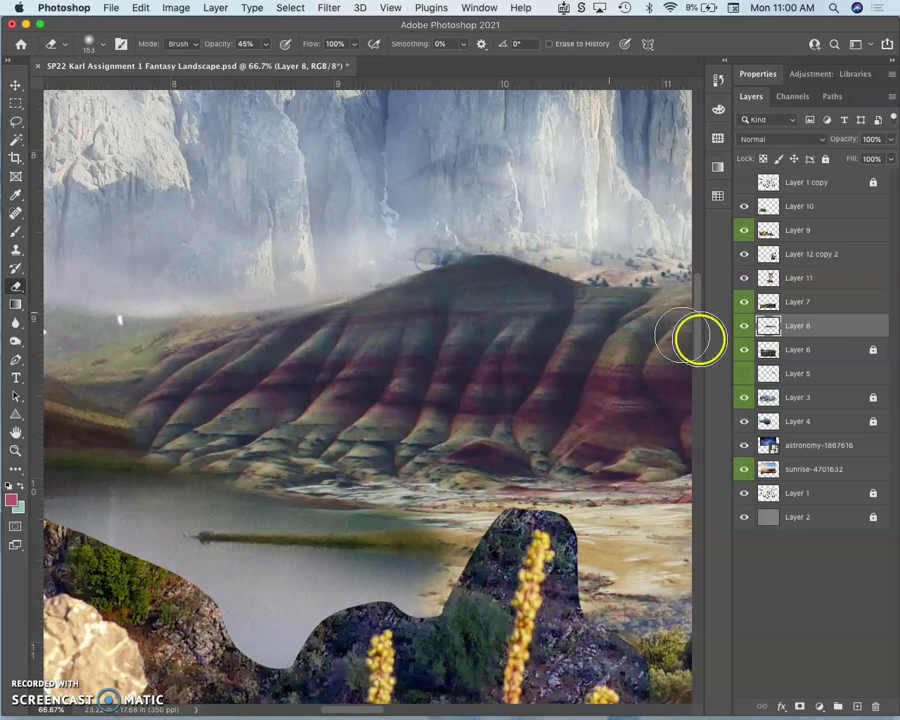
Check what Layer 7 and Layer 8 each contribute by toggling their visibility.
click(744, 303)
click(744, 303)
click(744, 327)
click(744, 327)
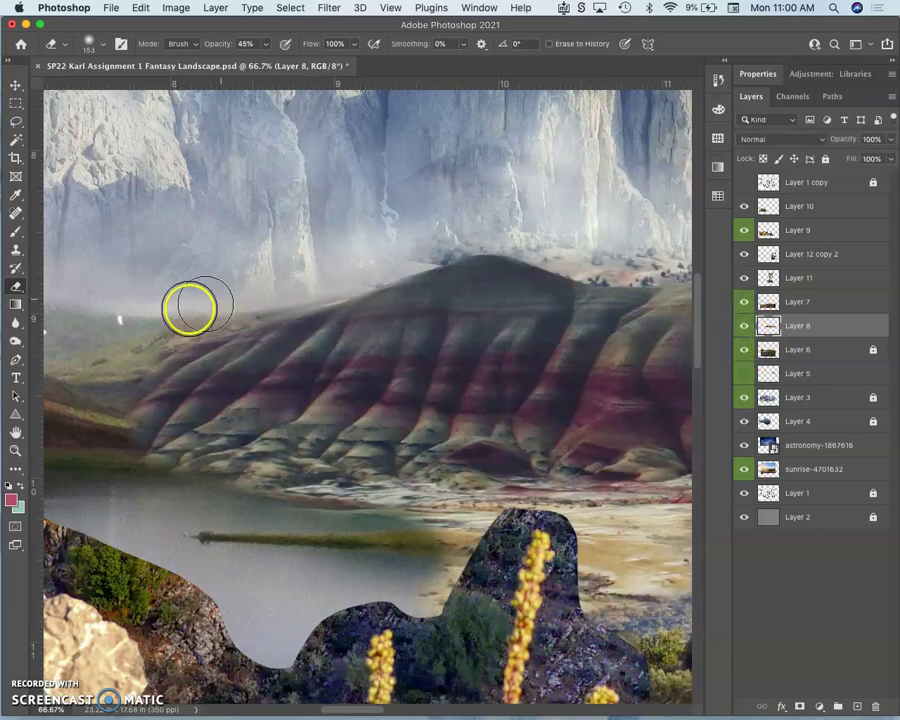
Erase the striped hill's pointed peak on Layer 8 down to a low, flat ridge and undo the final stroke.
drag(408, 276, 426, 259)
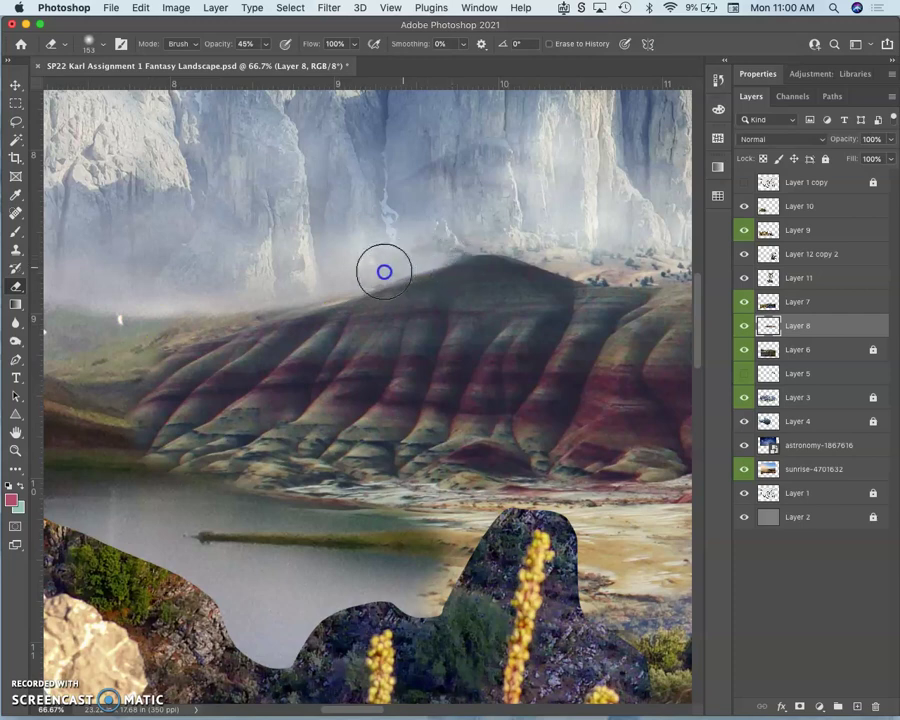
click(432, 270)
drag(432, 270, 472, 249)
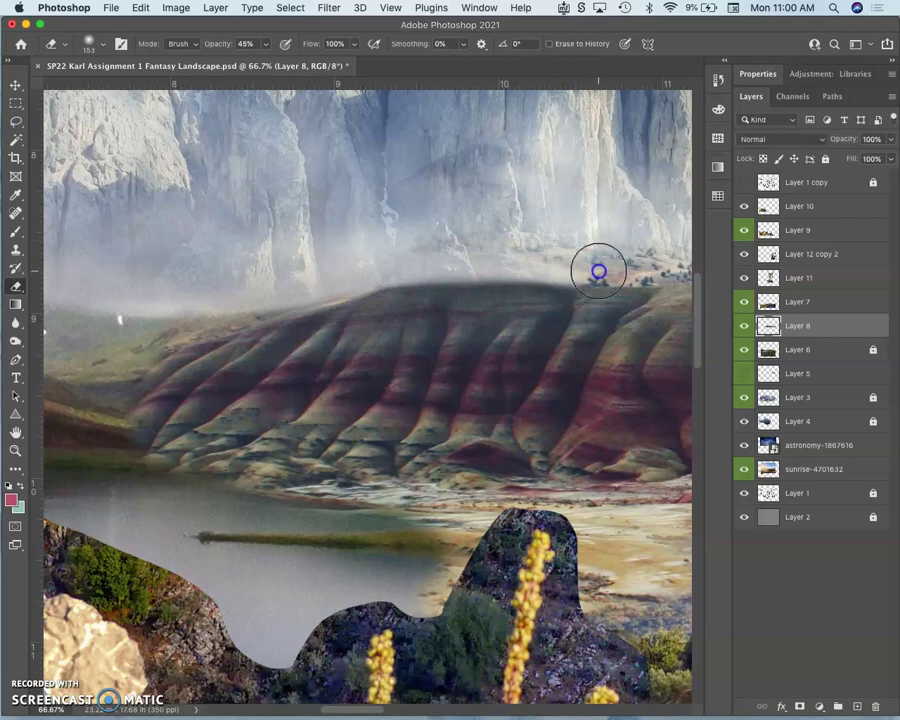
drag(599, 271, 596, 269)
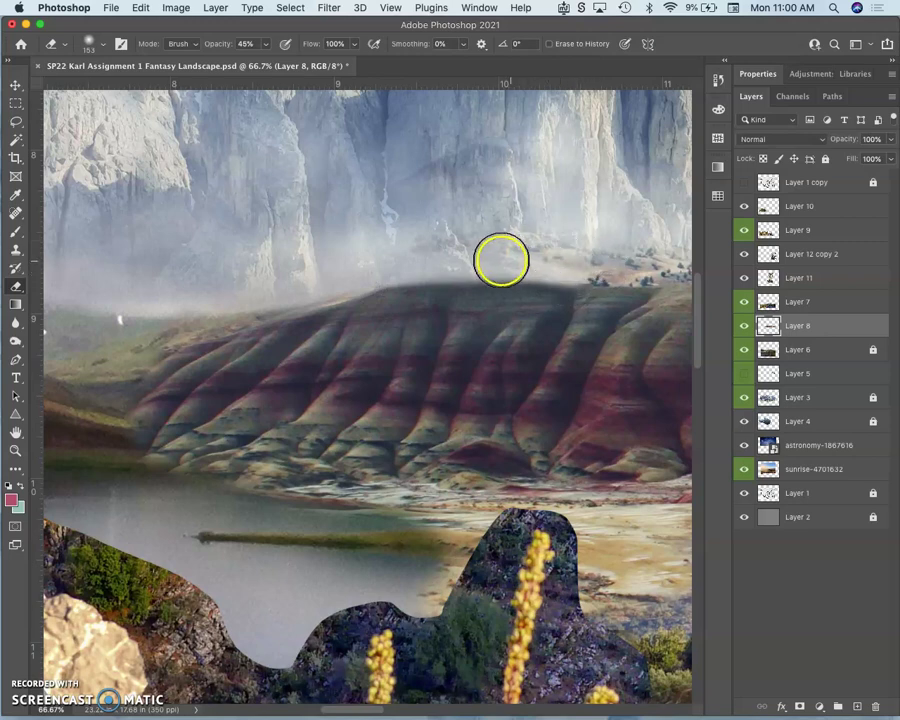
key(super+z)
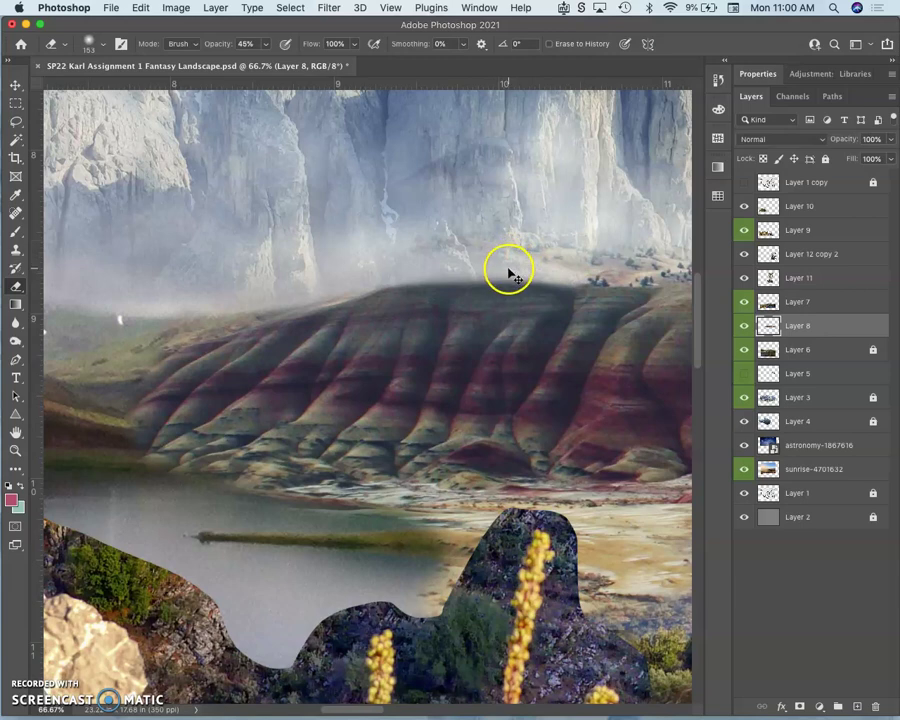
Soften the flattened ridge of the striped hill into the mist, from its right end down the left slope.
key(super+minus)
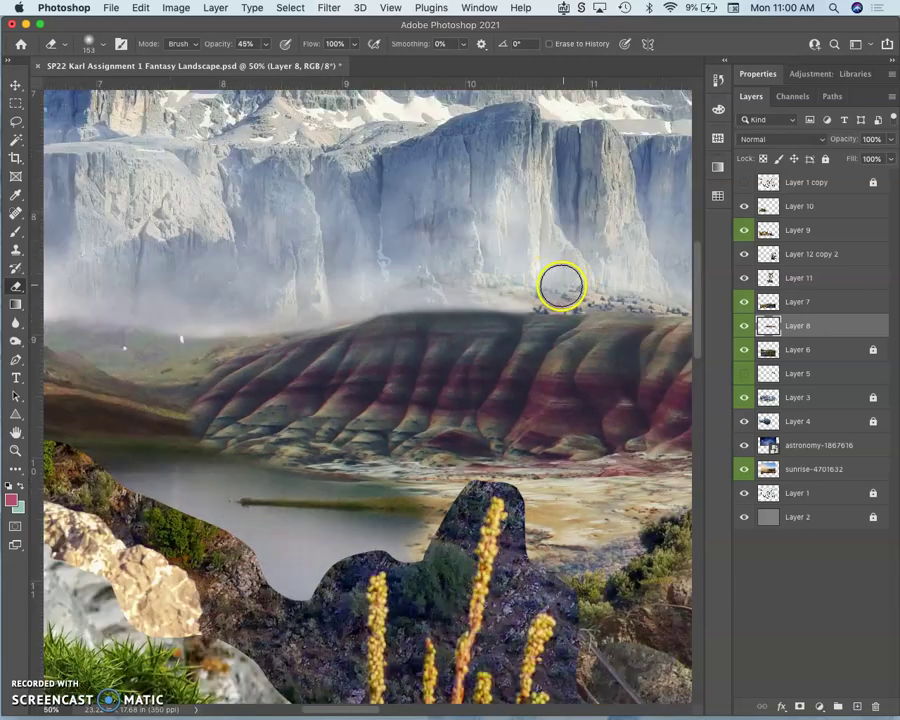
click(504, 287)
mouse_move(504, 287)
mouse_down()
mouse_move(413, 285)
mouse_move(495, 287)
mouse_up()
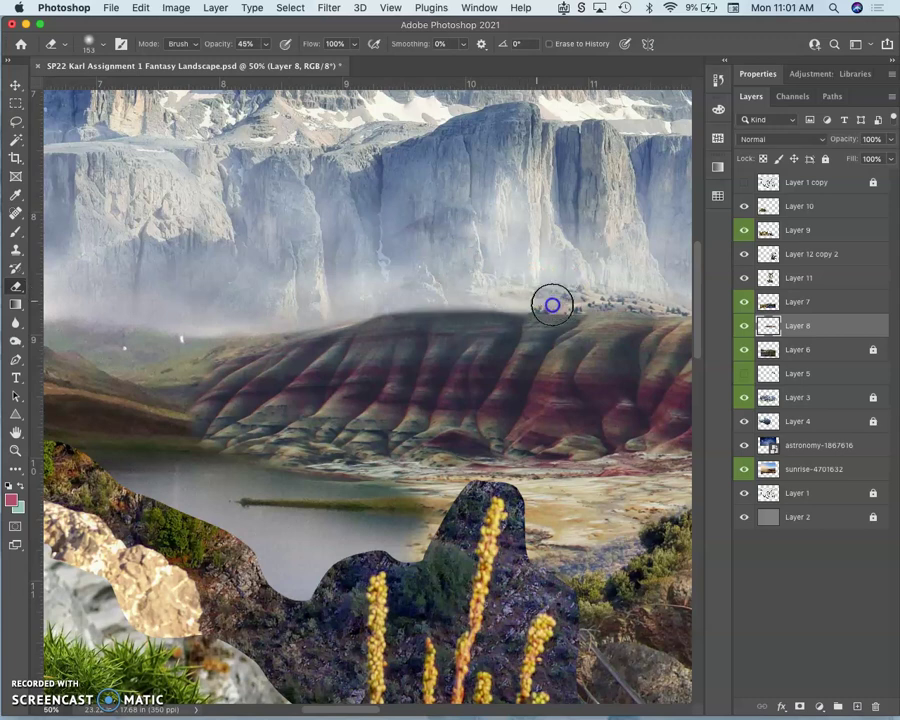
mouse_move(548, 306)
mouse_down()
mouse_move(581, 298)
mouse_move(564, 295)
mouse_move(620, 298)
mouse_move(507, 290)
mouse_move(624, 290)
mouse_move(462, 279)
mouse_move(405, 285)
mouse_move(393, 309)
mouse_move(357, 320)
mouse_move(424, 306)
mouse_up()
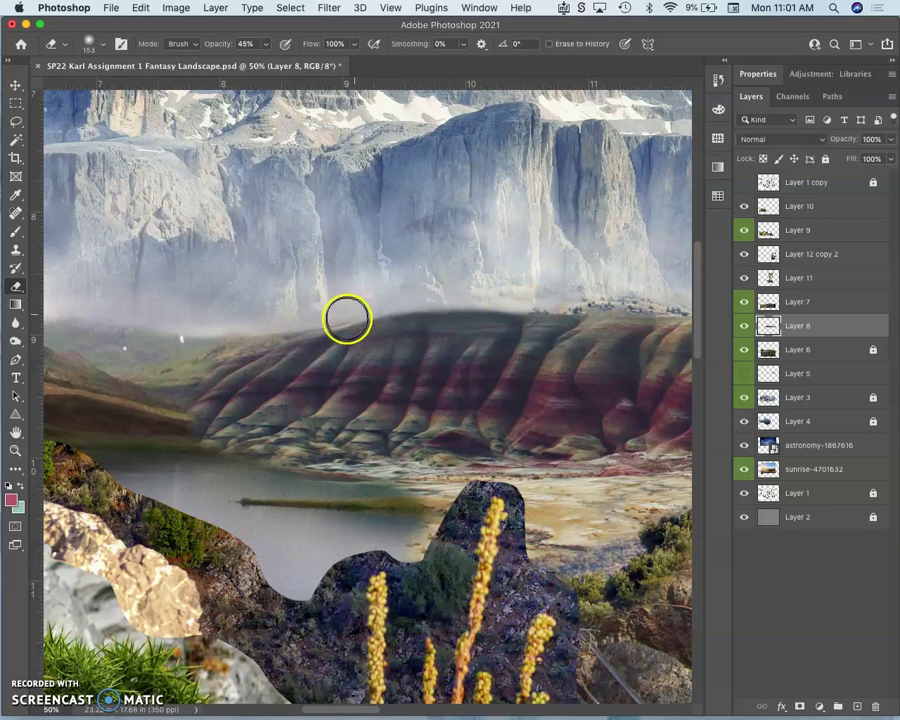
mouse_move(346, 320)
mouse_down()
mouse_move(268, 332)
mouse_move(309, 328)
mouse_move(276, 337)
mouse_move(221, 334)
mouse_move(258, 318)
mouse_move(222, 321)
mouse_move(203, 297)
mouse_up()
Erase Layer 8 along the foot of the striped hills to blend the shoreline into the lake, undoing the last stroke.
key(space)
mouse_move(275, 307)
mouse_down()
mouse_move(420, 300)
mouse_move(410, 300)
mouse_up()
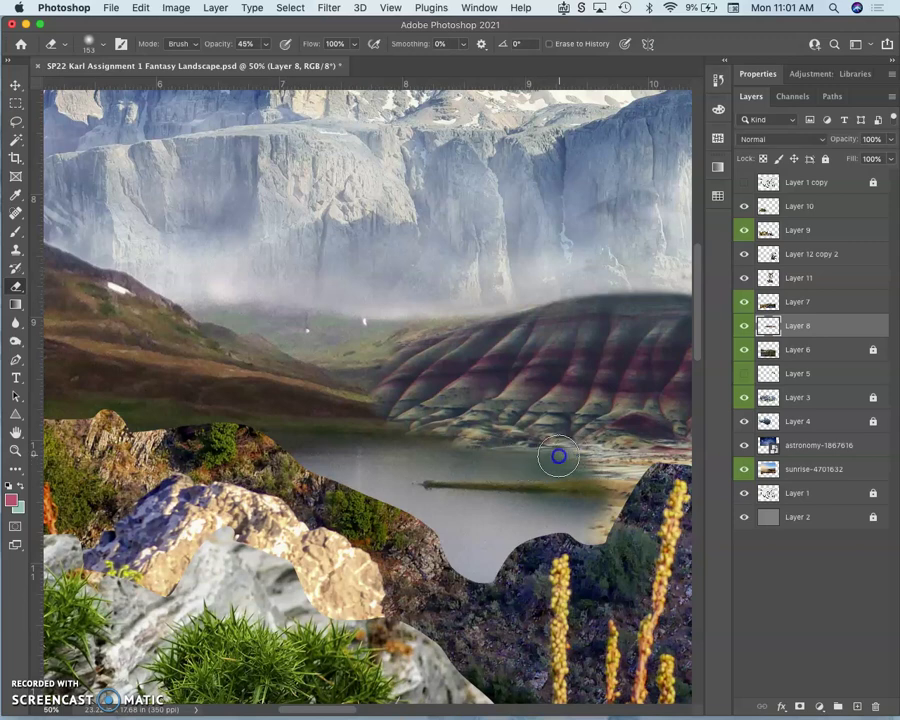
key(space)
drag(569, 460, 498, 448)
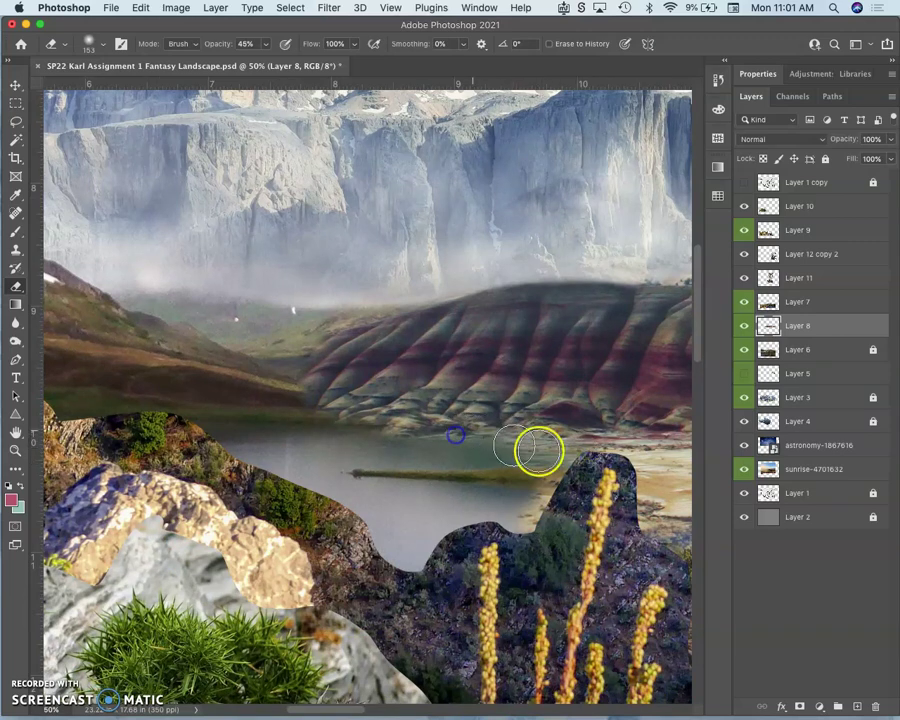
key(space)
drag(648, 455, 552, 446)
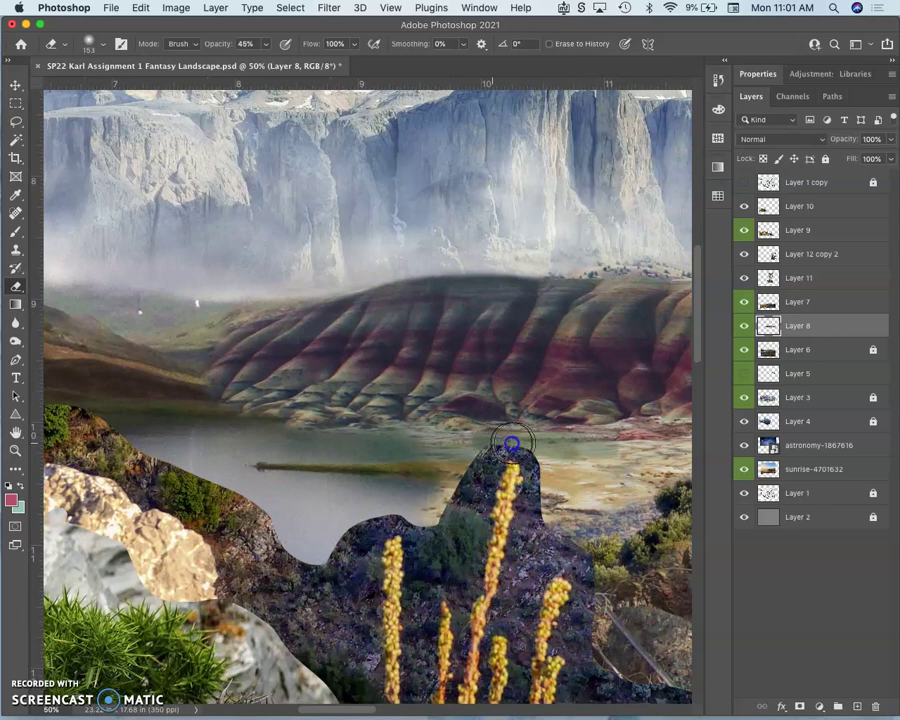
drag(497, 449, 431, 441)
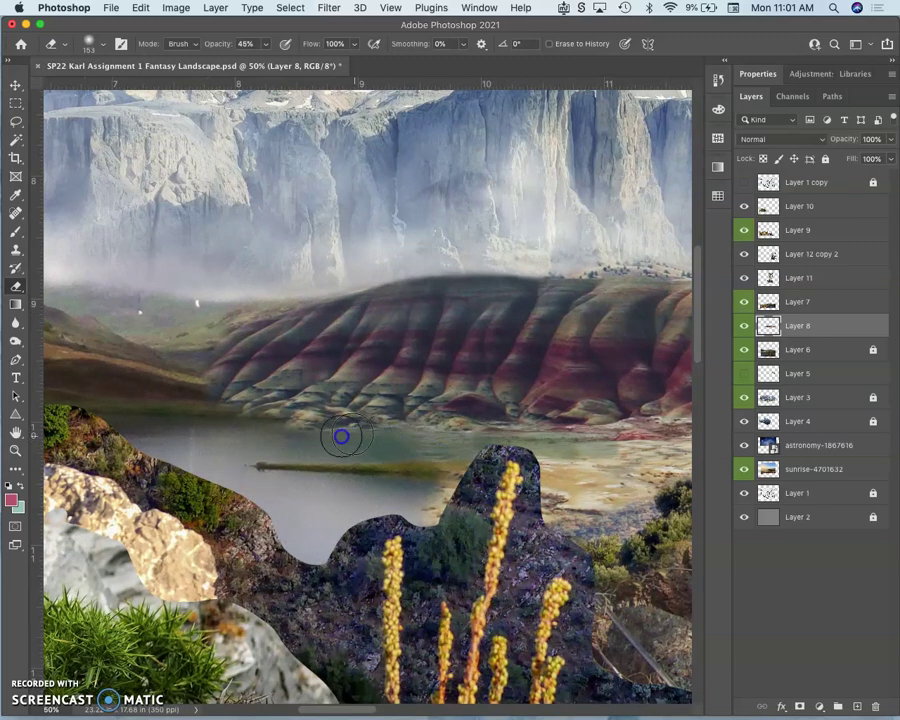
mouse_move(327, 437)
mouse_down()
mouse_move(452, 473)
mouse_move(426, 486)
mouse_move(458, 495)
mouse_up()
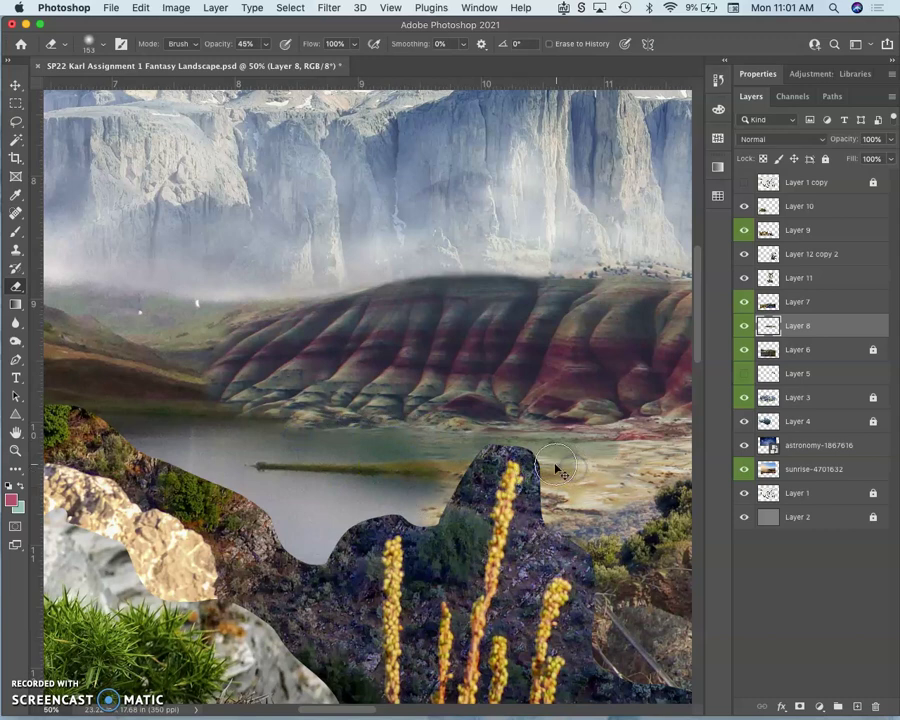
key(super+z)
Erase the sand along the left side of the dark foreground rock and set the Eraser opacity to 67%.
mouse_move(512, 467)
mouse_down()
mouse_move(502, 478)
mouse_move(430, 488)
mouse_move(447, 502)
mouse_move(425, 519)
mouse_up()
click(265, 44)
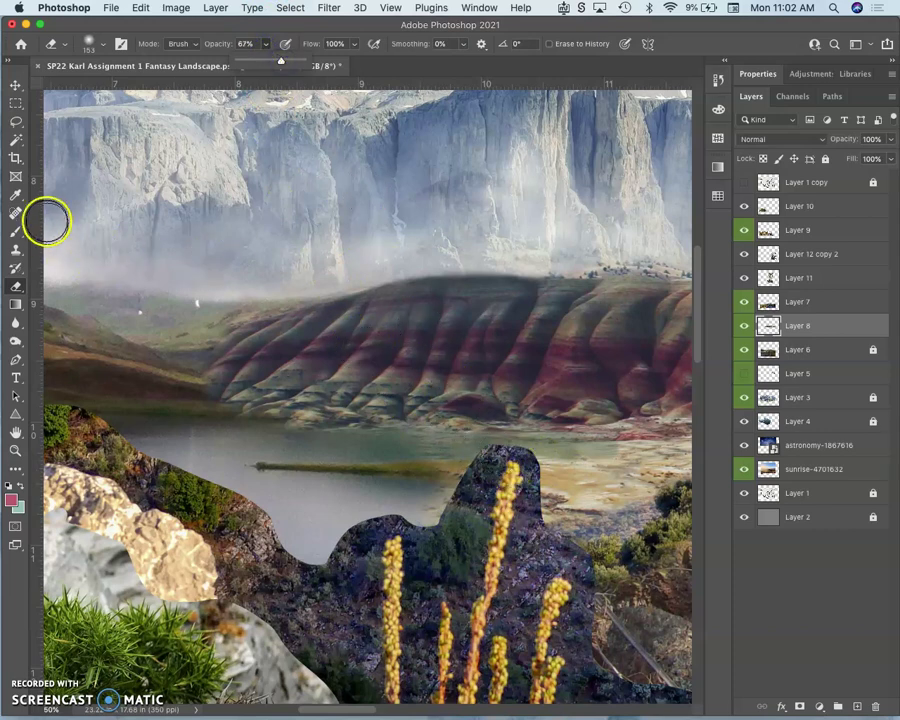
Set the Eraser opacity to 14% and lightly erase the sand beside the dark foreground rock on Layer 8.
click(556, 465)
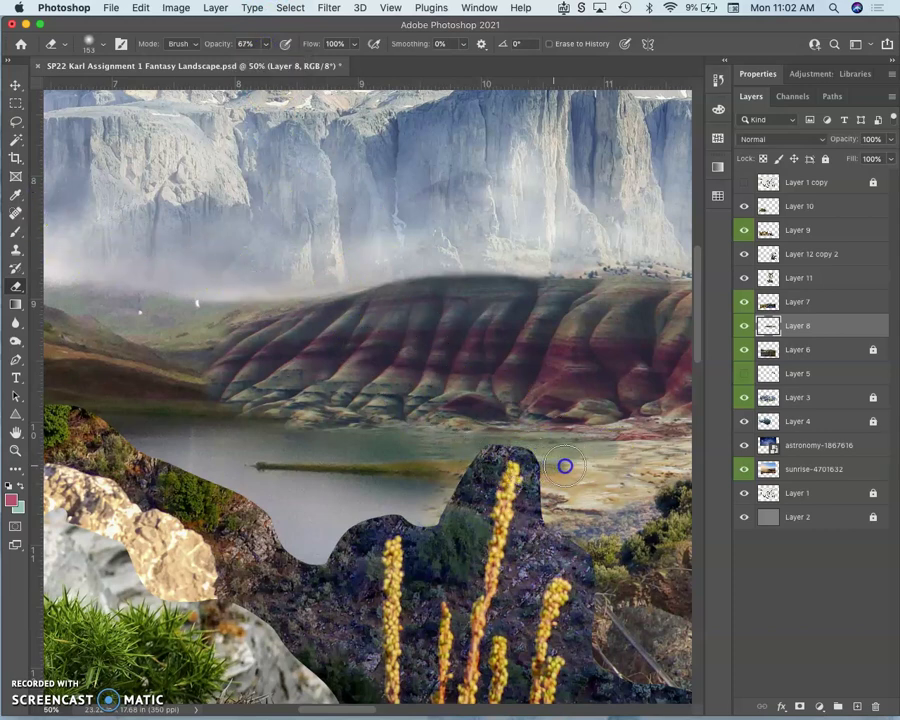
click(266, 44)
click(232, 60)
click(548, 470)
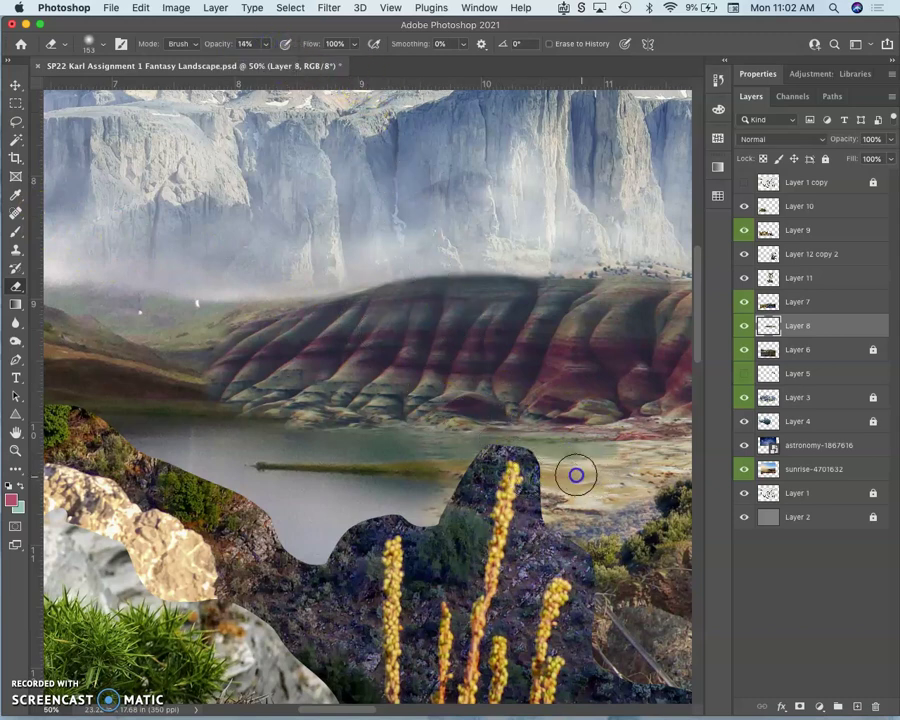
drag(550, 494, 536, 500)
click(570, 462)
Toggle Layer 6's visibility to check that it holds the valley with the white specks, and unlock that layer.
key(space)
drag(288, 322, 483, 349)
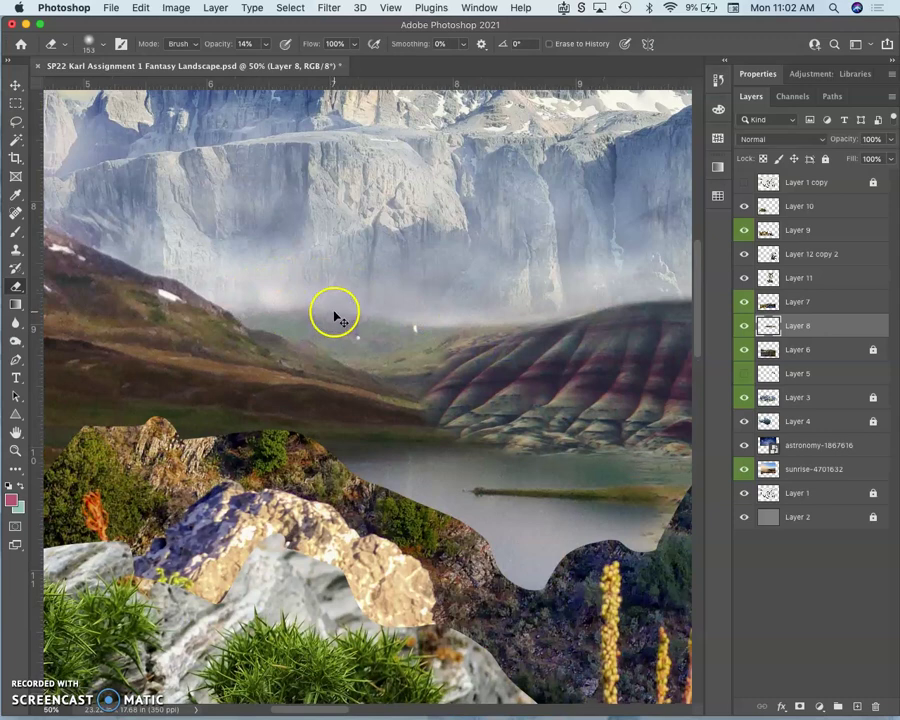
key(super+equal)
key(super+equal)
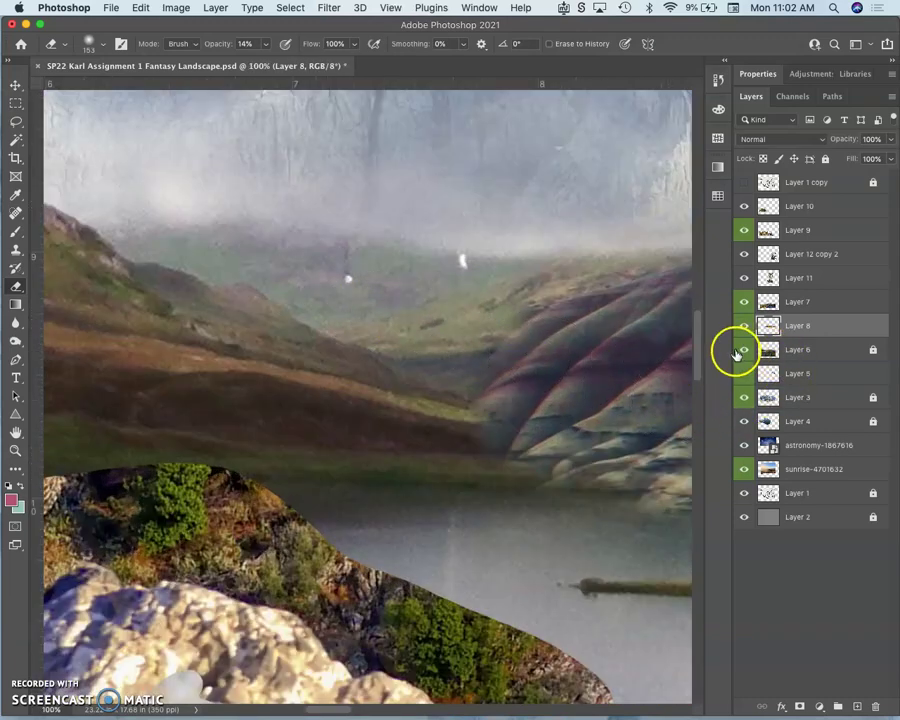
click(743, 350)
click(743, 350)
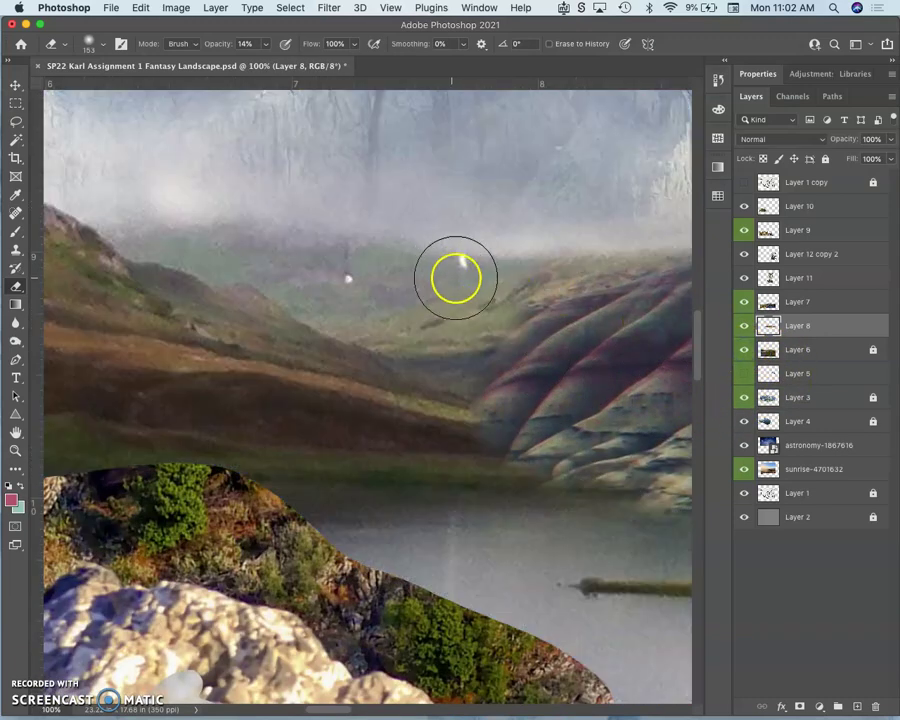
click(800, 350)
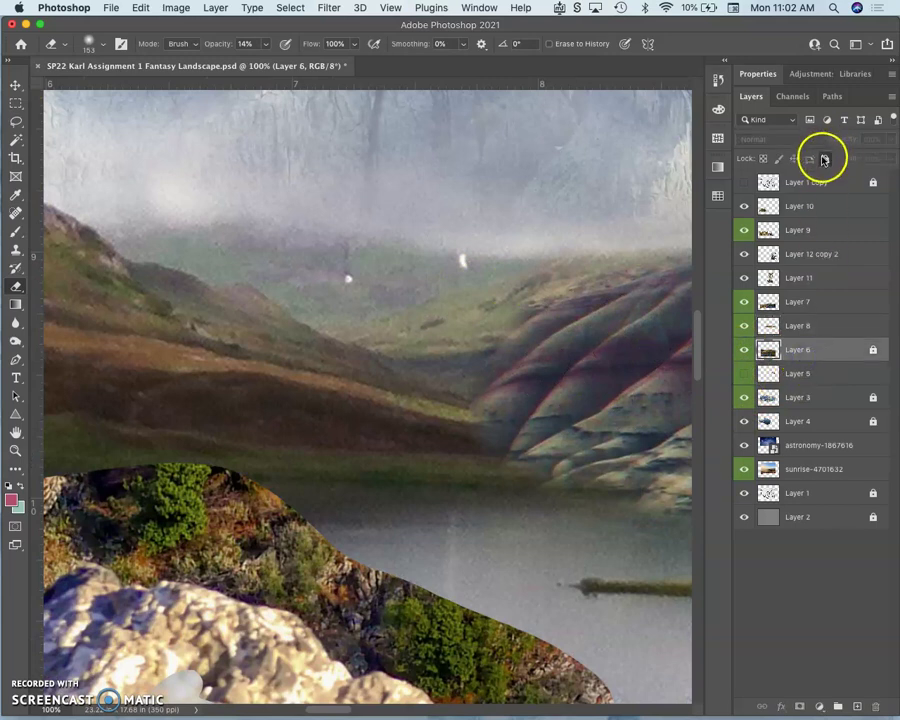
click(824, 160)
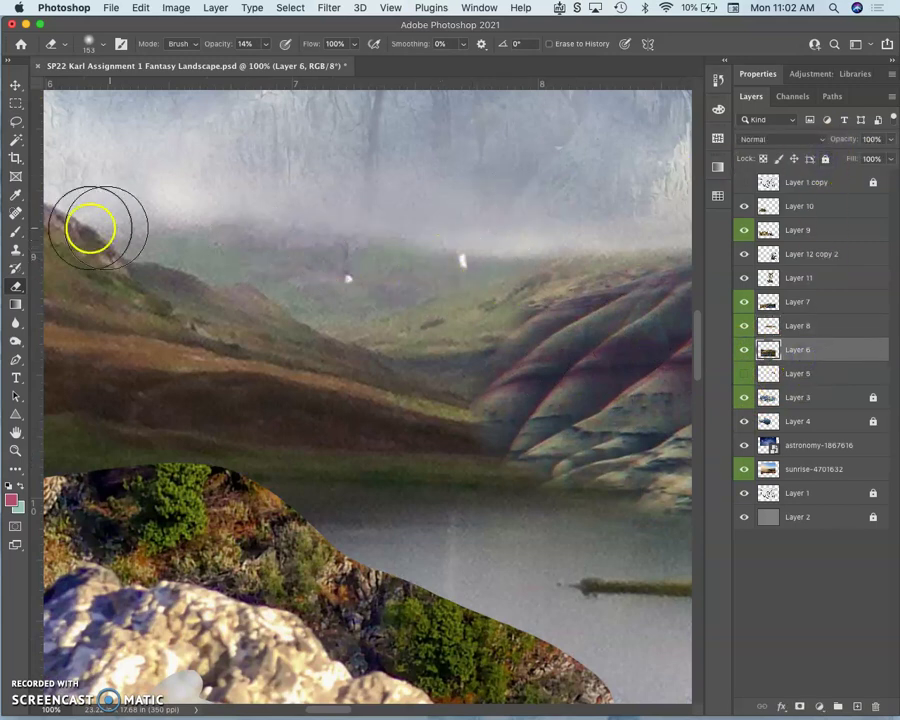
Remove the two white specks from the misty valley on Layer 6 using the Spot Healing Brush with a lower hardness.
click(14, 215)
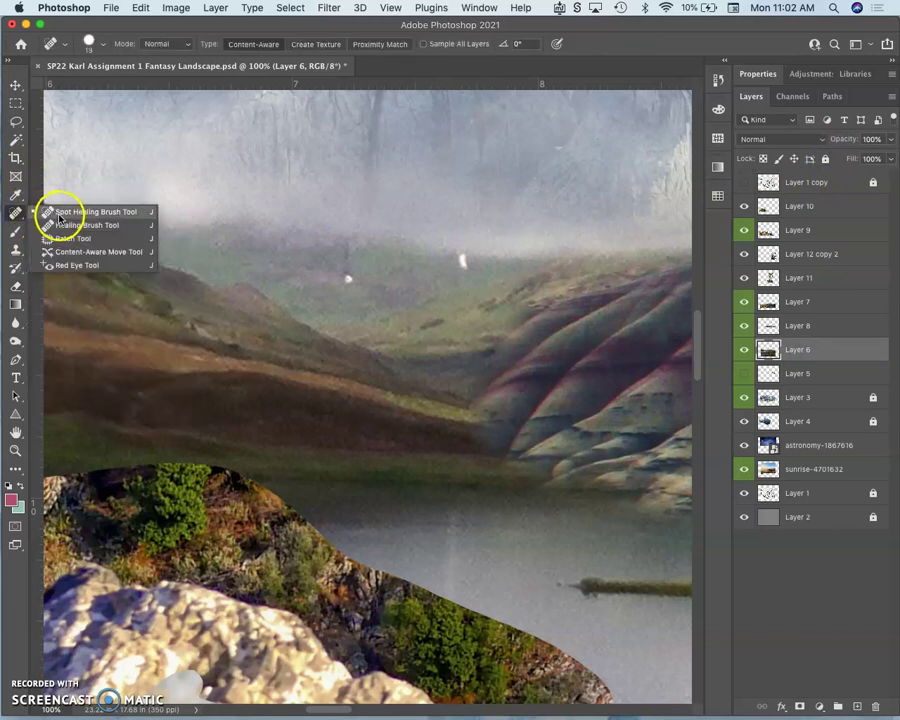
drag(63, 216, 59, 214)
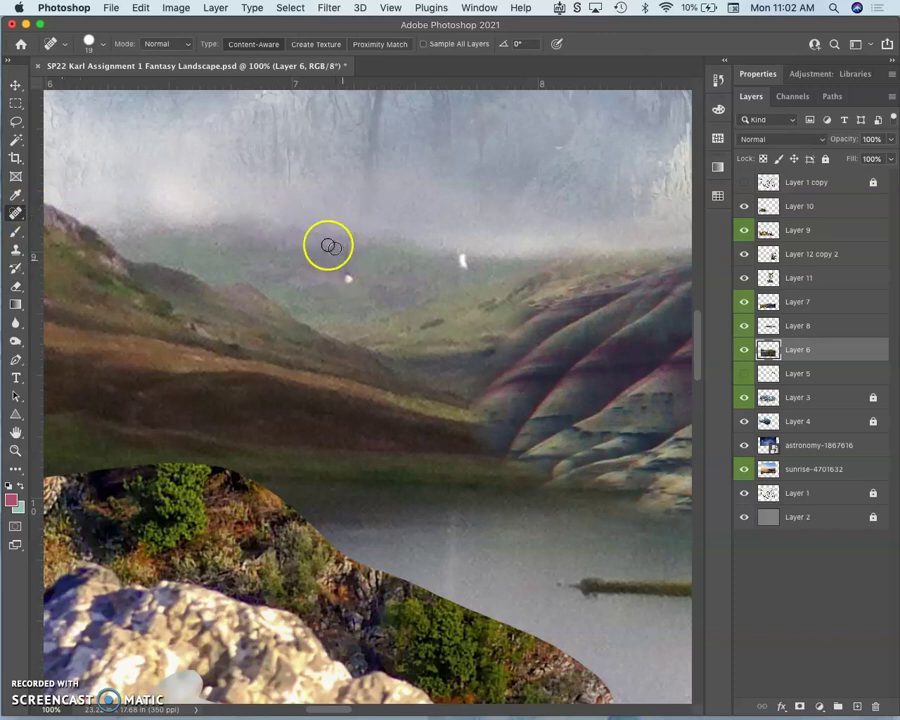
click(104, 46)
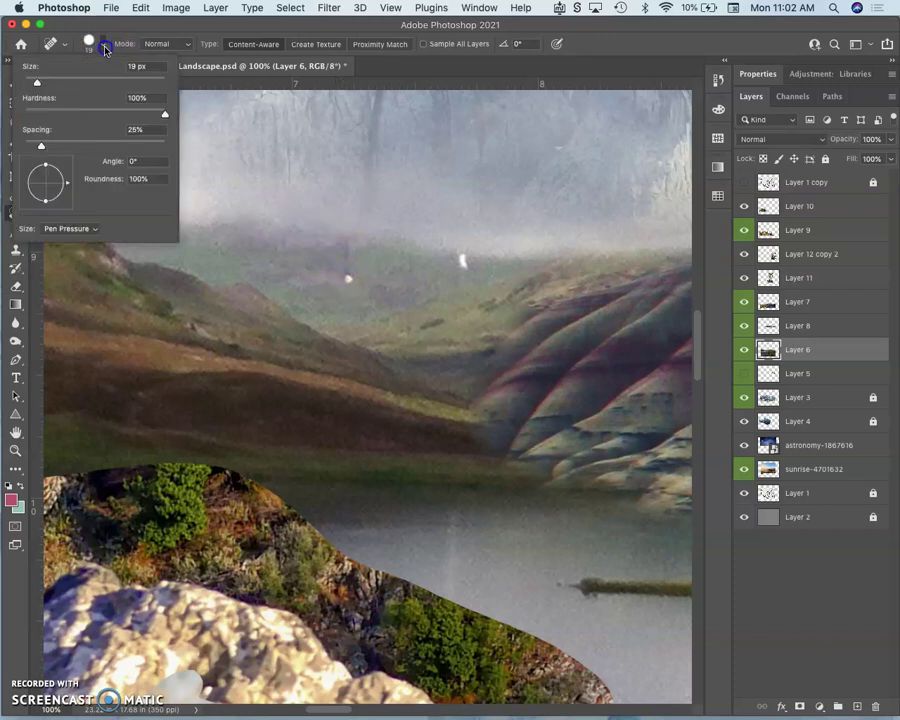
click(107, 111)
drag(66, 111, 67, 112)
click(347, 279)
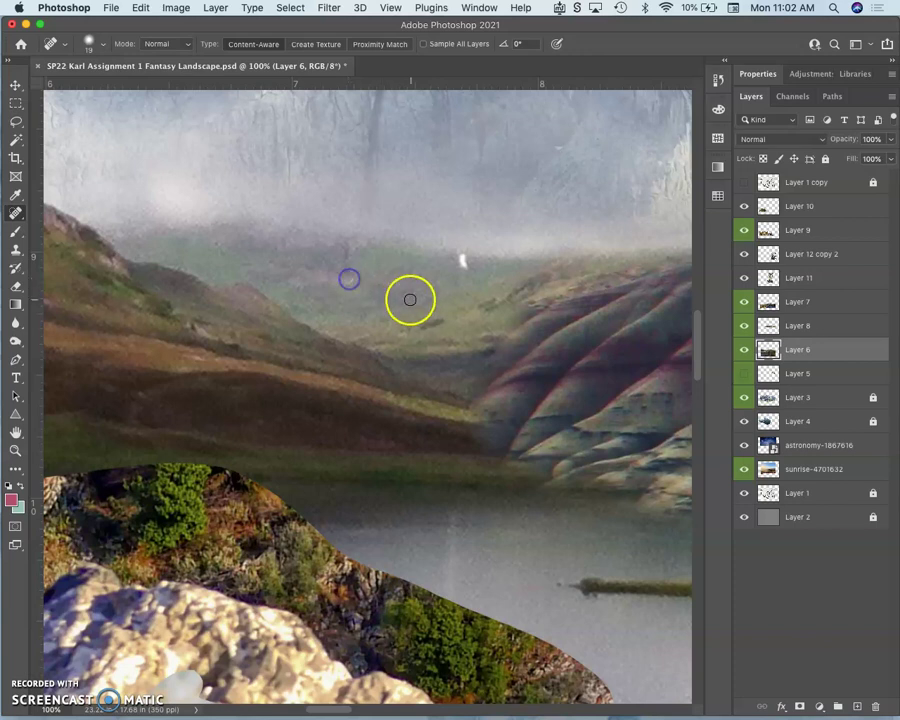
click(464, 259)
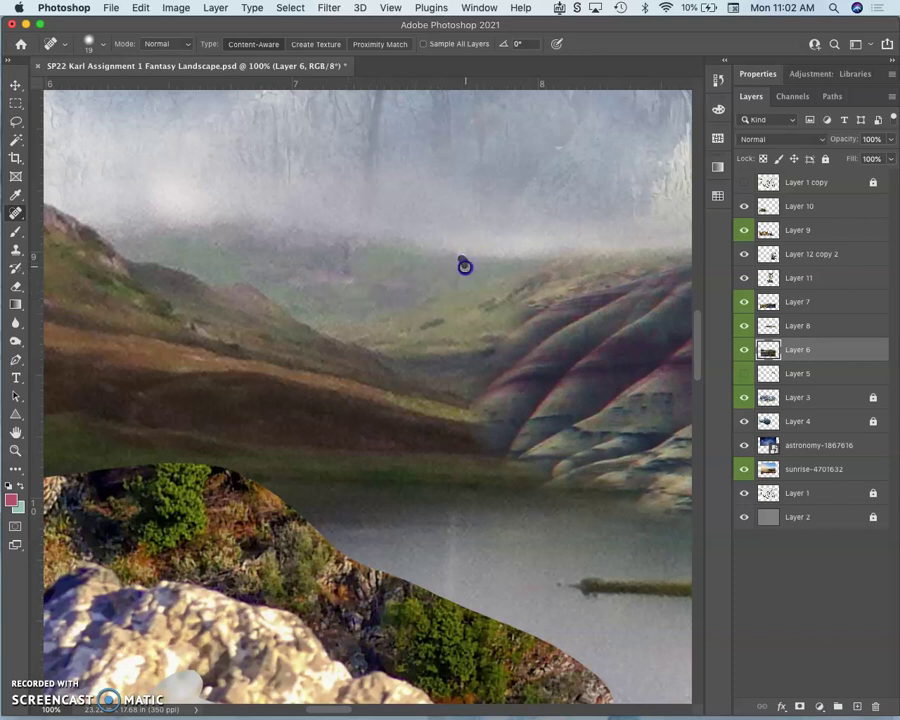
drag(398, 310, 466, 262)
mouse_move(463, 256)
mouse_down()
mouse_move(390, 295)
mouse_move(465, 258)
mouse_move(364, 293)
mouse_move(351, 284)
mouse_up()
Heal the dark shrubs along the striped hills' crest on Layer 8 and softly erase the ridge edge.
key(space)
drag(467, 295, 228, 290)
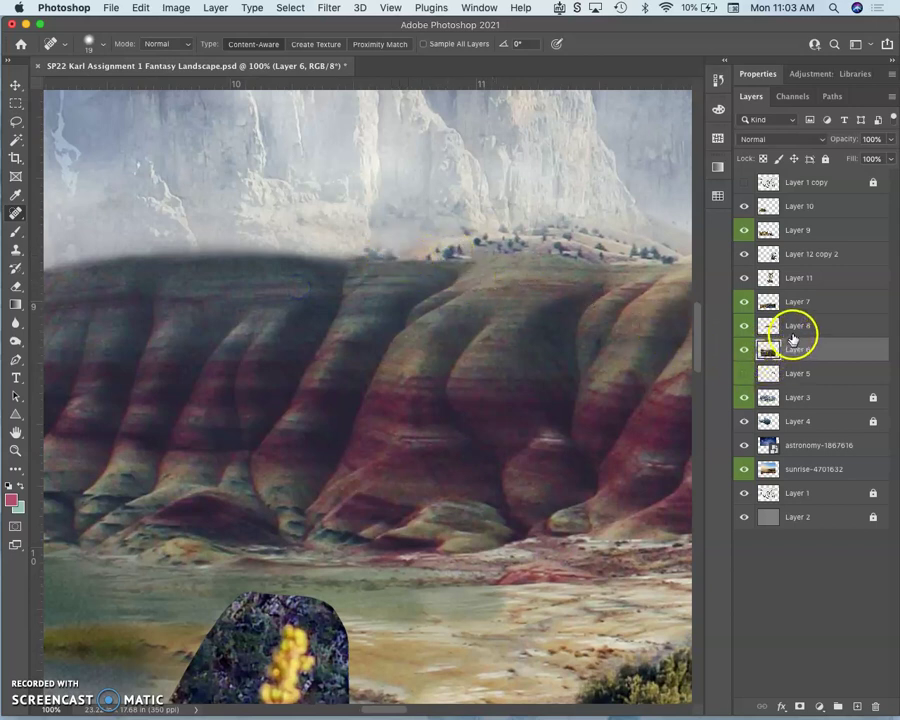
click(789, 328)
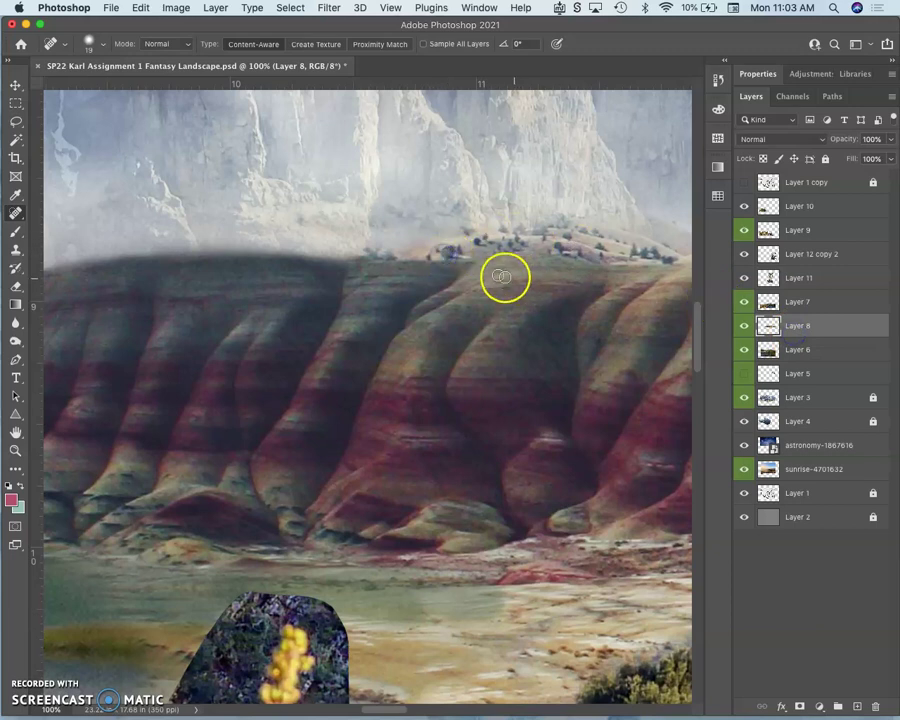
click(452, 257)
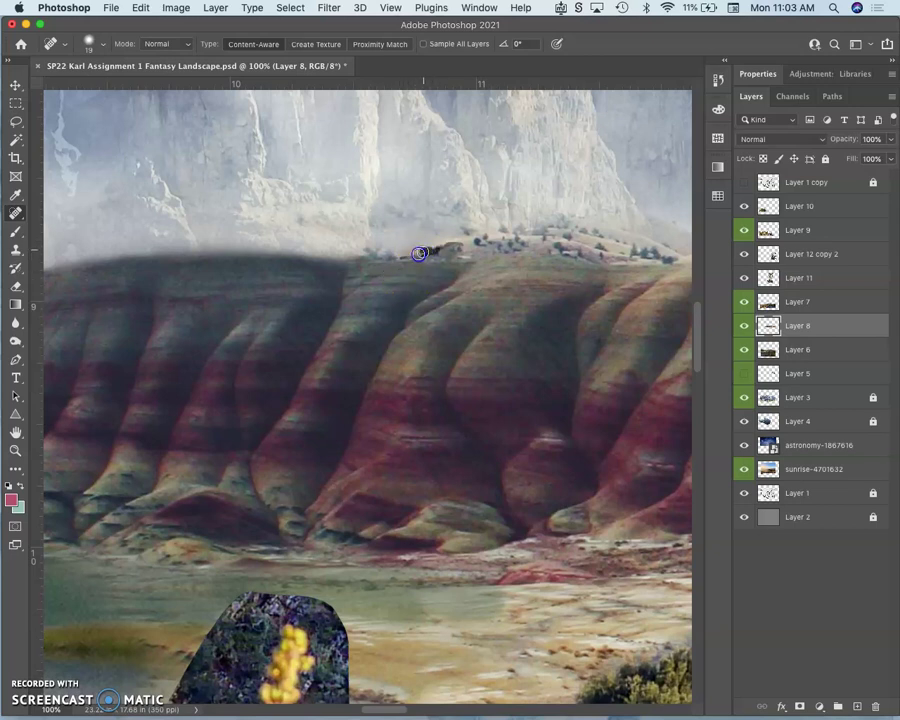
click(15, 287)
mouse_move(370, 243)
mouse_down()
mouse_move(446, 236)
mouse_move(408, 249)
mouse_move(78, 275)
mouse_move(131, 255)
mouse_move(106, 262)
mouse_move(208, 250)
mouse_move(316, 260)
mouse_move(481, 254)
mouse_up()
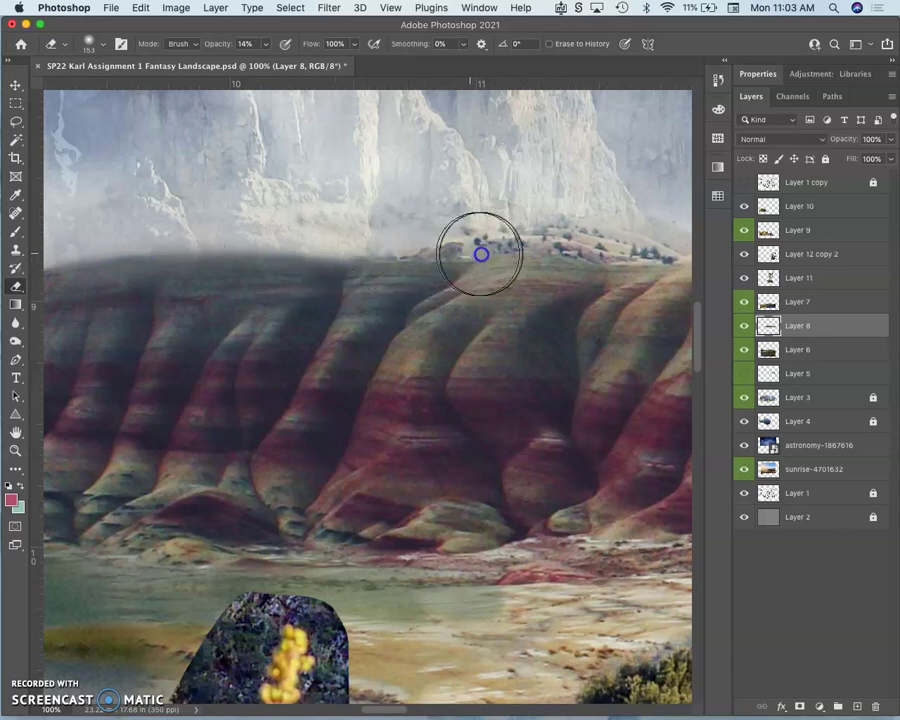
click(16, 212)
click(465, 255)
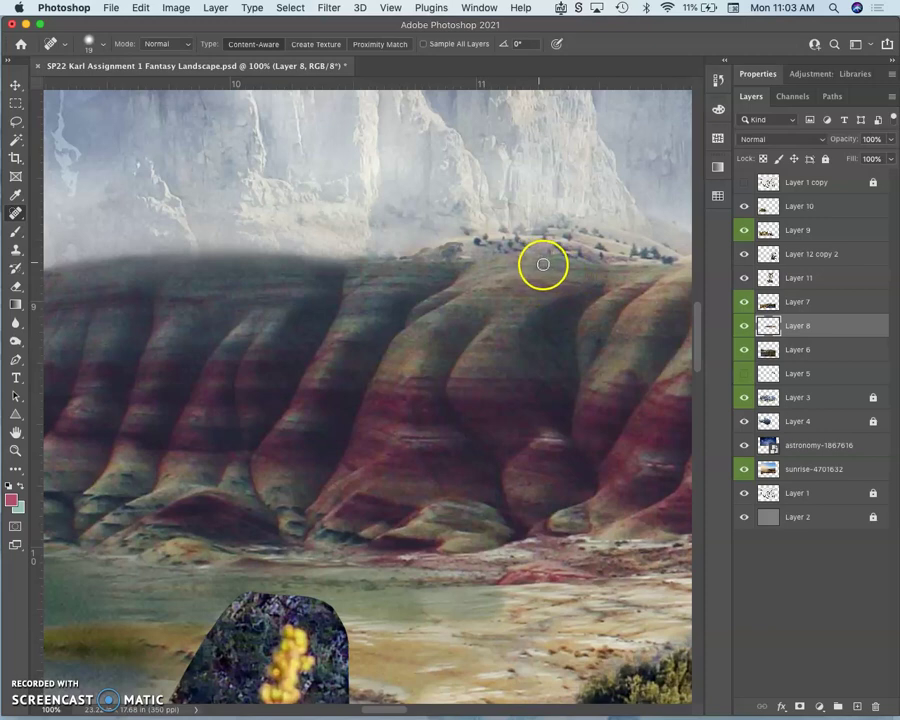
Softly erase the crest of the striped hills on Layer 8 where it meets the large tree.
key(space)
drag(548, 274, 347, 265)
scroll(405, 258, right, 10)
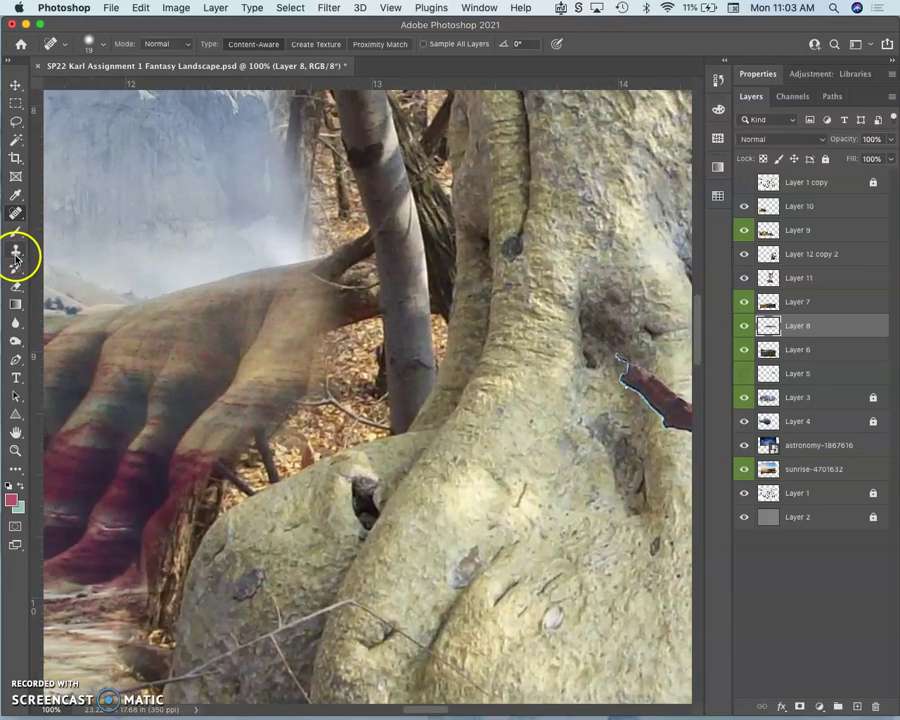
click(15, 286)
click(310, 244)
mouse_move(310, 244)
mouse_down()
mouse_move(283, 260)
mouse_move(333, 250)
mouse_move(264, 258)
mouse_move(280, 252)
mouse_move(220, 269)
mouse_move(311, 242)
mouse_move(203, 271)
mouse_up()
Examine the whole composite and the striped hills to judge how well they blend with the cliffs and lake.
key(super+minus)
key(super+minus)
key(super+minus)
key(super+minus)
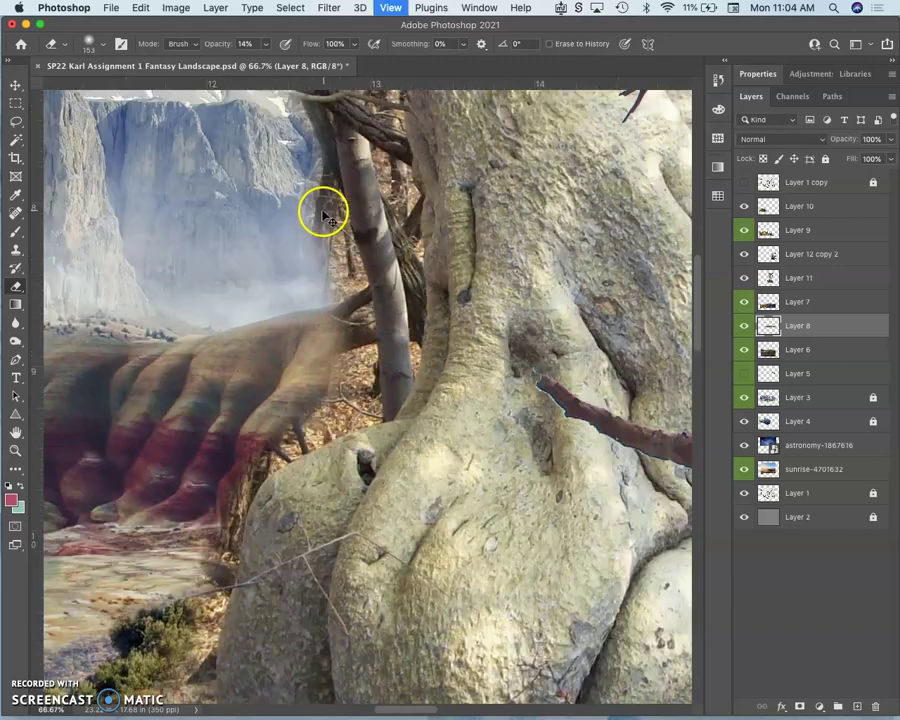
key(super+minus)
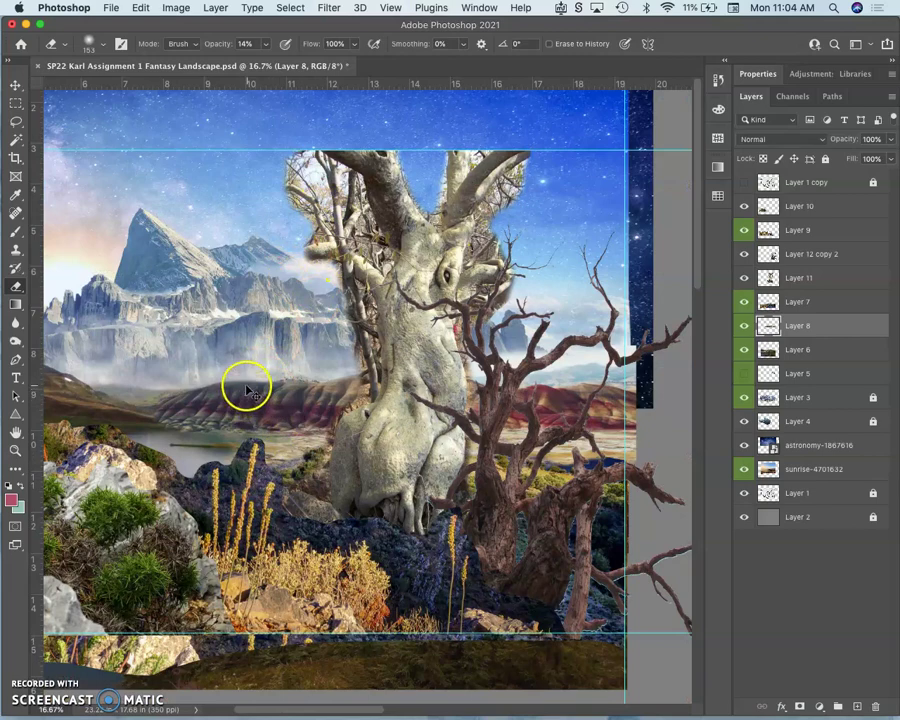
key(super+plus)
key(super+minus)
key(super+minus)
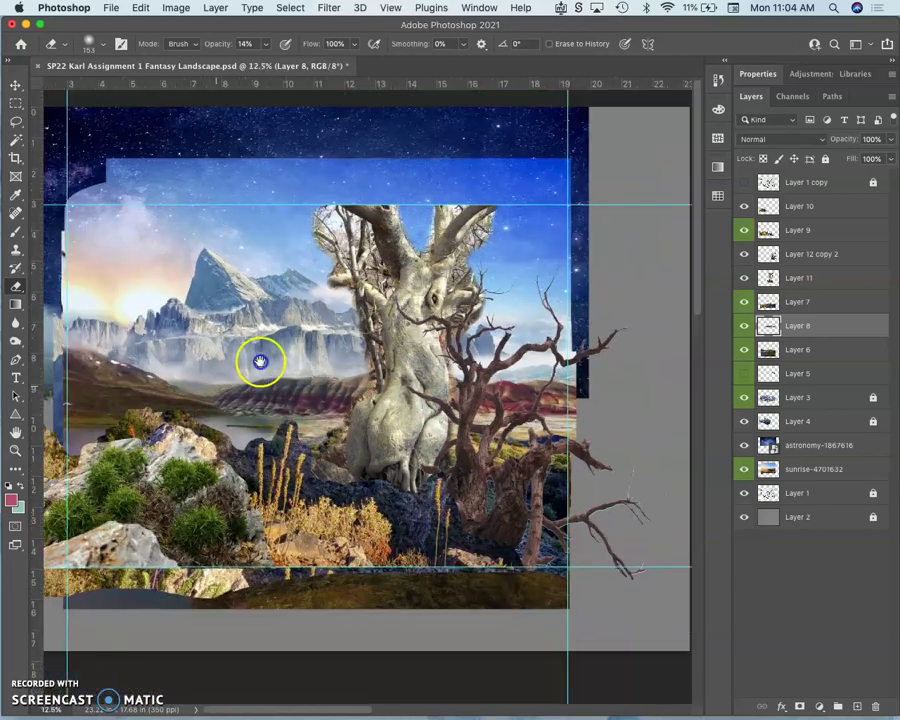
key(super+plus)
key(super+plus)
key(super+plus)
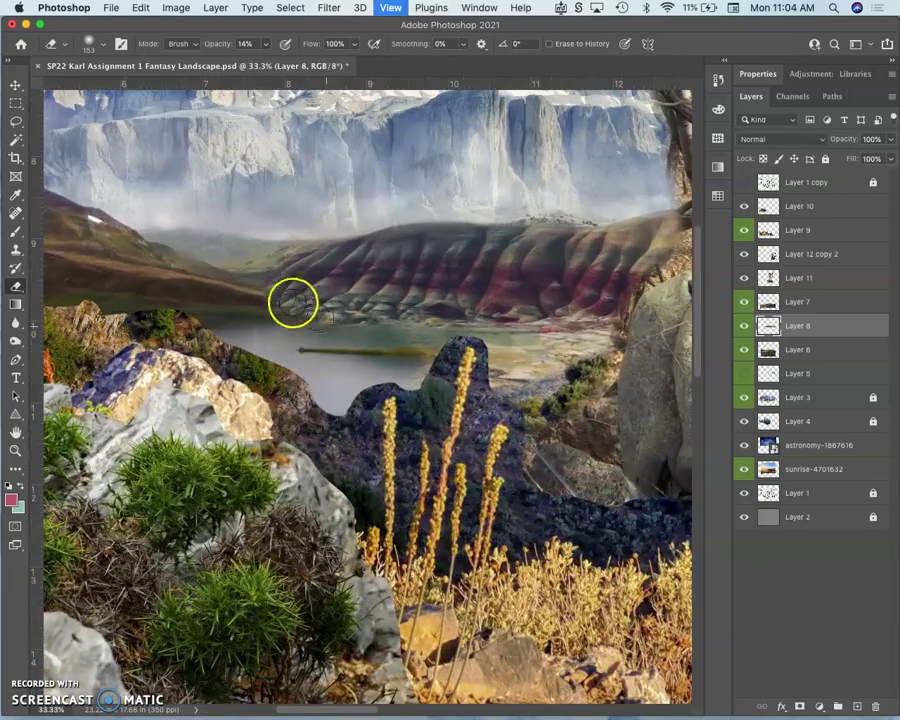
Lasso the misty cliffs above the striped hills and apply Levels to Layer 8 with midtone 1.08 and output levels 50 and 231.
click(16, 121)
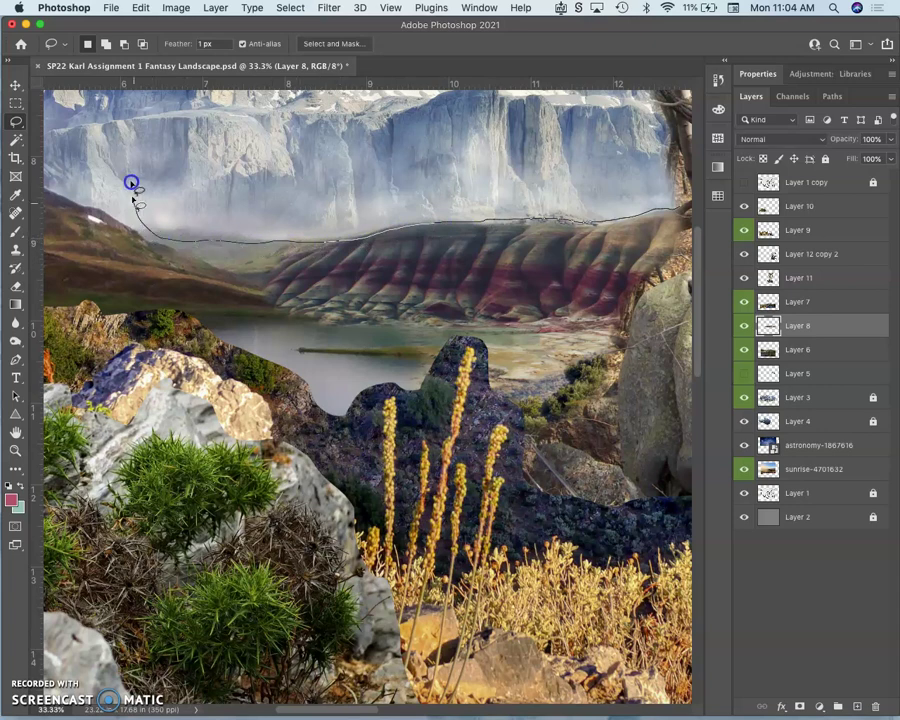
mouse_move(135, 175)
mouse_down()
mouse_move(222, 139)
mouse_move(330, 128)
mouse_up()
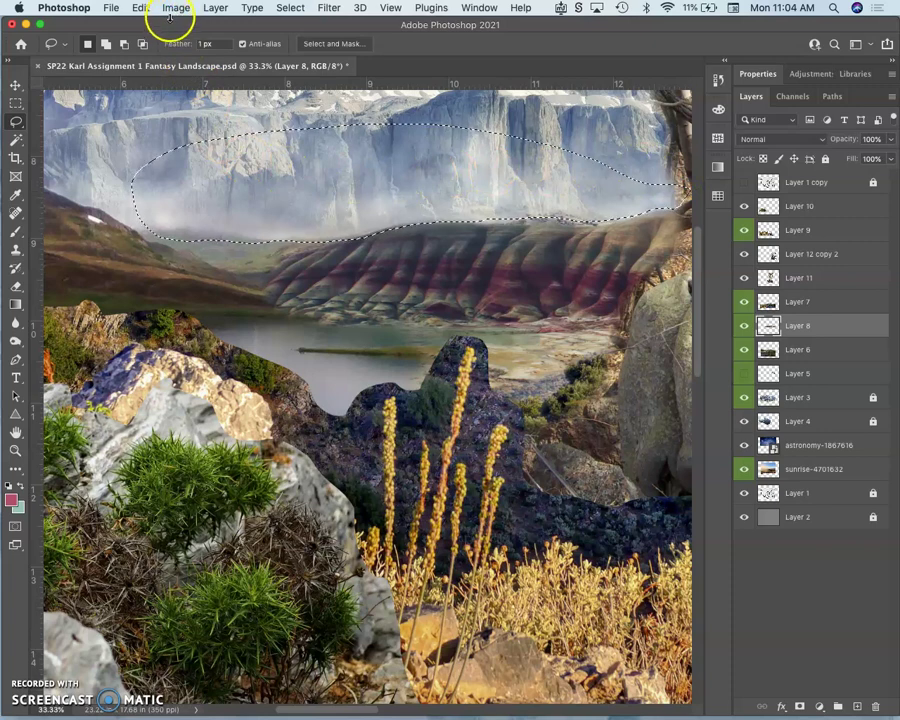
click(176, 8)
mouse_move(185, 46)
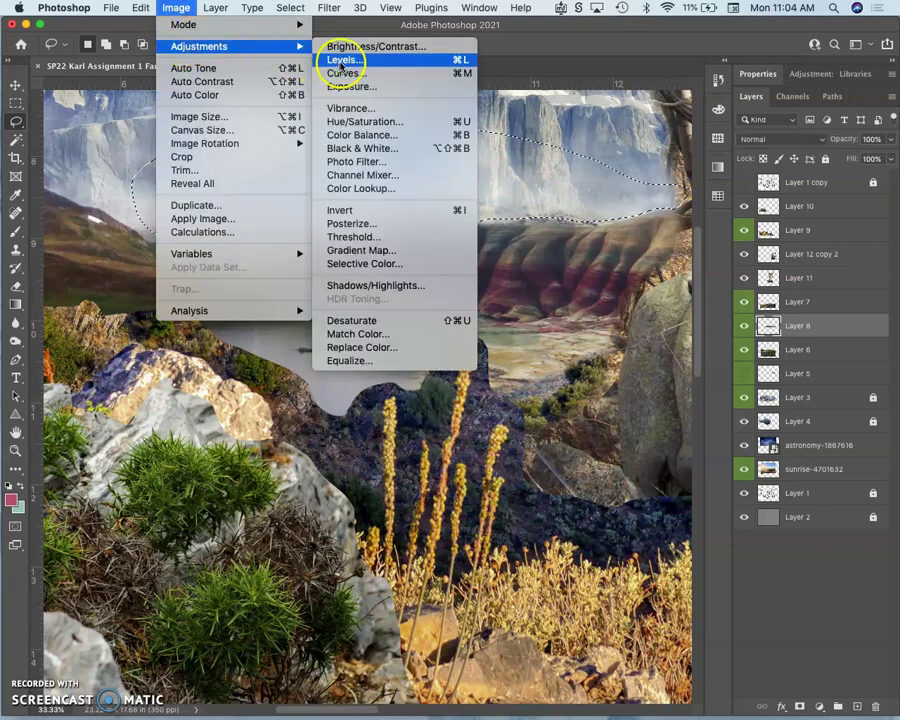
click(329, 58)
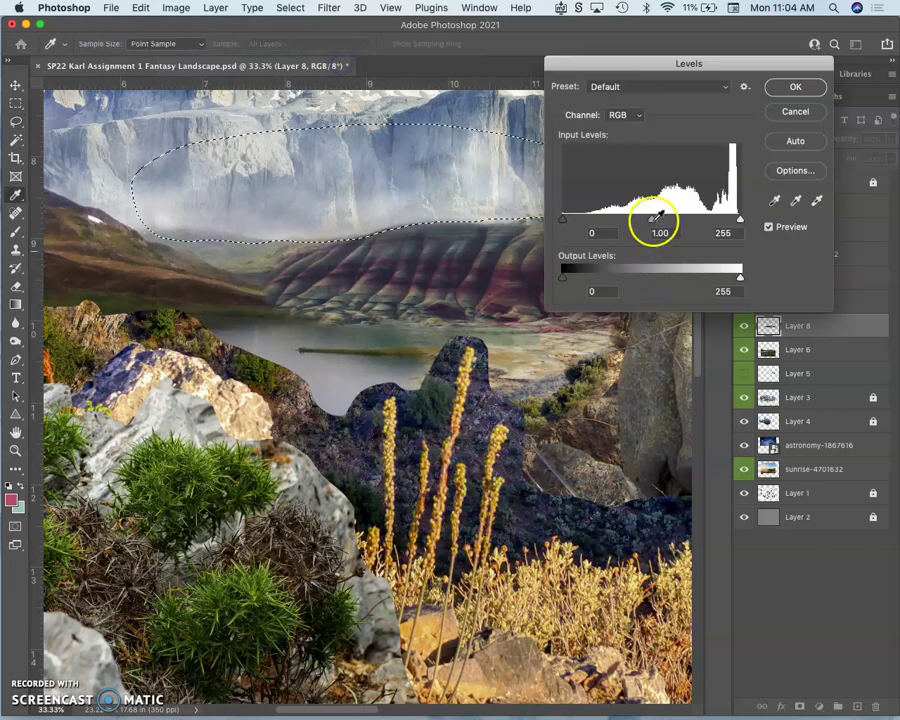
drag(653, 221, 678, 225)
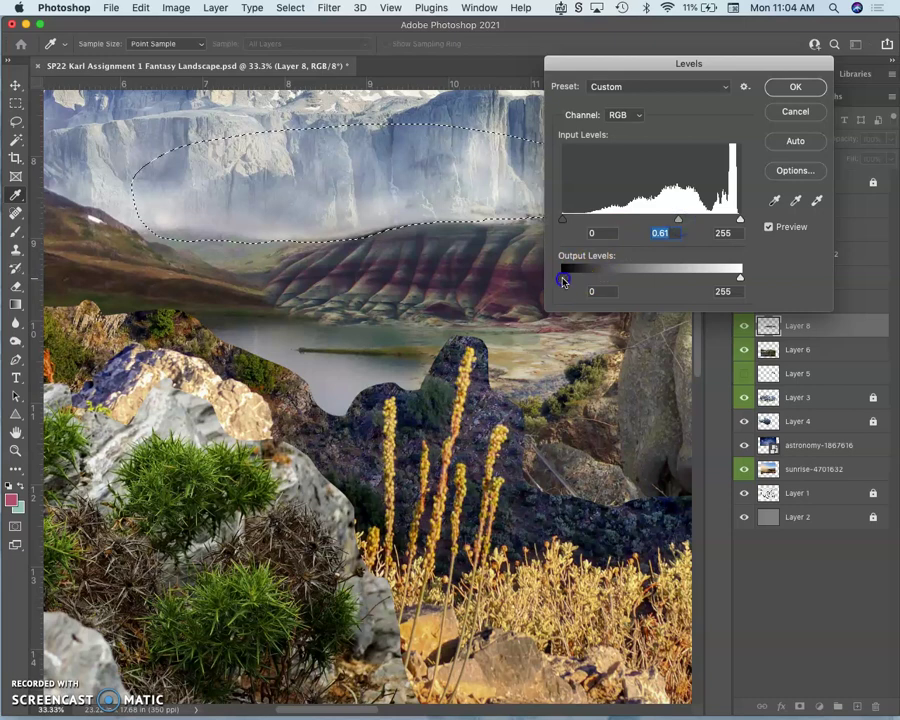
drag(563, 279, 598, 278)
mouse_move(740, 277)
mouse_down()
mouse_move(706, 276)
mouse_move(723, 281)
mouse_up()
drag(666, 63, 445, 290)
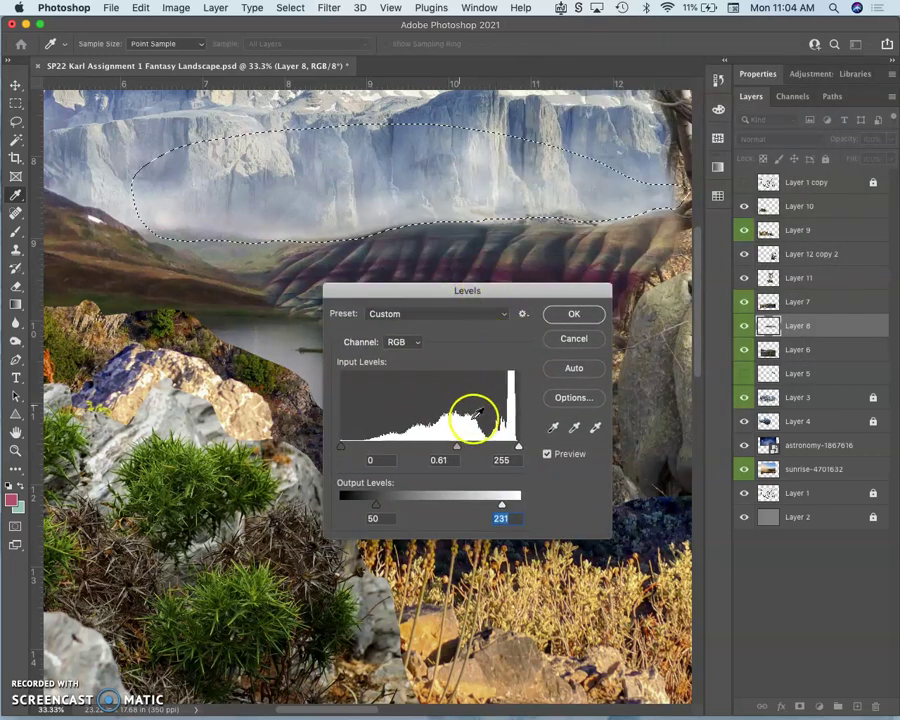
drag(466, 444, 450, 430)
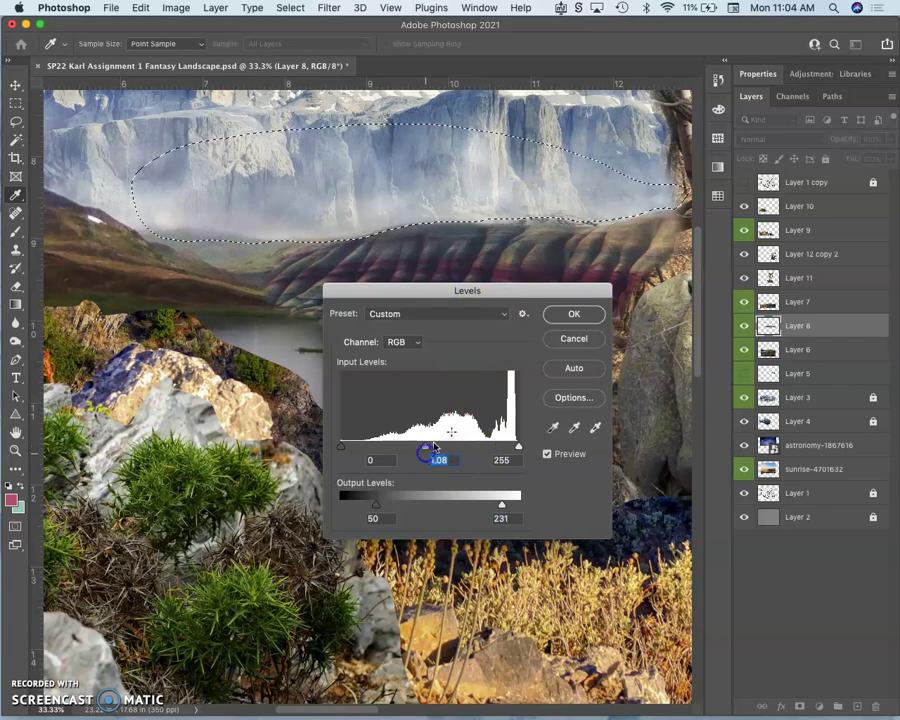
click(574, 314)
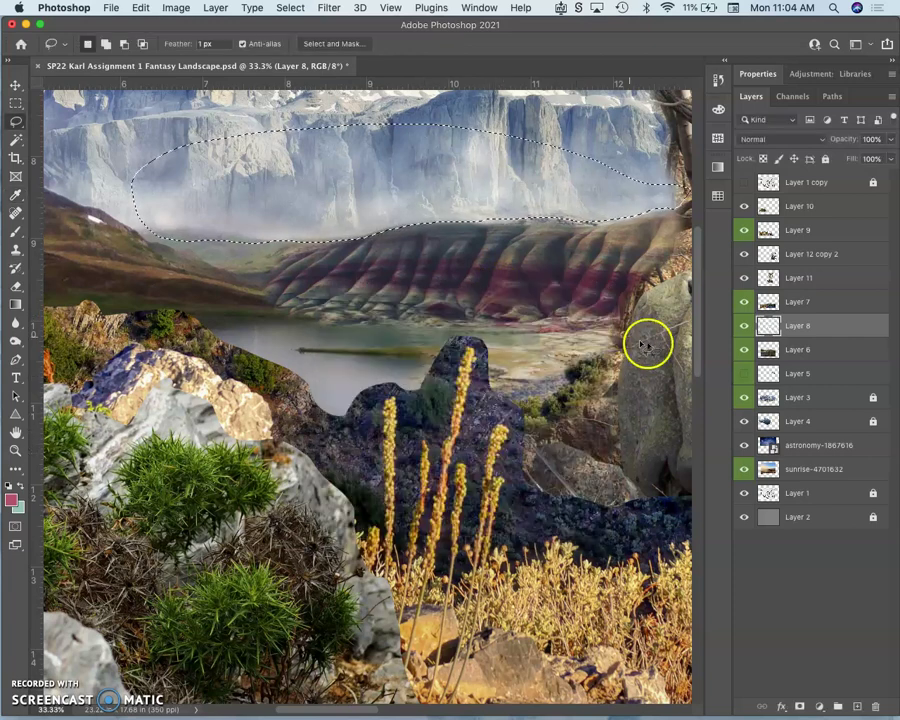
Try a Levels midtone of 0.96 on Layer 6 within the lassoed mist area.
click(778, 351)
click(176, 8)
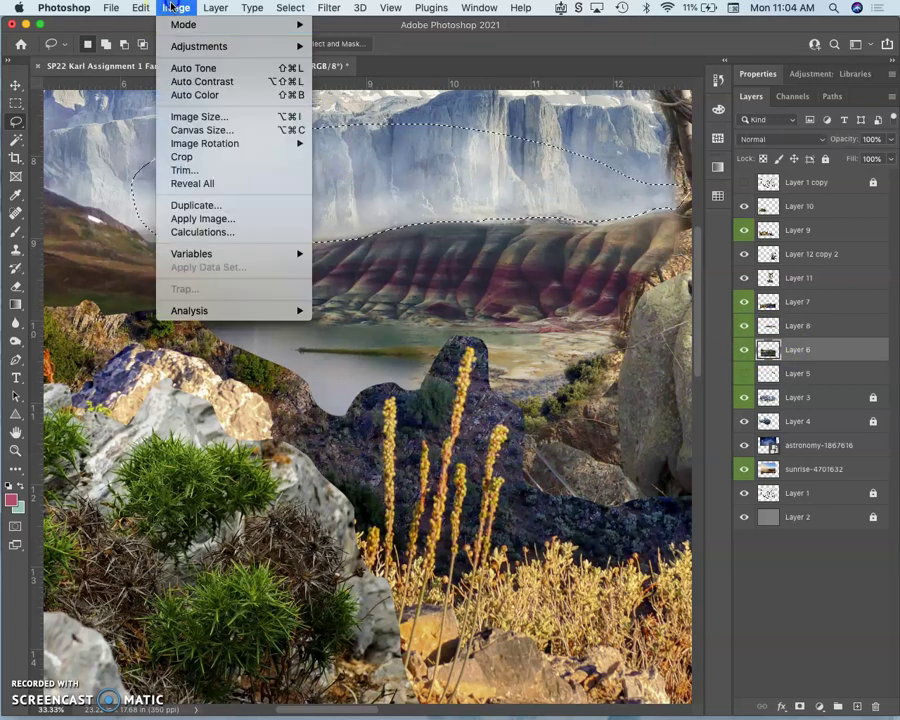
mouse_move(201, 45)
click(345, 59)
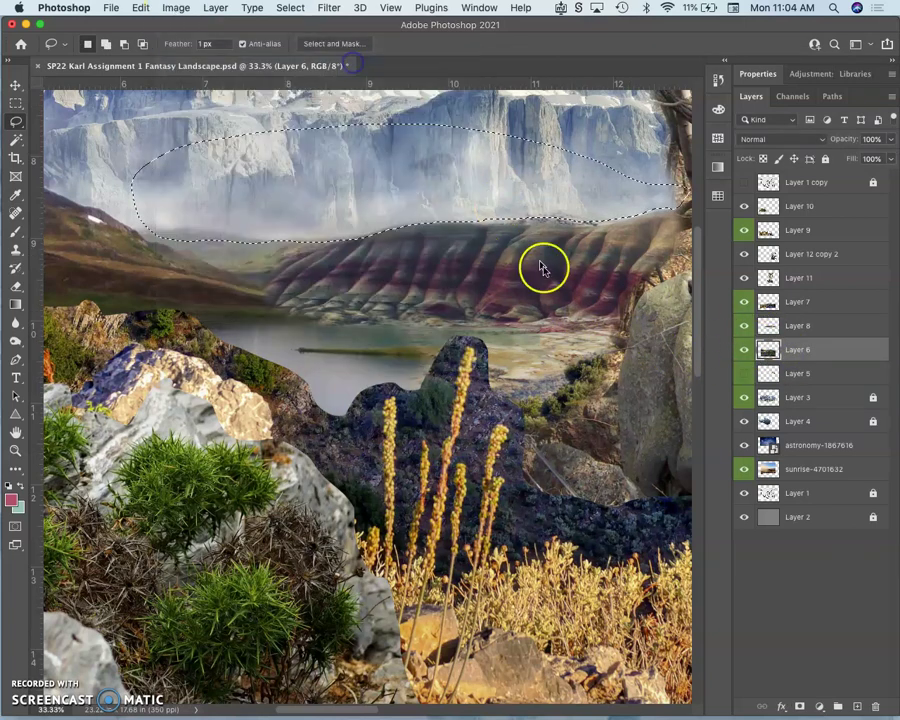
mouse_move(430, 448)
mouse_down()
mouse_move(412, 446)
mouse_move(459, 453)
mouse_move(433, 452)
mouse_up()
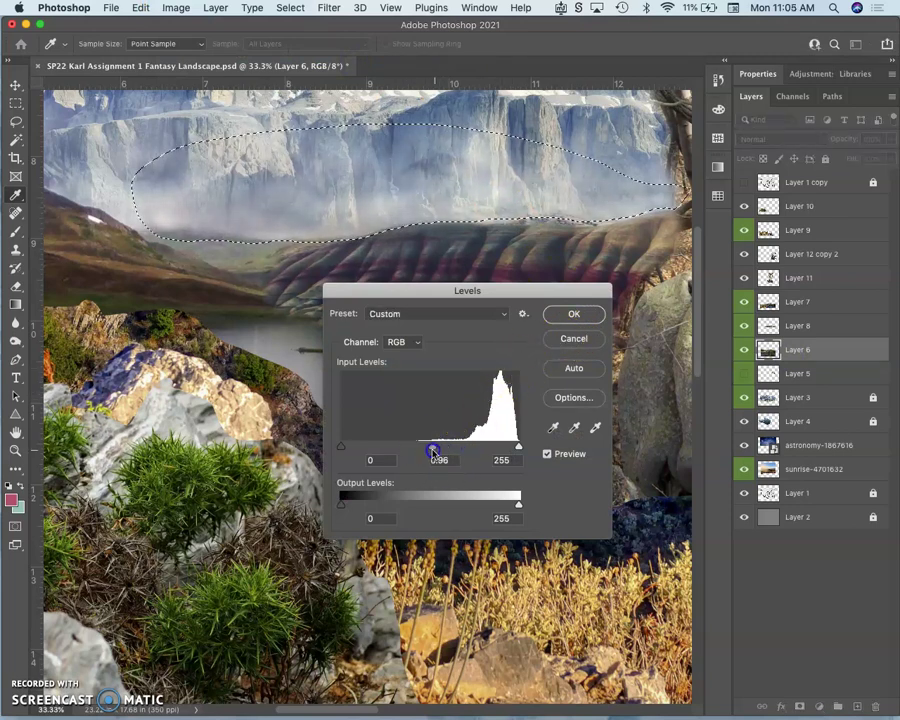
click(572, 339)
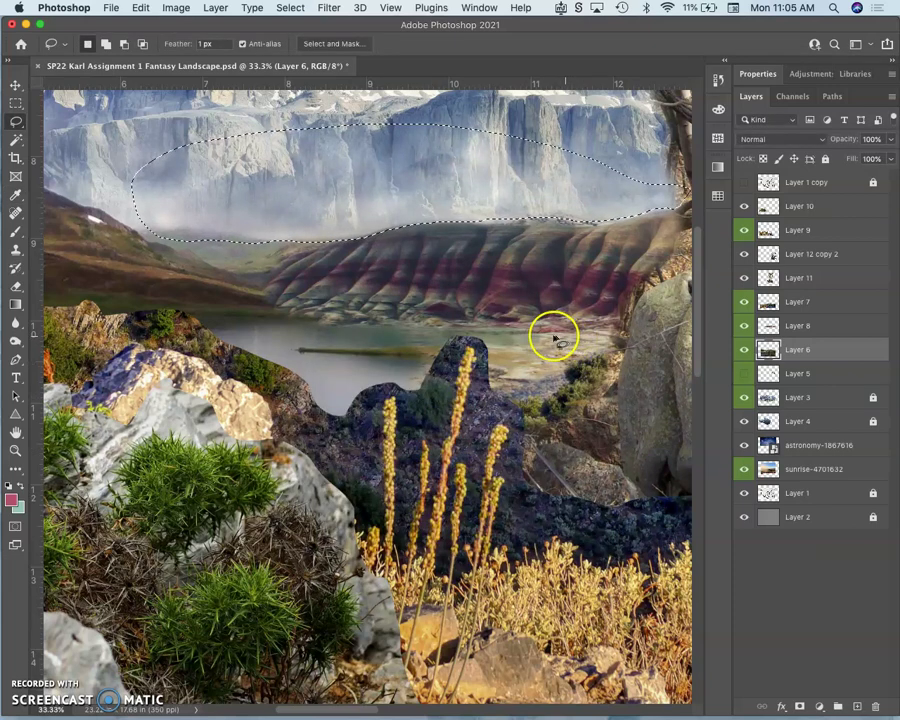
Clear the lasso selection over the misty cliffs.
click(503, 337)
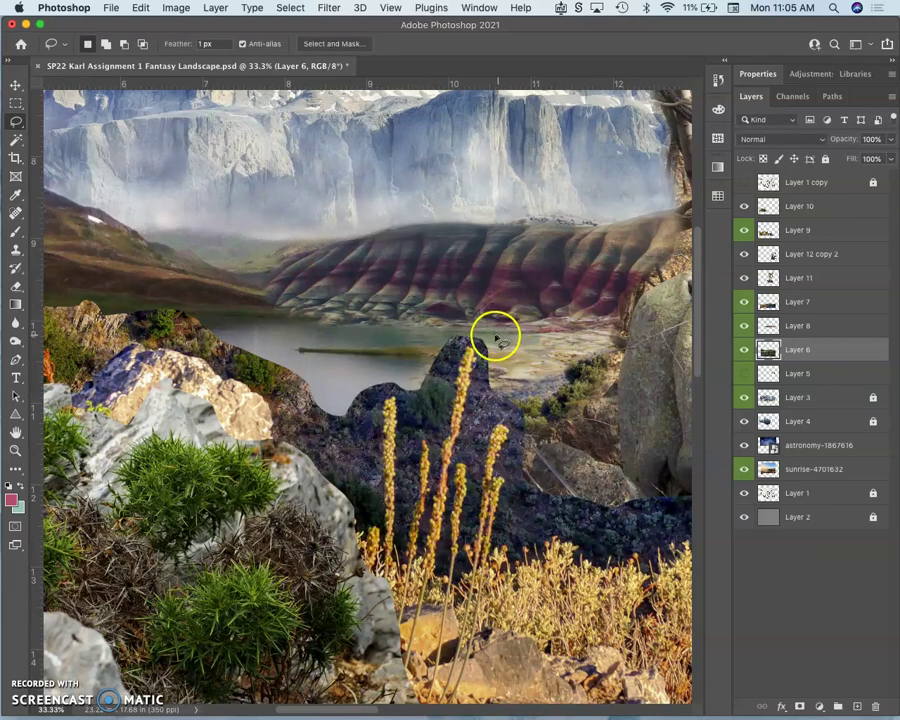
Examine the whole composite and the striped hills' ridge to check how they blend with the cliffs and the tree.
scroll(497, 337, down, 2)
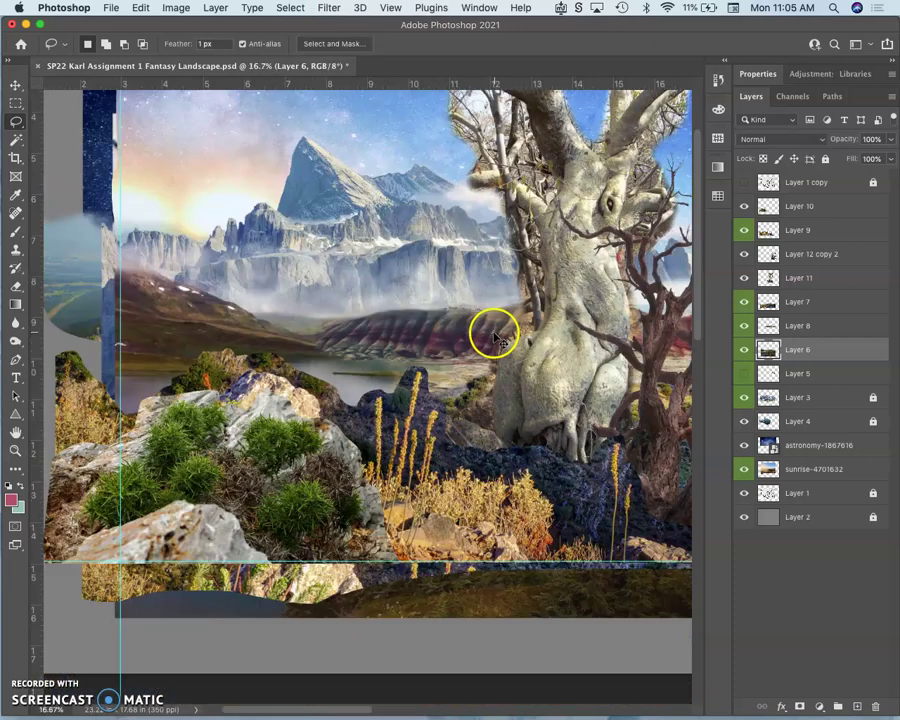
scroll(498, 318, down, 1)
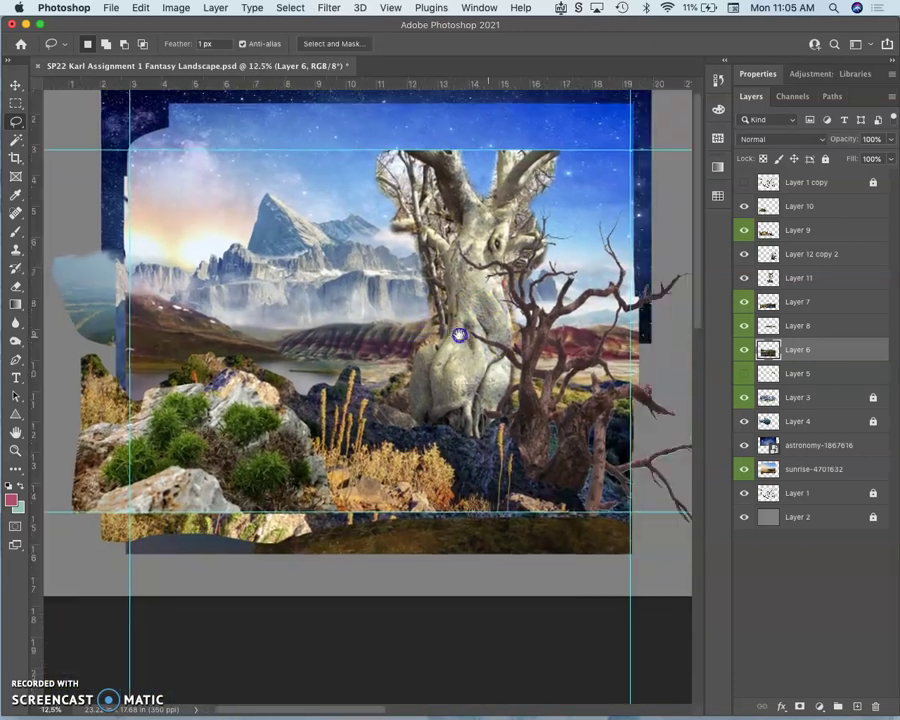
drag(459, 335, 438, 328)
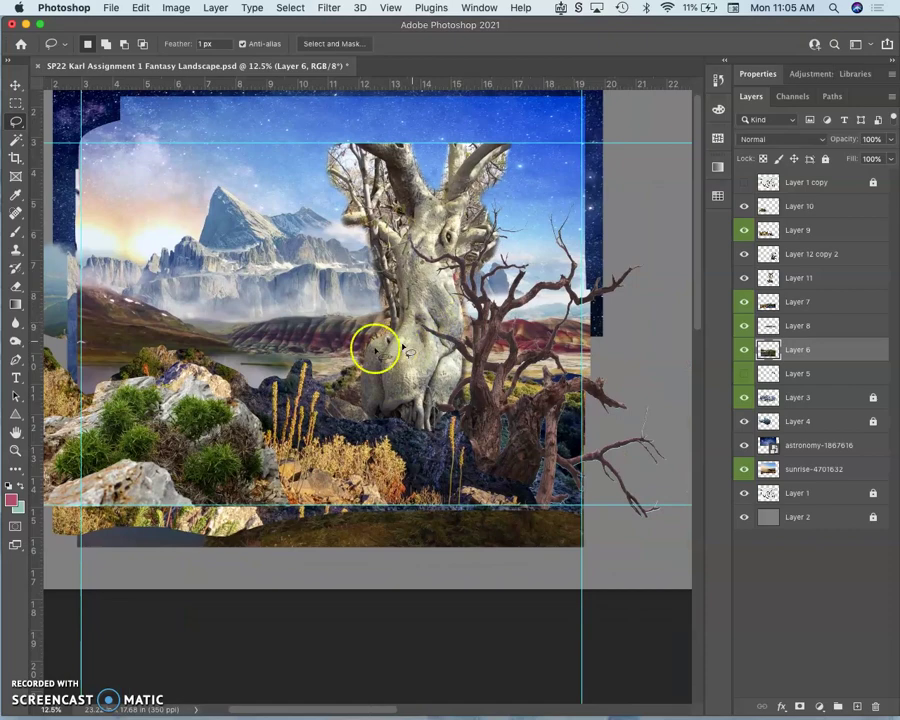
scroll(298, 340, up, 3)
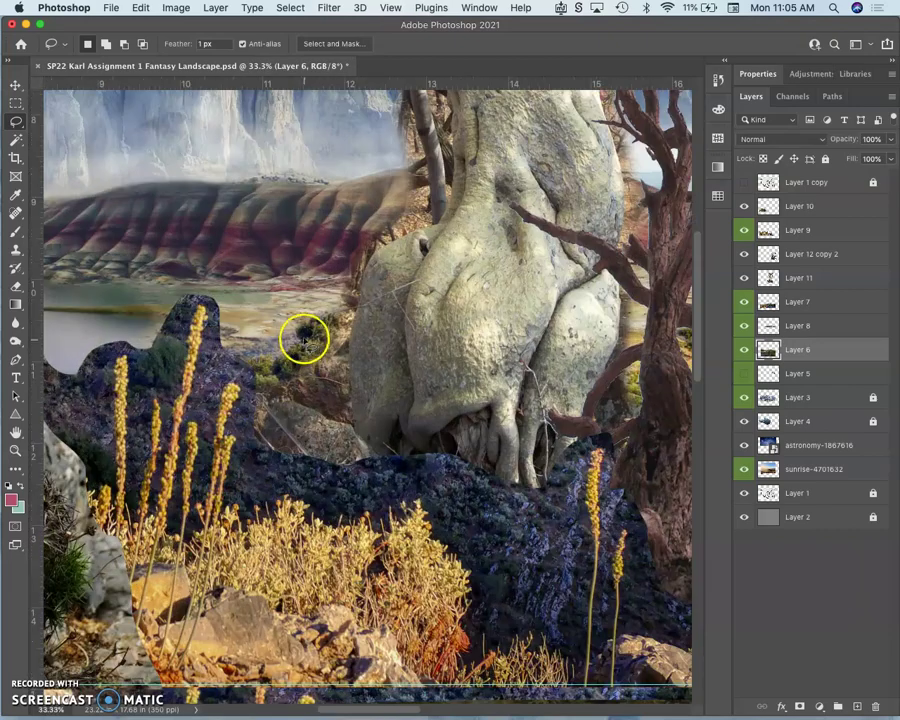
drag(300, 305, 522, 453)
key(super+equal)
key(super+equal)
mouse_move(404, 338)
mouse_down()
mouse_move(317, 377)
mouse_move(227, 382)
mouse_up()
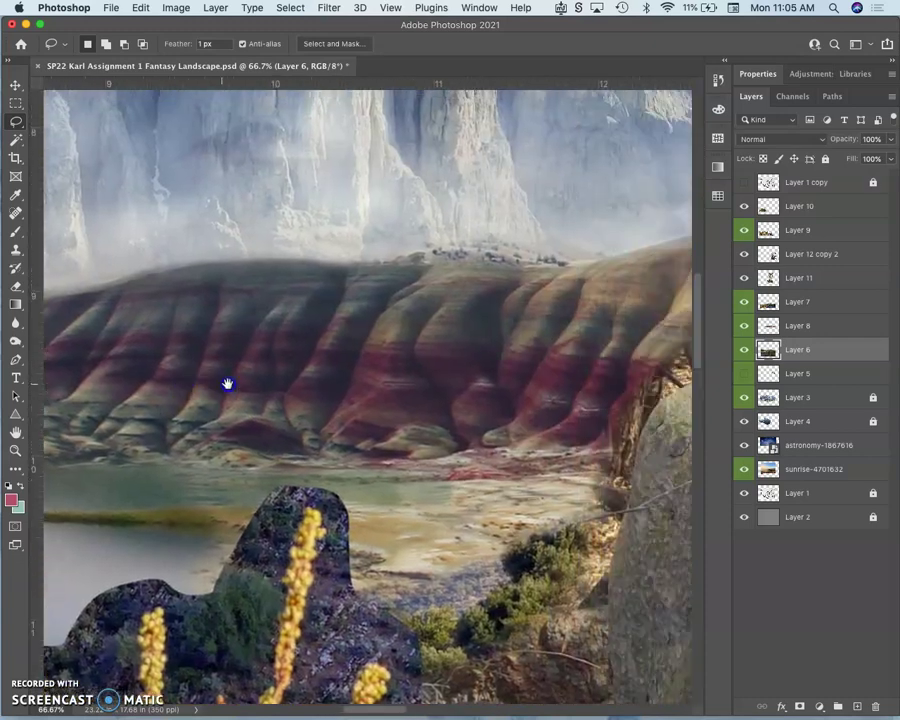
Erase the speckled ridge detail along the striped hills' crest on Layer 8 with a soft 59 px eraser at 43% opacity.
click(15, 288)
click(93, 44)
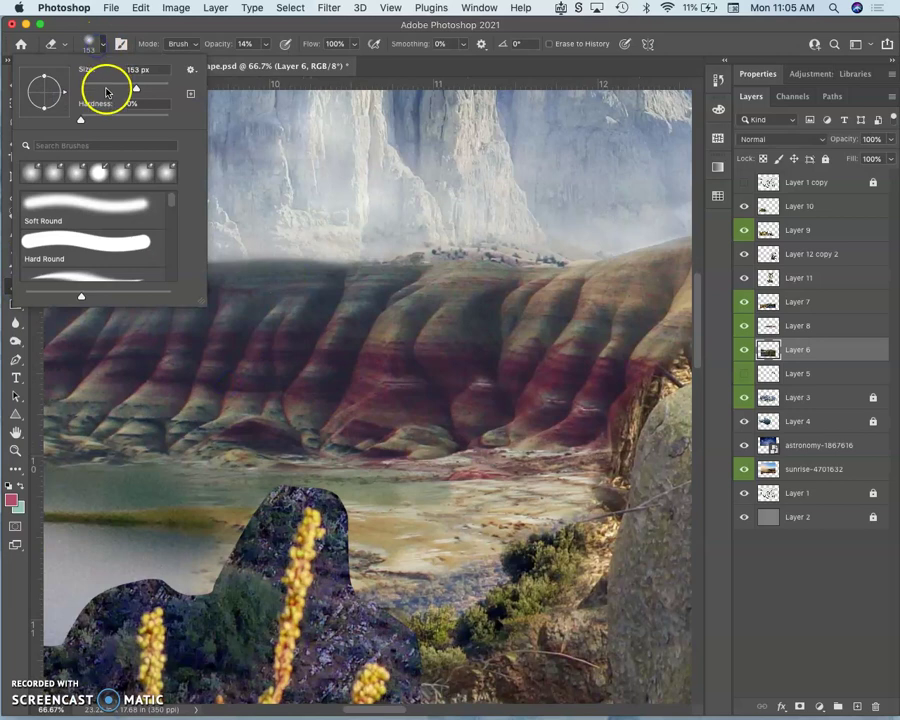
click(266, 44)
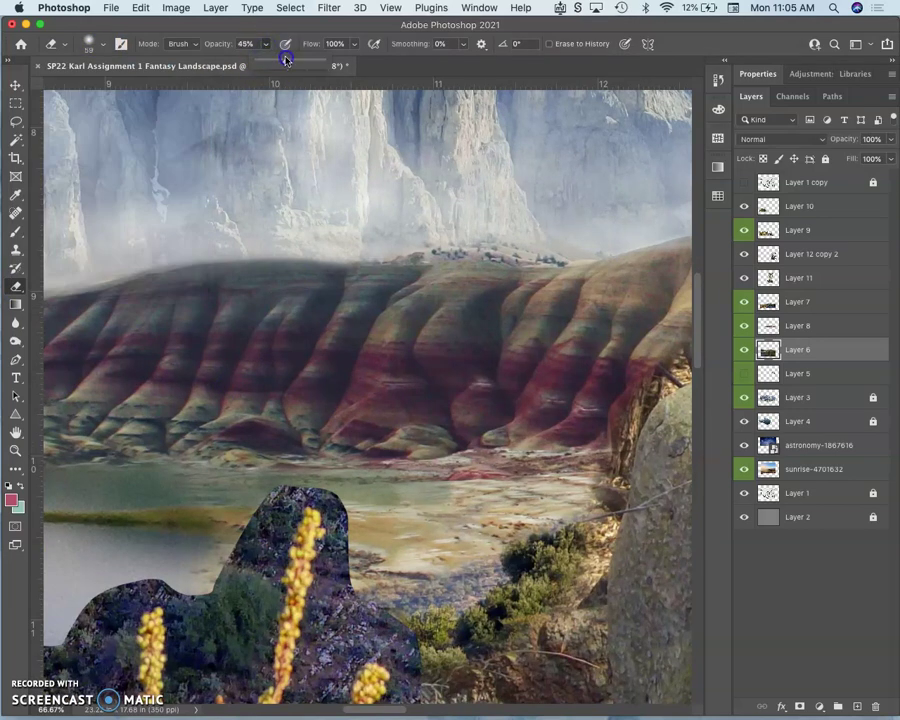
click(800, 326)
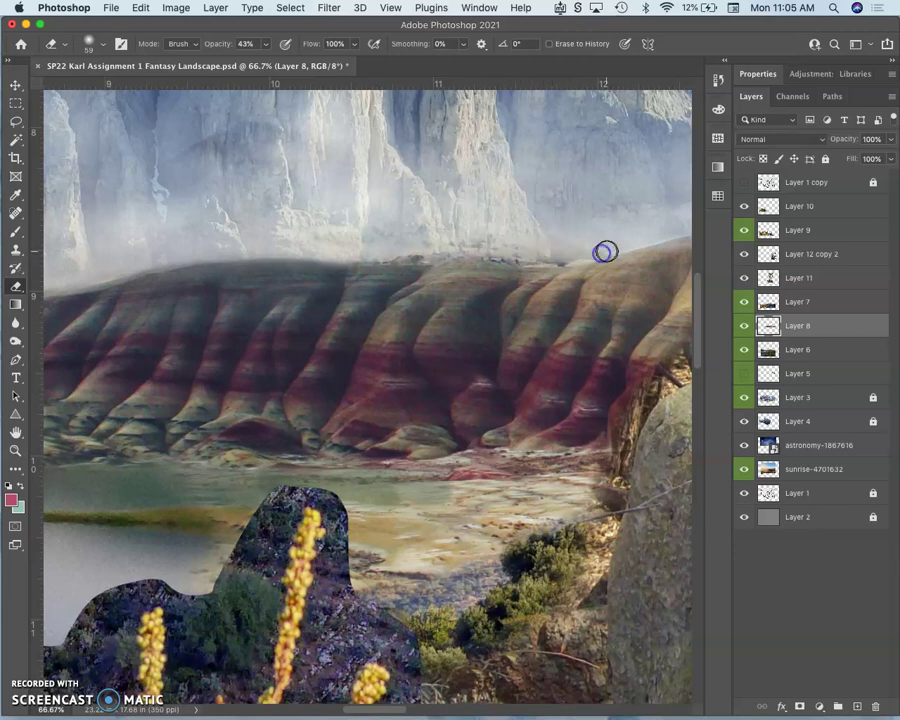
drag(607, 251, 637, 244)
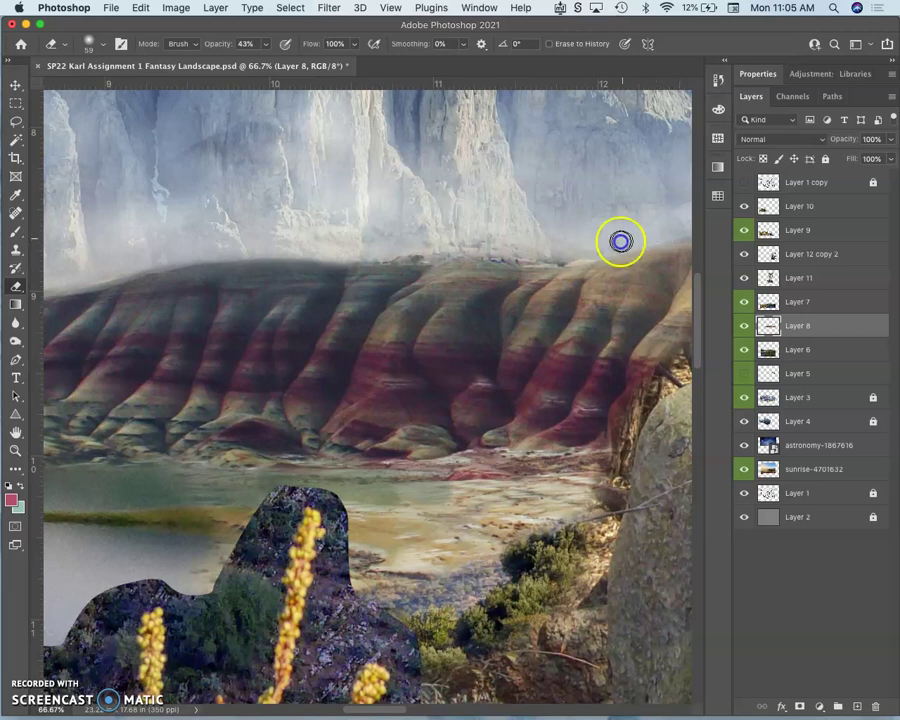
click(605, 213)
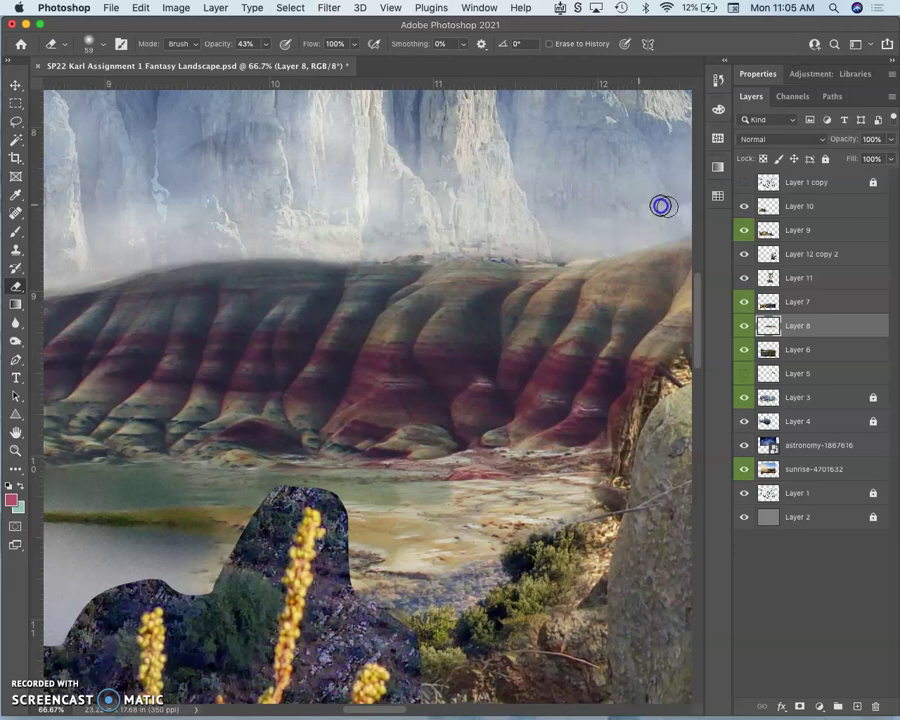
Softly erase Layer 6 in the mist where the striped hills meet the edge of the large tree.
drag(634, 219, 524, 227)
mouse_move(576, 213)
mouse_down()
mouse_move(643, 263)
mouse_move(653, 315)
mouse_move(743, 331)
mouse_move(800, 355)
mouse_up()
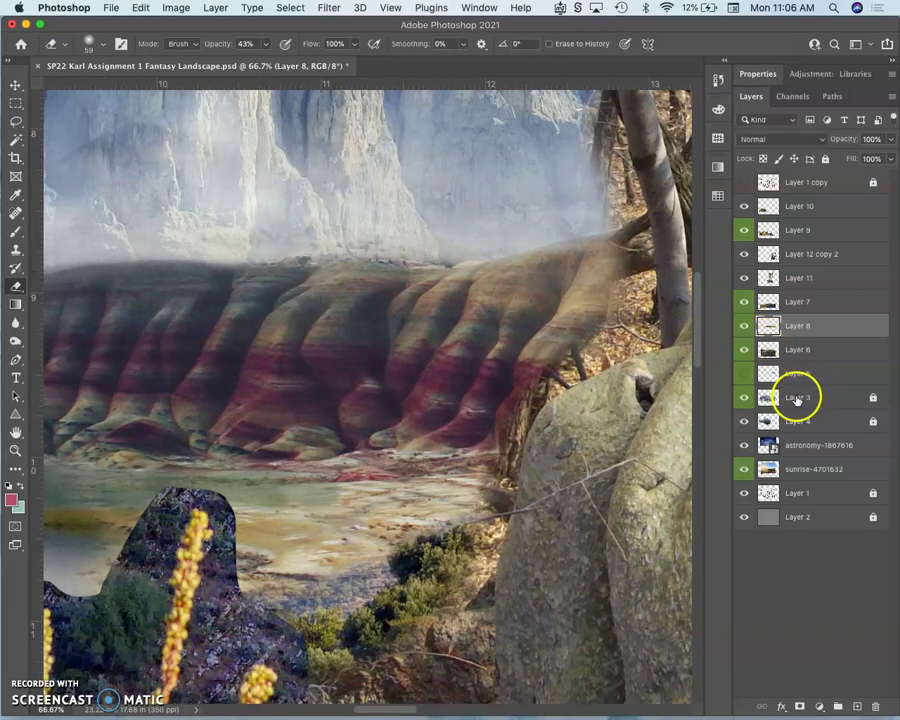
click(817, 354)
click(817, 355)
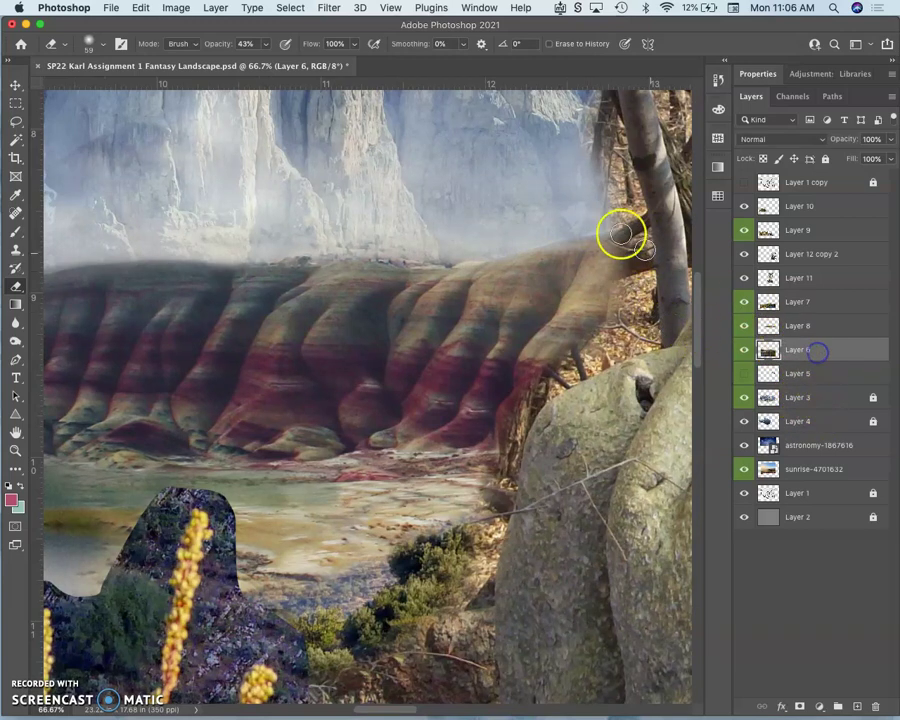
drag(610, 226, 572, 217)
click(626, 220)
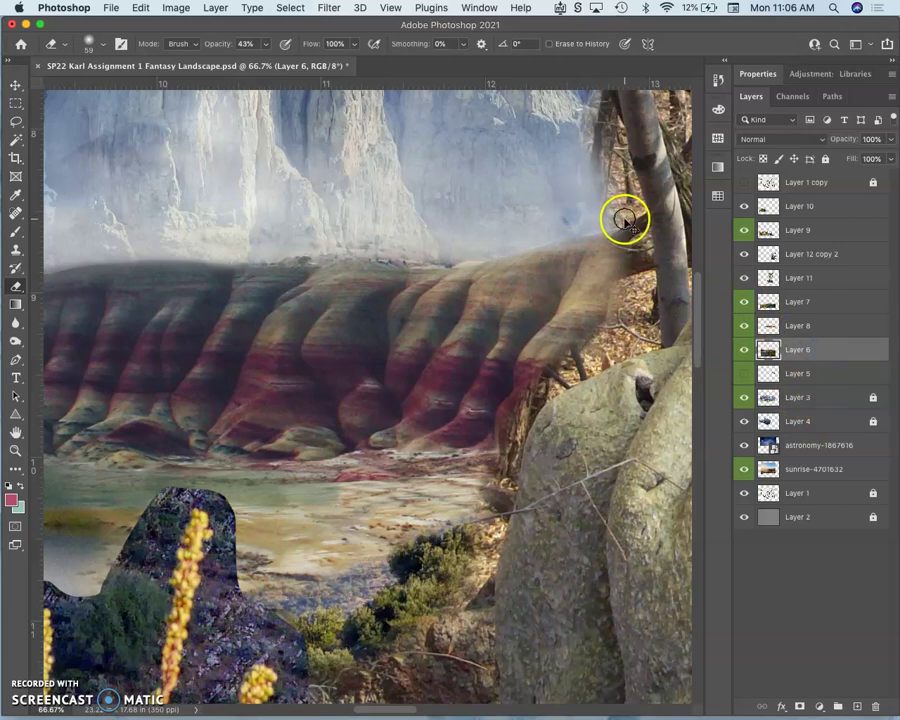
Toggle the large tree on Layer 11 off and on to check the hills and cliffs behind it.
drag(557, 334, 462, 413)
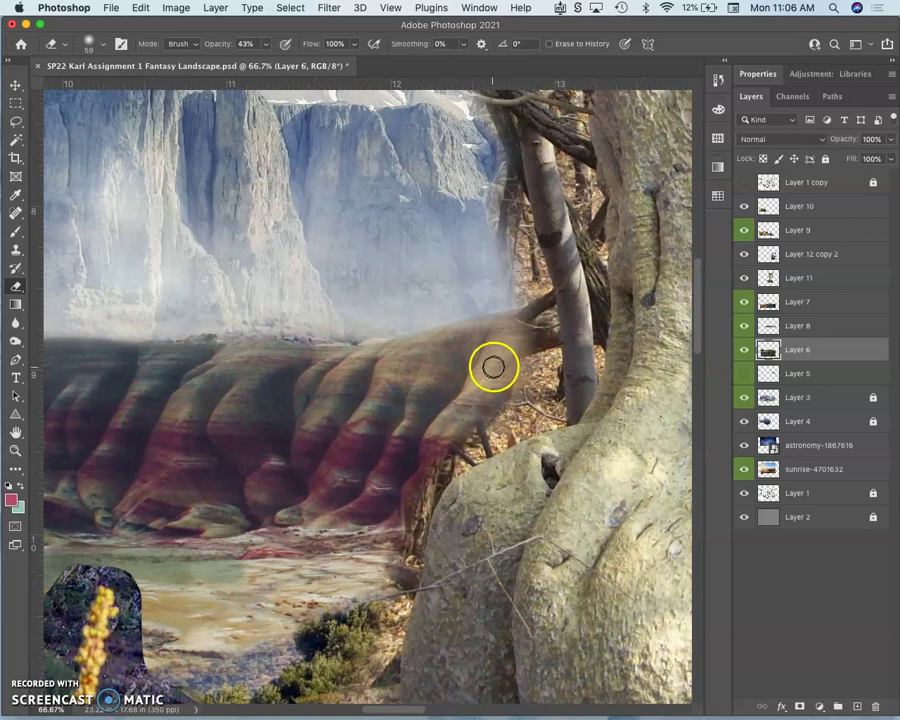
key(super+minus)
key(super+minus)
key(super+minus)
key(super+minus)
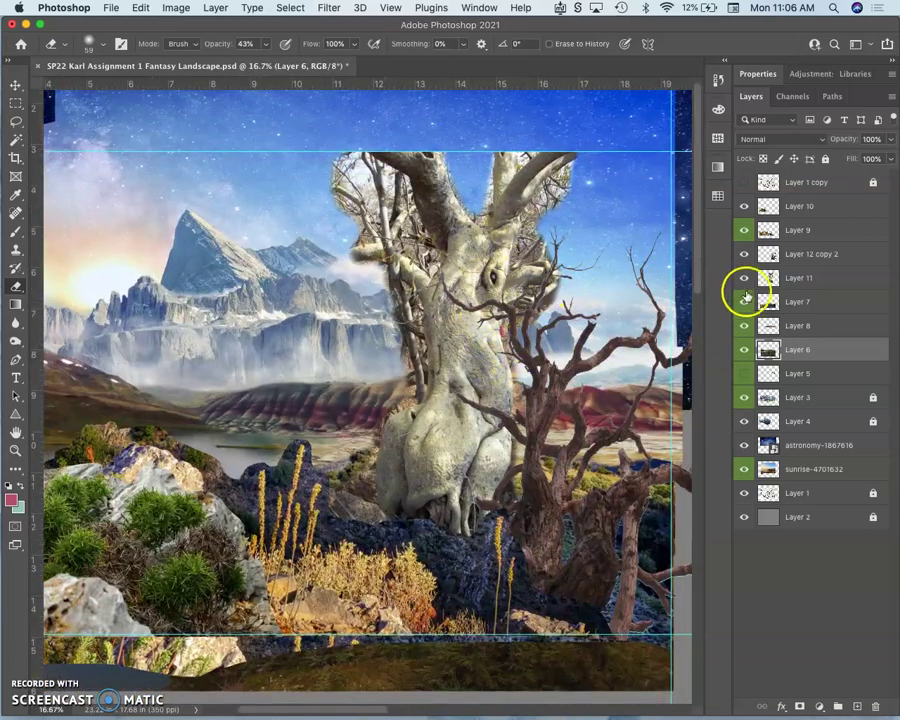
click(744, 279)
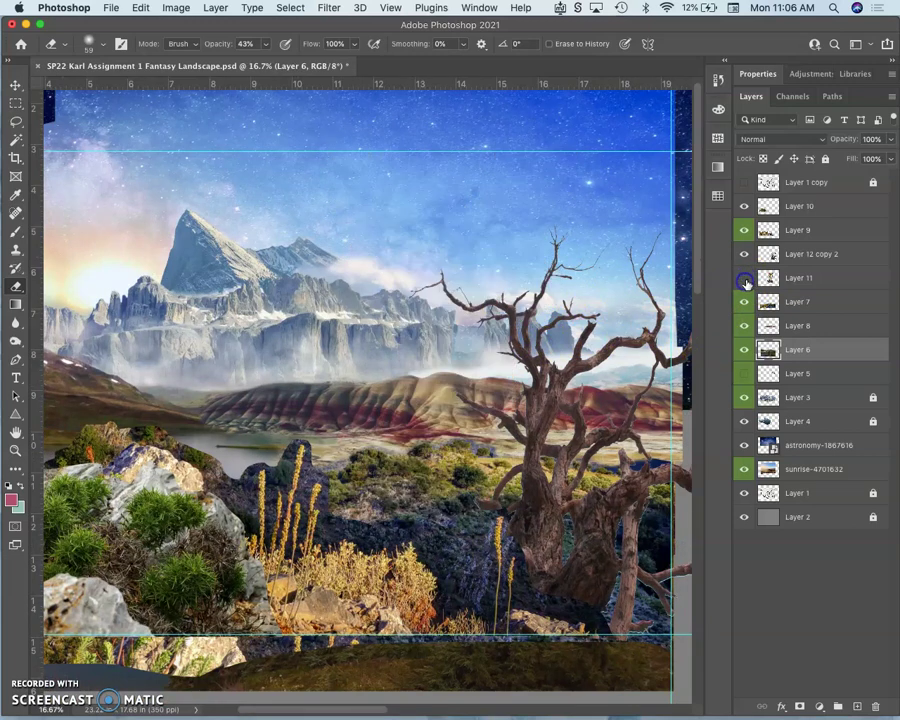
click(744, 279)
click(744, 279)
click(744, 279)
Hide Layer 12 copy 2, Layer 9 and Layer 10, keeping the large tree on Layer 11 visible.
click(744, 254)
click(744, 230)
click(744, 206)
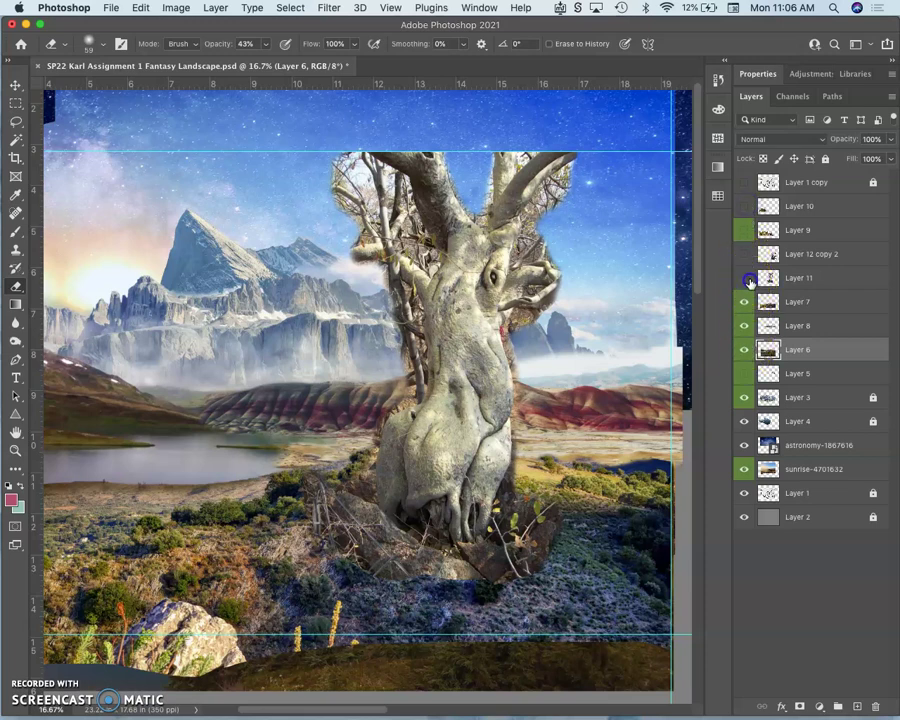
click(745, 280)
click(744, 279)
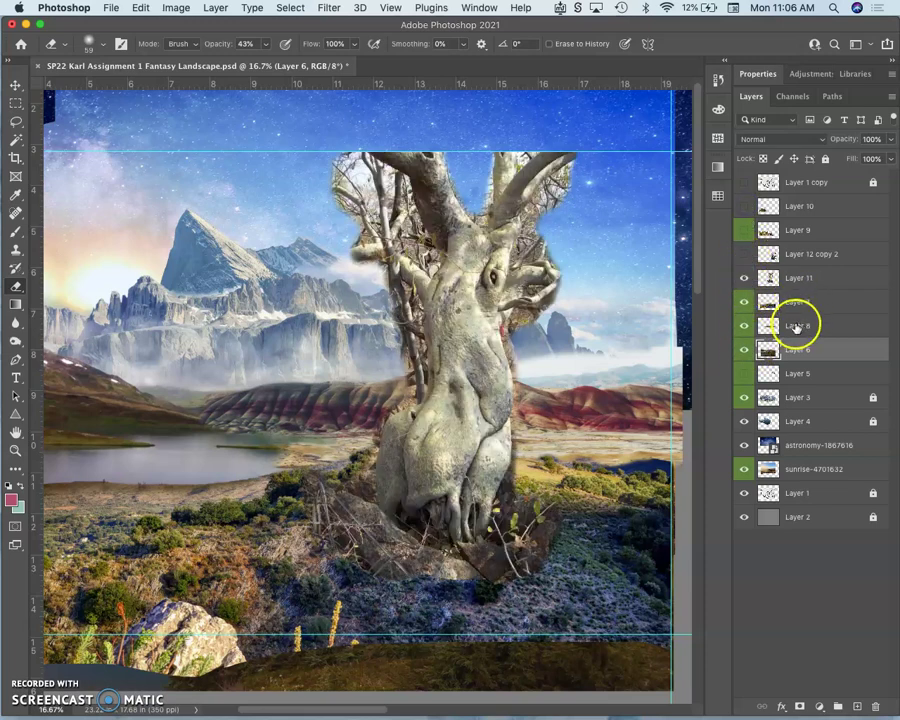
Erase the white haze band above the red hills to the right of the tree on Layer 8, using a 162 px eraser at 85% opacity.
click(798, 323)
key(super+plus)
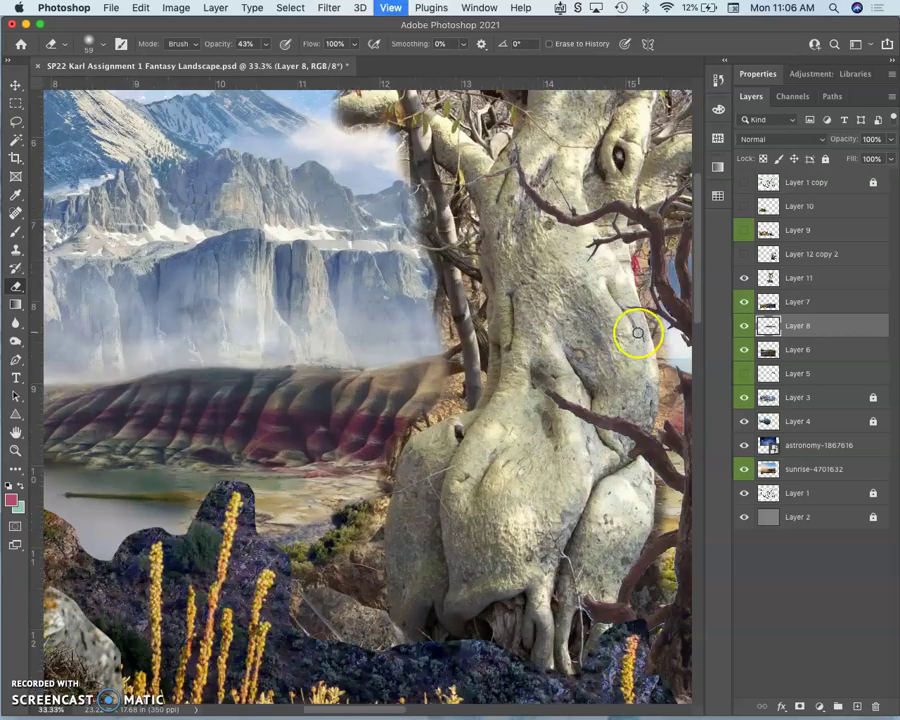
drag(605, 342, 279, 288)
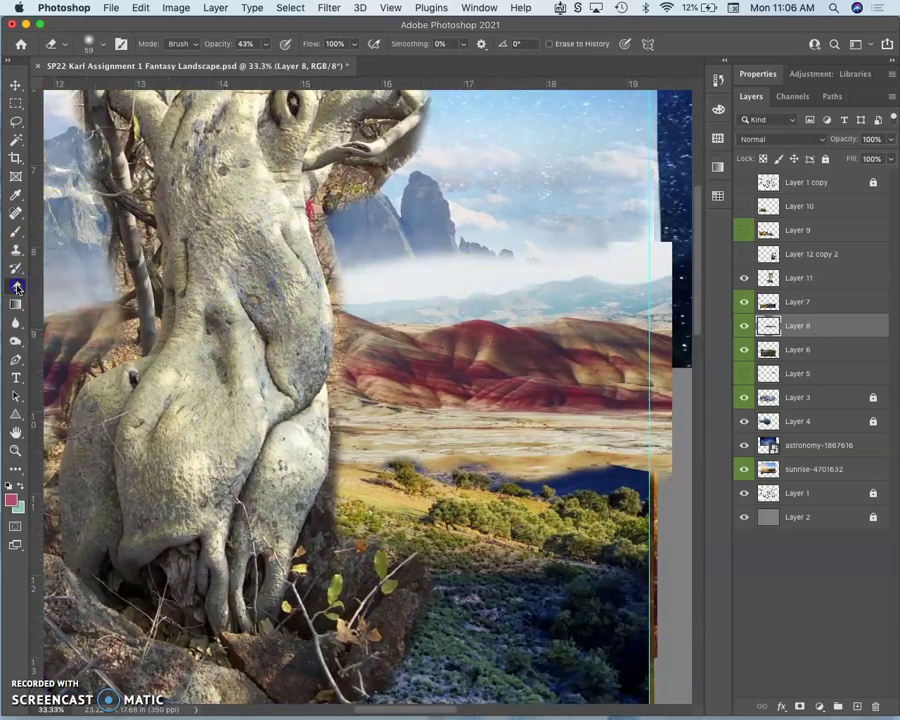
click(265, 45)
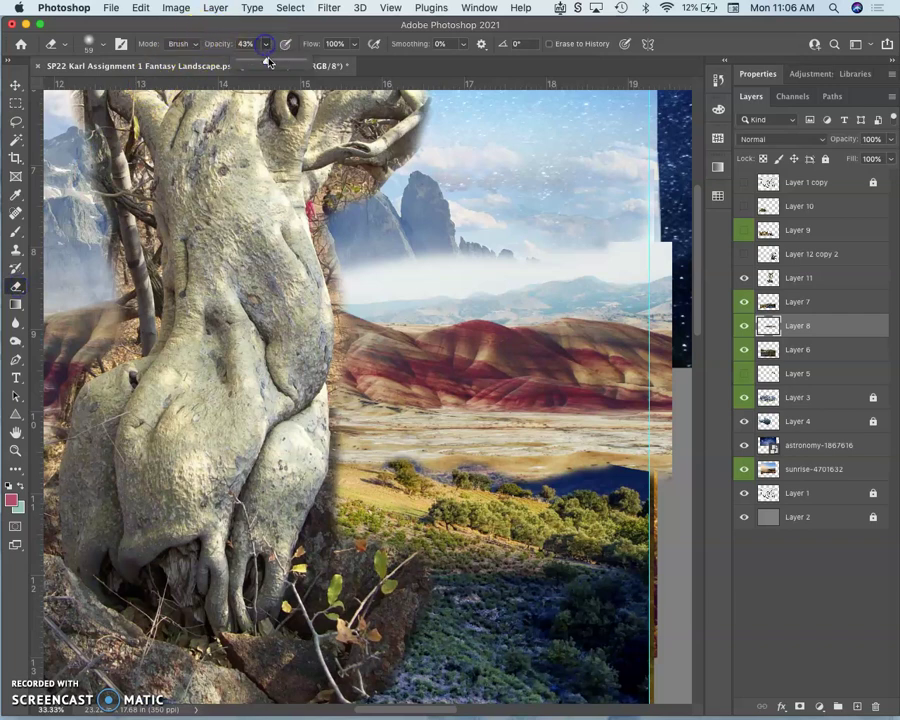
click(101, 45)
click(138, 87)
mouse_move(610, 246)
mouse_down()
mouse_move(643, 245)
mouse_move(567, 275)
mouse_move(492, 279)
mouse_move(517, 277)
mouse_move(429, 251)
mouse_move(384, 255)
mouse_move(313, 287)
mouse_move(329, 295)
mouse_move(422, 285)
mouse_move(362, 297)
mouse_move(449, 286)
mouse_move(396, 300)
mouse_up()
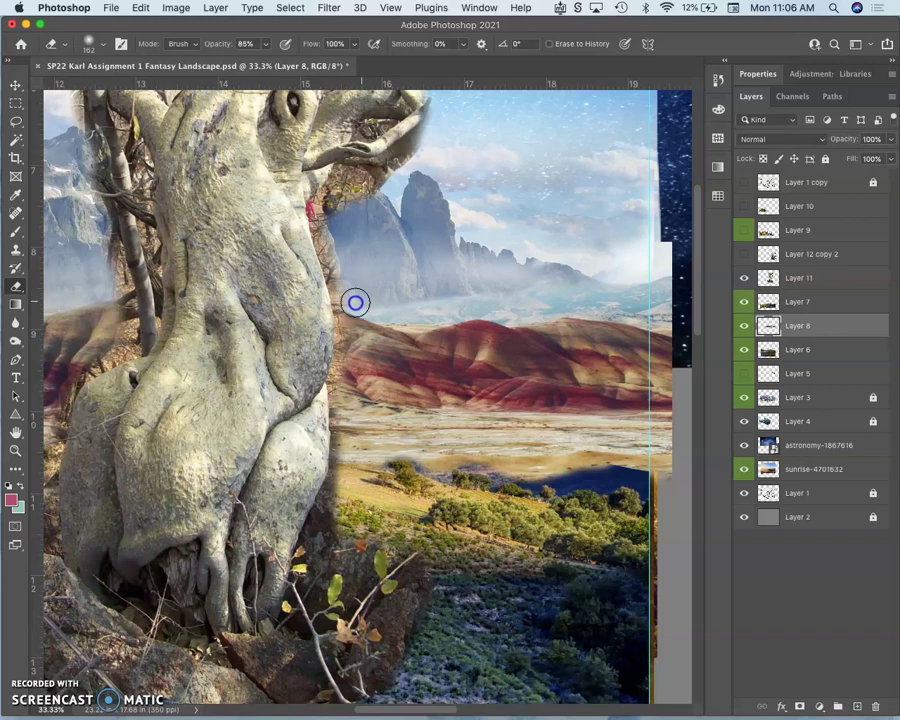
mouse_move(451, 291)
mouse_down()
mouse_move(387, 304)
mouse_move(492, 286)
mouse_up()
drag(574, 282, 655, 286)
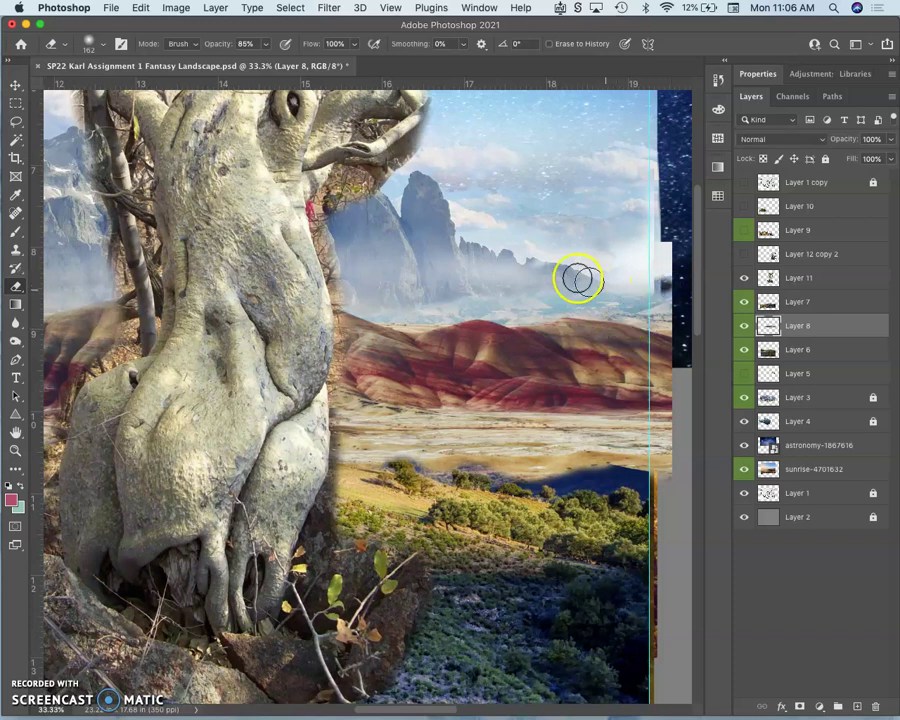
Fade the remaining haze along the red hills' crest on Layer 8 with the eraser at 21% opacity.
click(265, 44)
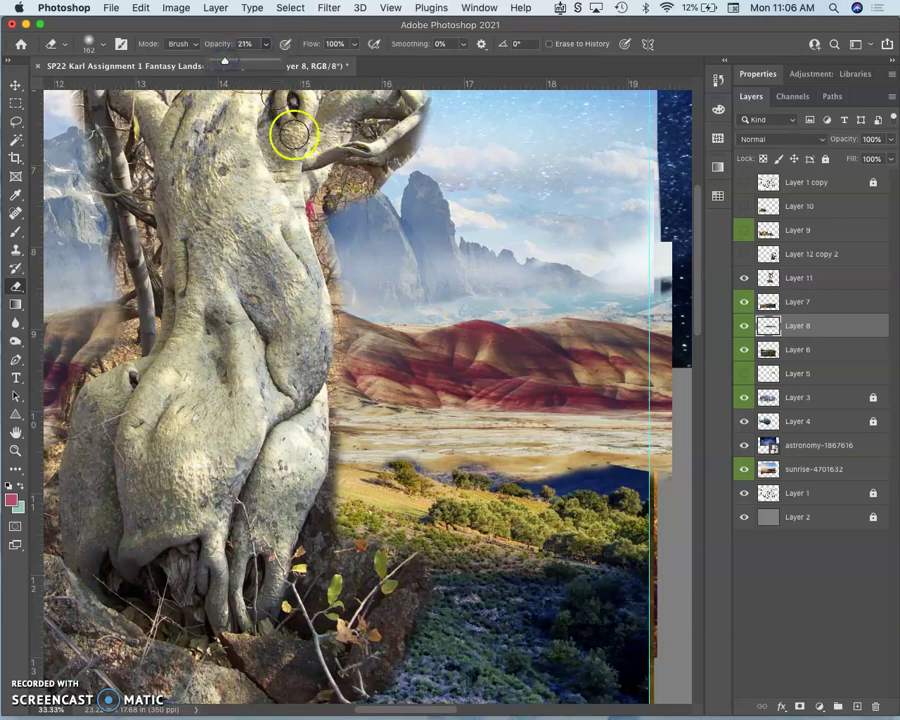
mouse_move(450, 305)
mouse_down()
mouse_move(398, 313)
mouse_move(505, 296)
mouse_move(536, 307)
mouse_move(598, 305)
mouse_up()
mouse_move(500, 285)
mouse_down()
mouse_move(377, 307)
mouse_move(423, 290)
mouse_move(551, 293)
mouse_move(538, 276)
mouse_move(511, 268)
mouse_move(633, 308)
mouse_up()
drag(374, 299, 398, 318)
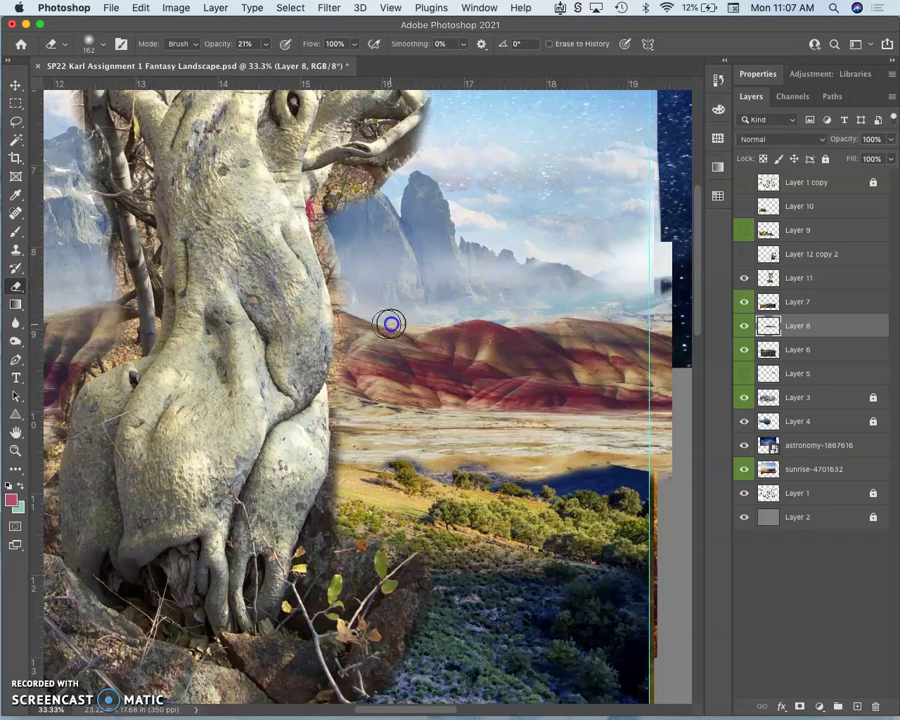
mouse_move(428, 322)
mouse_down()
mouse_move(371, 318)
mouse_move(512, 320)
mouse_up()
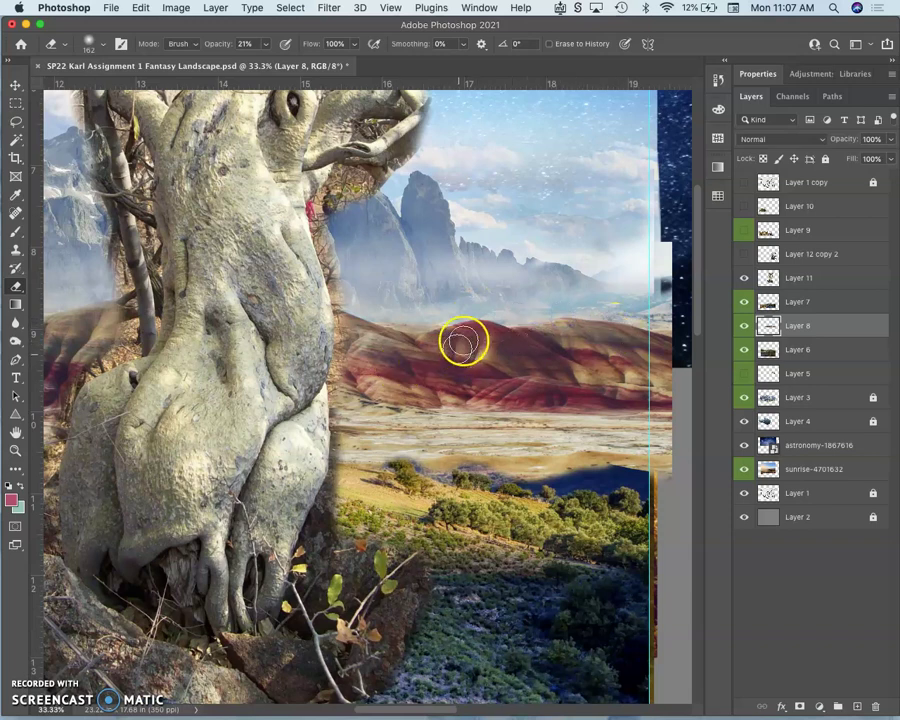
Lightly erase Layer 8 along the lower edge of the desert plain above the dark blue patch.
click(597, 469)
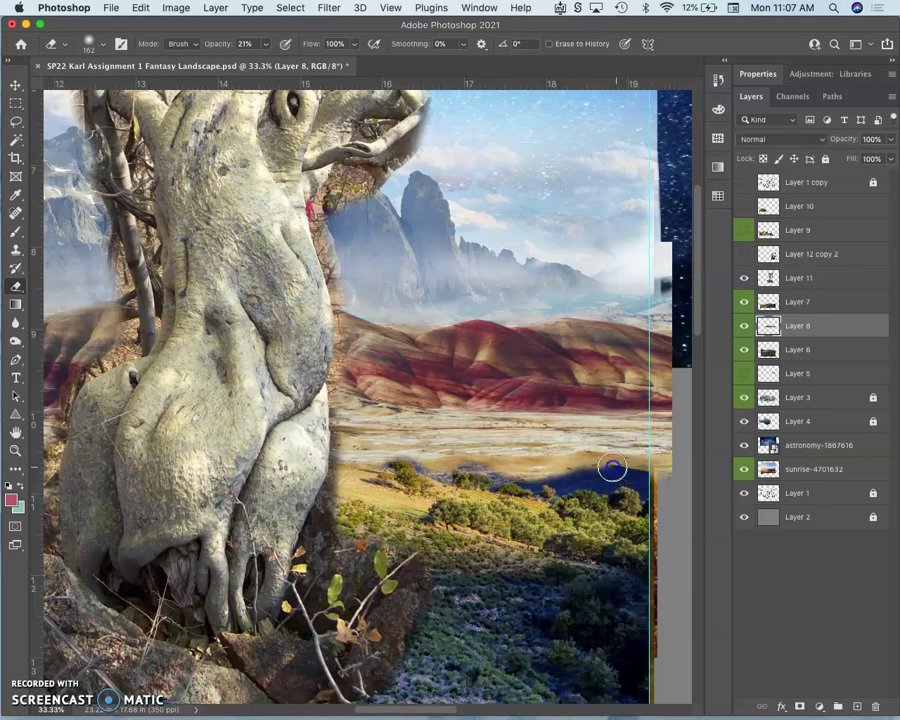
click(640, 472)
click(616, 470)
click(622, 469)
click(660, 473)
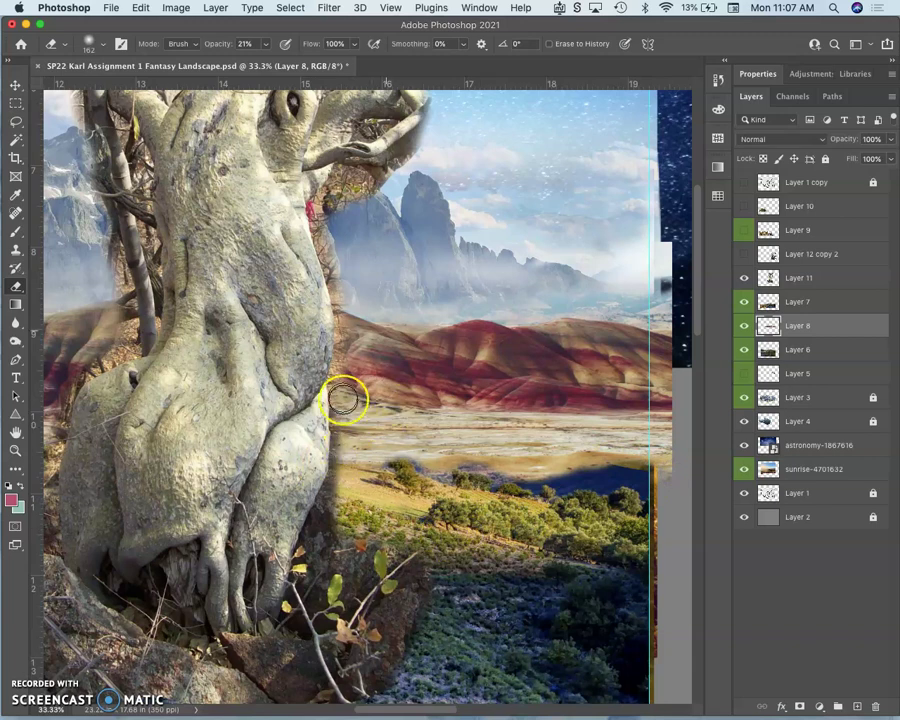
Lasso the white sky and twigs between the tree's broken outer branch and the thin pale trunk, and delete them from Layer 11.
drag(301, 362, 432, 337)
key(super+equal)
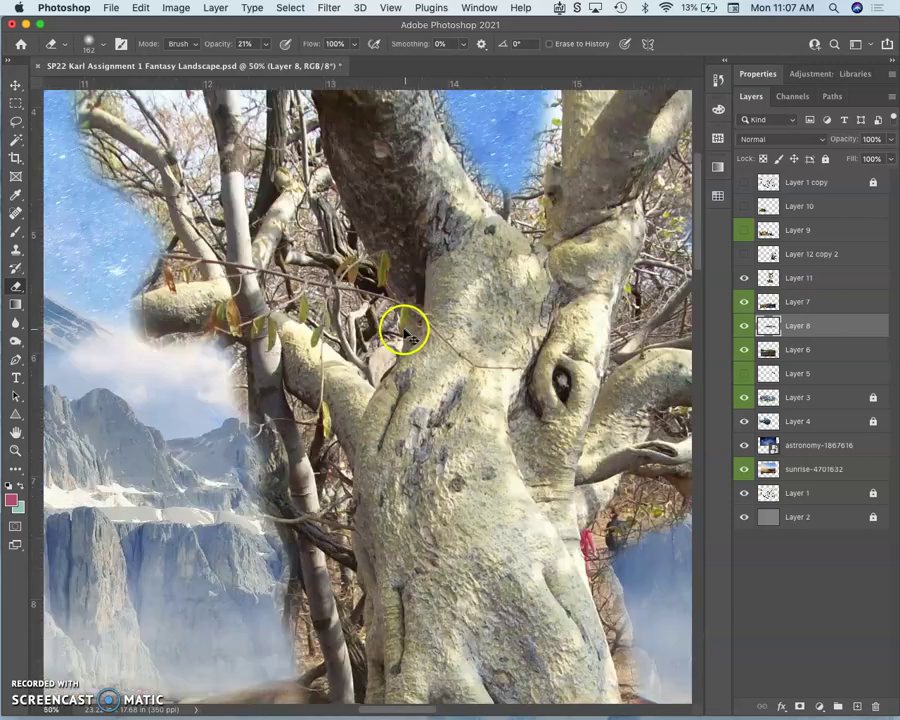
key(super+equal)
drag(374, 273, 454, 458)
mouse_move(362, 219)
mouse_down()
mouse_move(414, 324)
mouse_move(390, 310)
mouse_up()
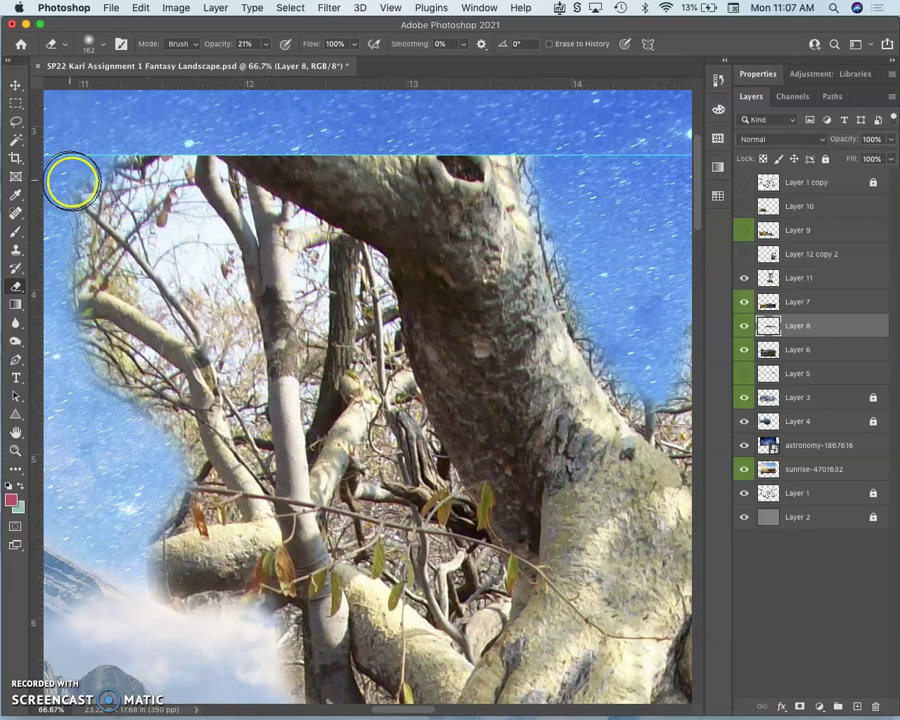
click(16, 122)
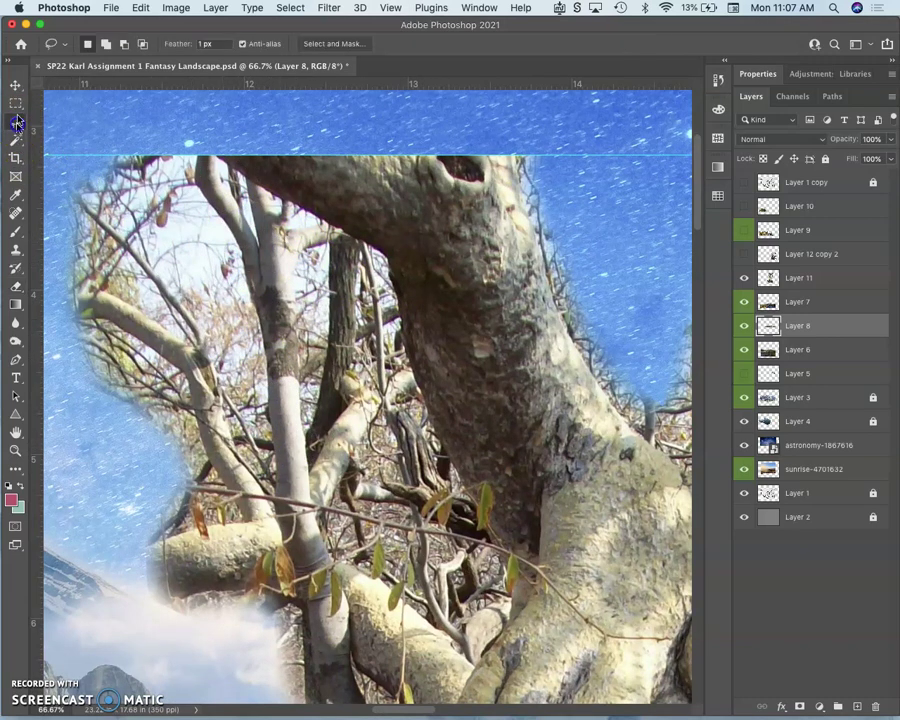
click(202, 42)
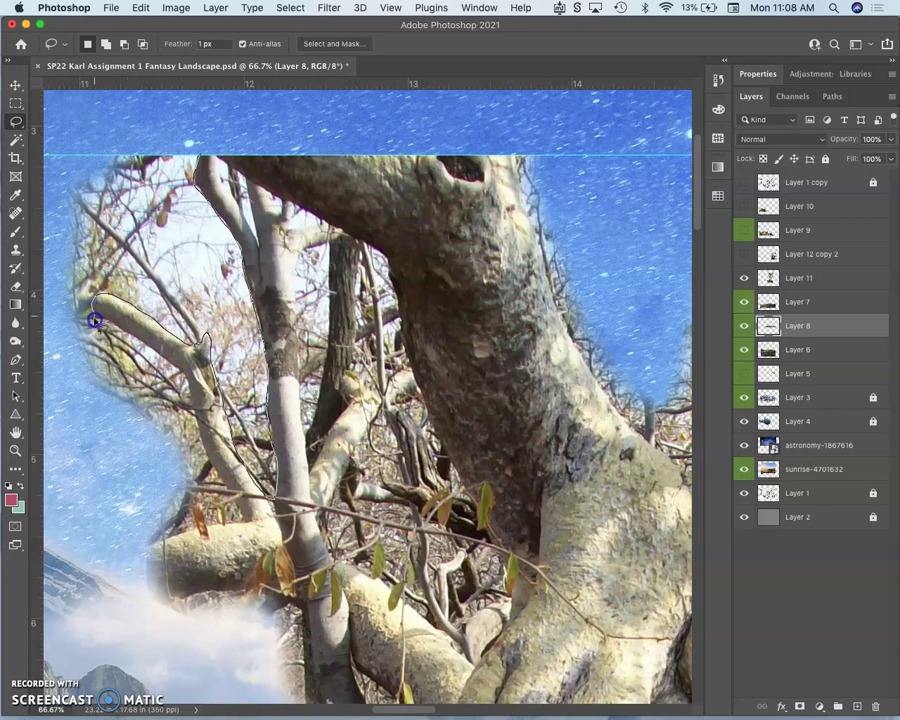
mouse_move(35, 298)
mouse_down()
mouse_move(227, 176)
mouse_move(240, 330)
mouse_up()
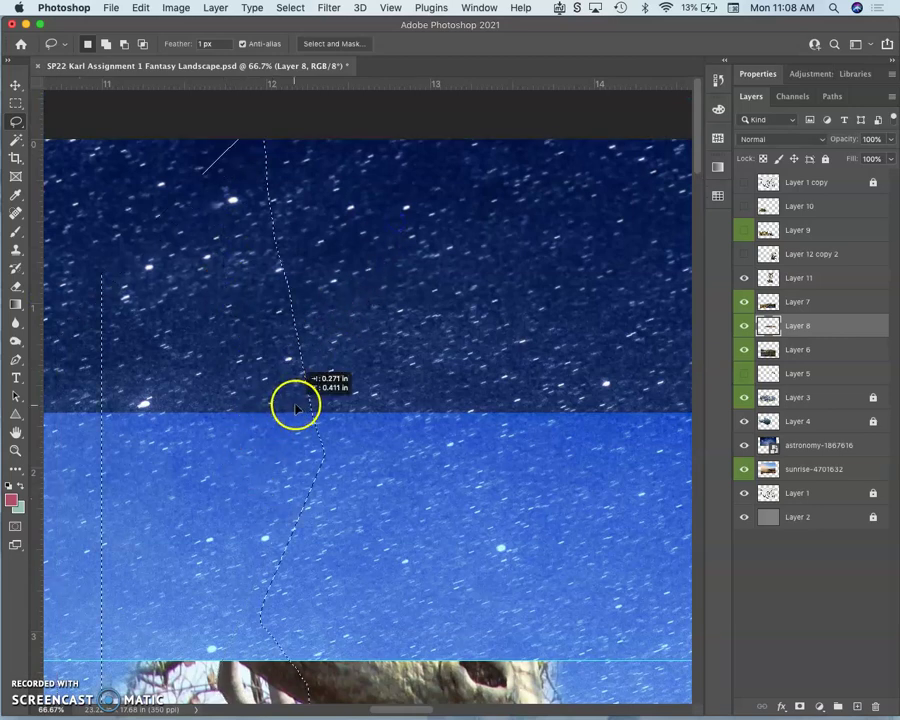
drag(289, 466, 344, 253)
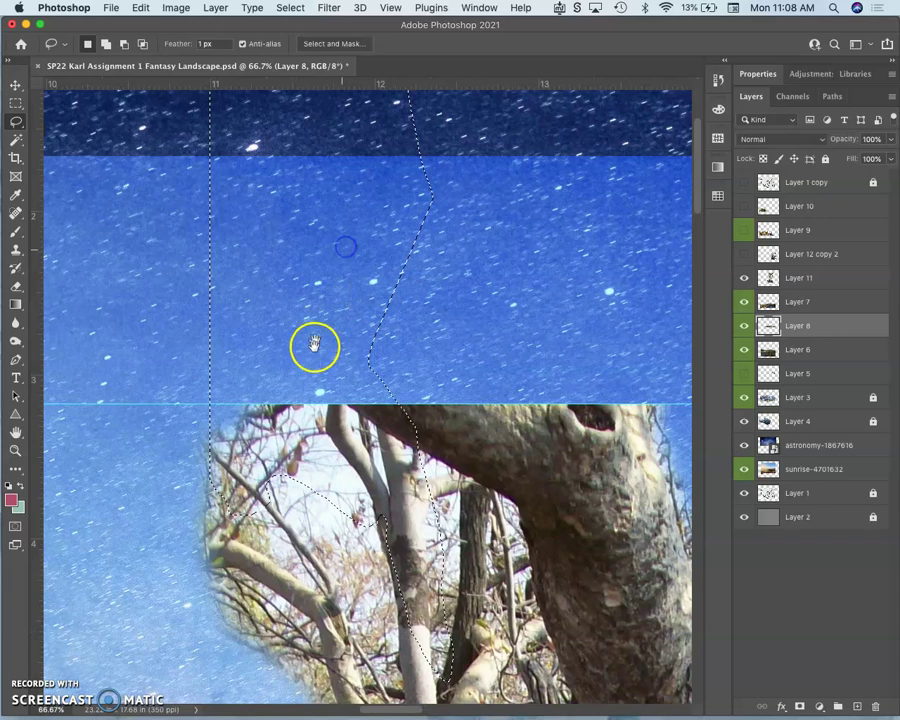
mouse_move(333, 370)
mouse_down()
mouse_move(315, 382)
mouse_move(297, 348)
mouse_move(310, 355)
mouse_up()
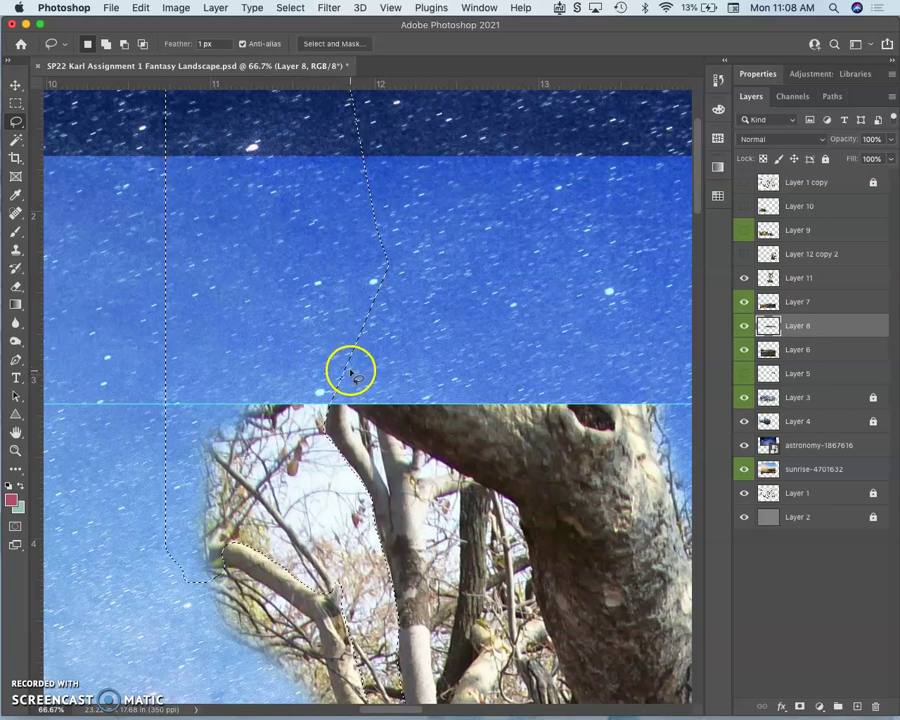
click(820, 280)
key(Delete)
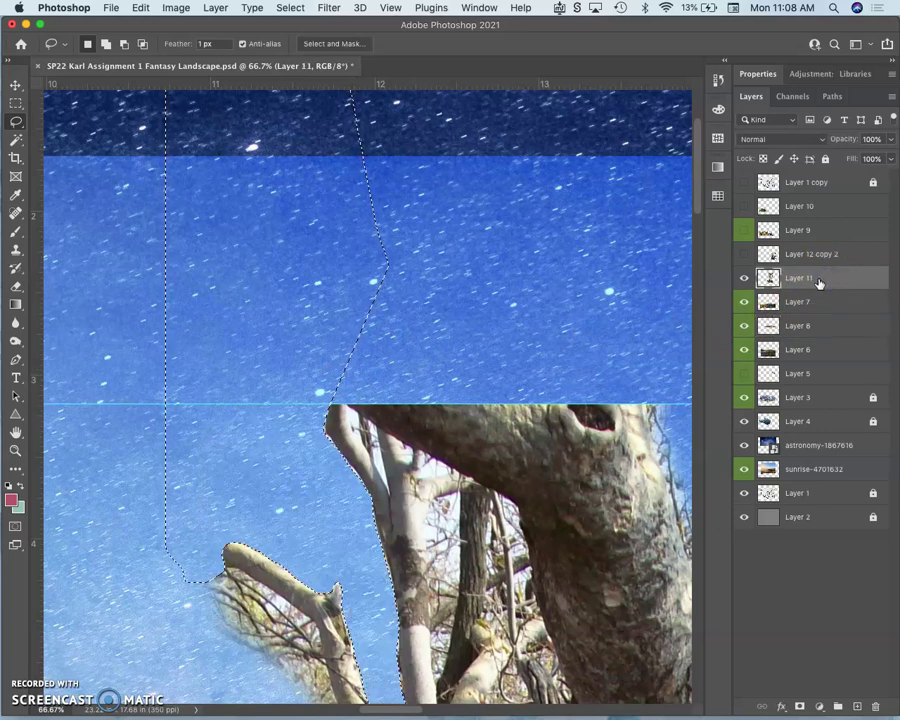
Lock Layer 7, Layer 8 and Layer 6.
click(768, 303)
click(825, 159)
click(851, 330)
click(826, 159)
click(850, 352)
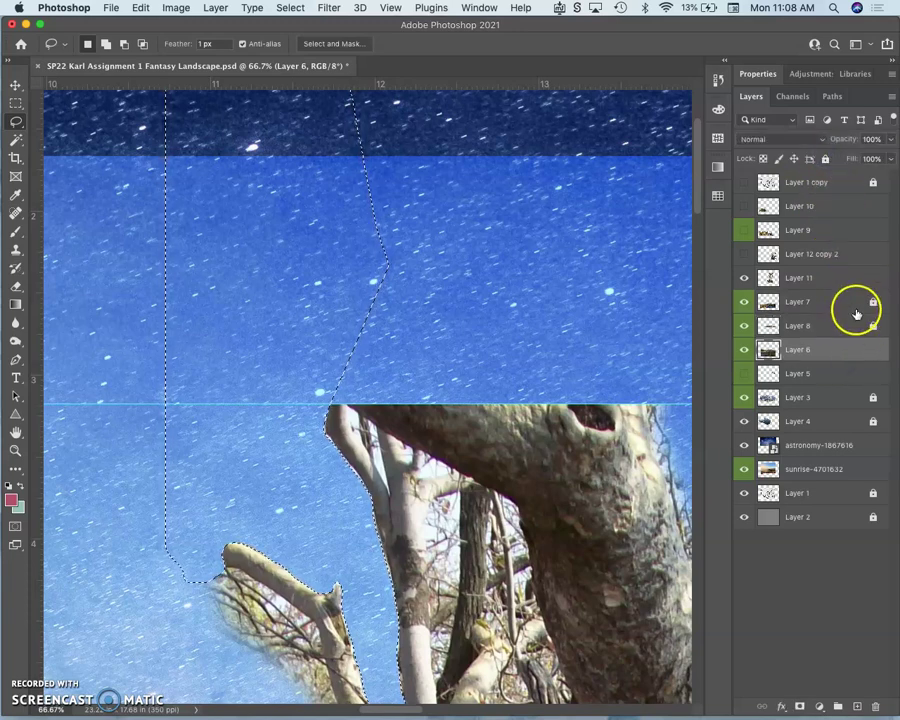
click(826, 159)
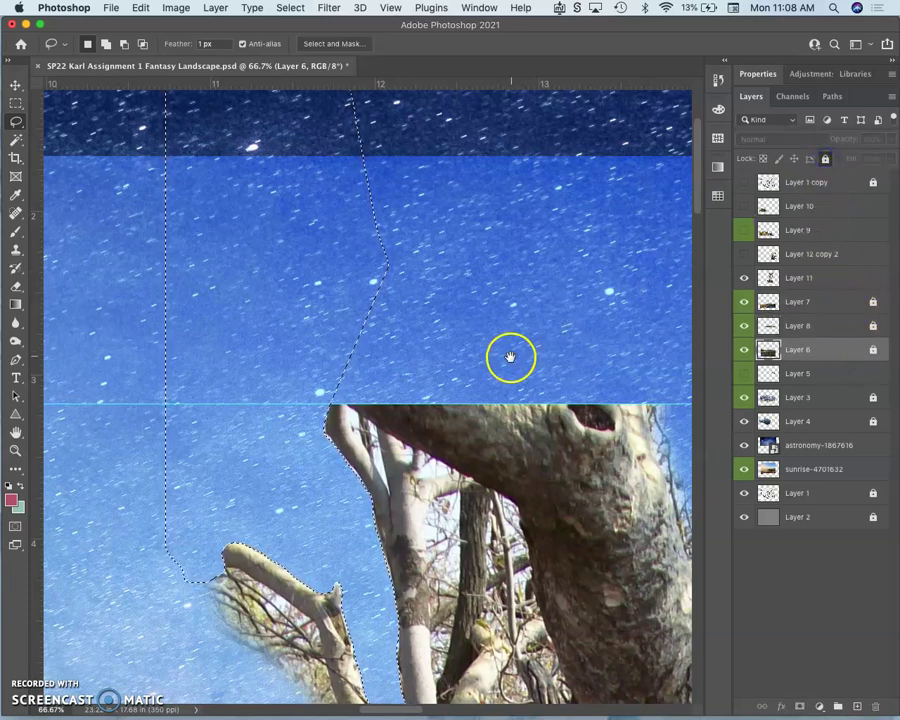
Deselect, then lasso the leftover fringe along the thin pale trunk's outer edge and trim it from Layer 11.
drag(510, 357, 485, 135)
drag(470, 365, 436, 282)
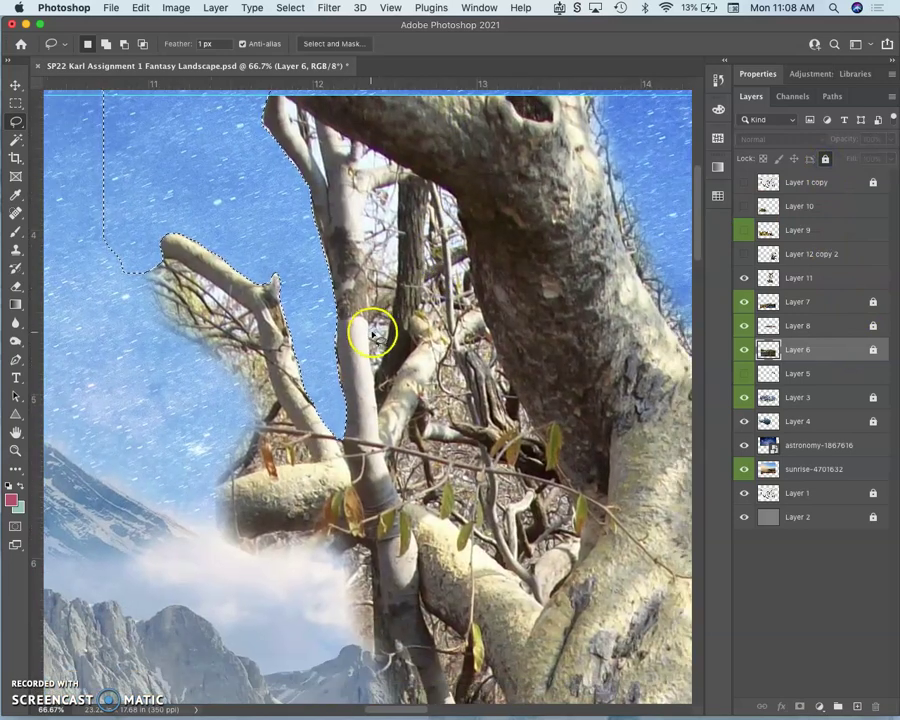
click(244, 399)
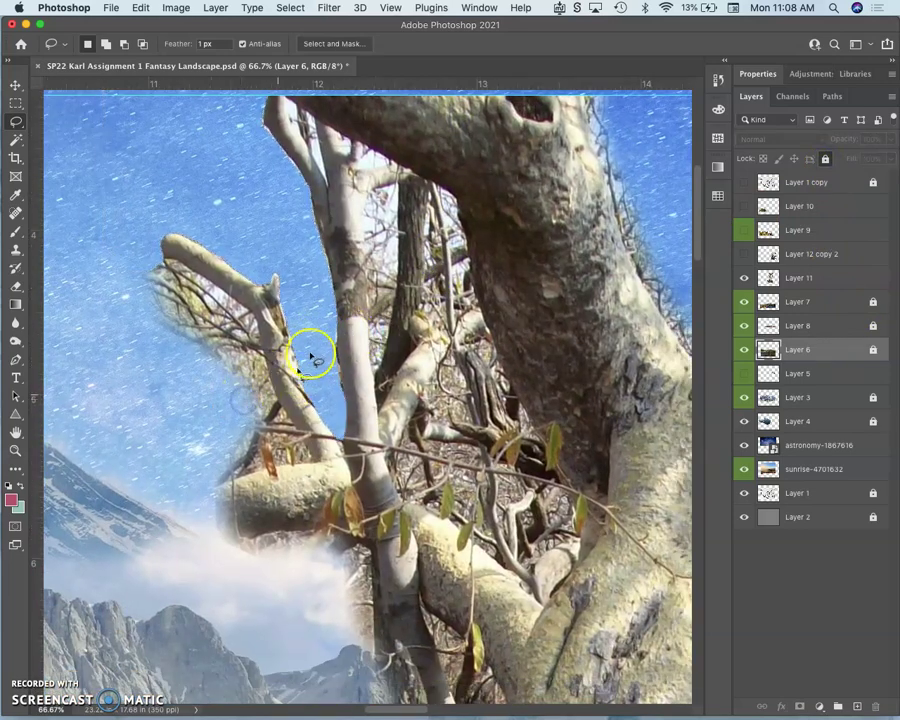
key(super+plus)
key(super+plus)
key(super+plus)
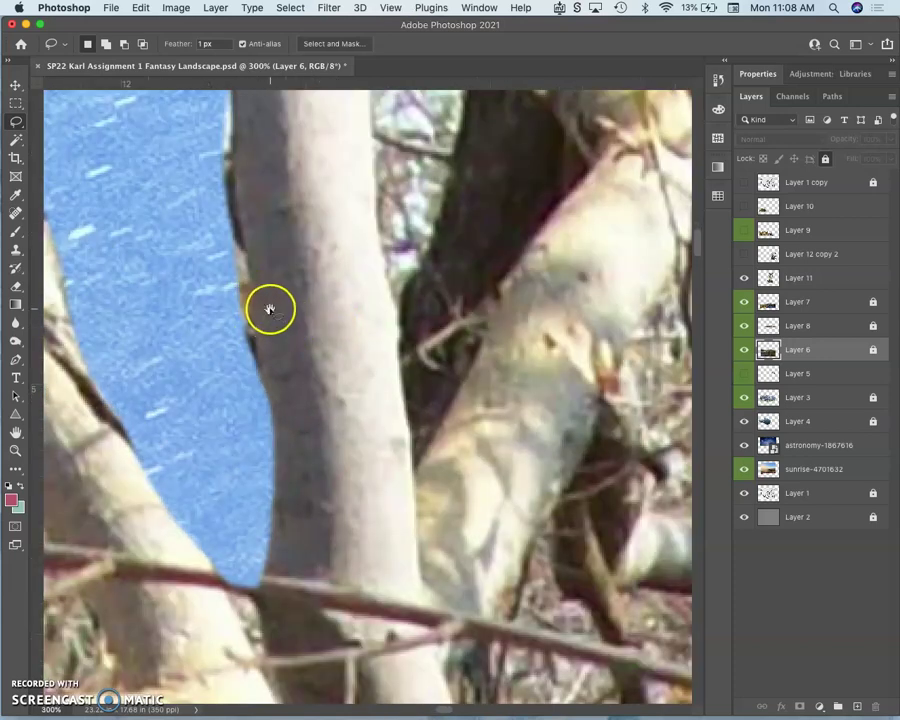
mouse_move(270, 305)
mouse_down()
mouse_move(325, 460)
mouse_move(329, 505)
mouse_up()
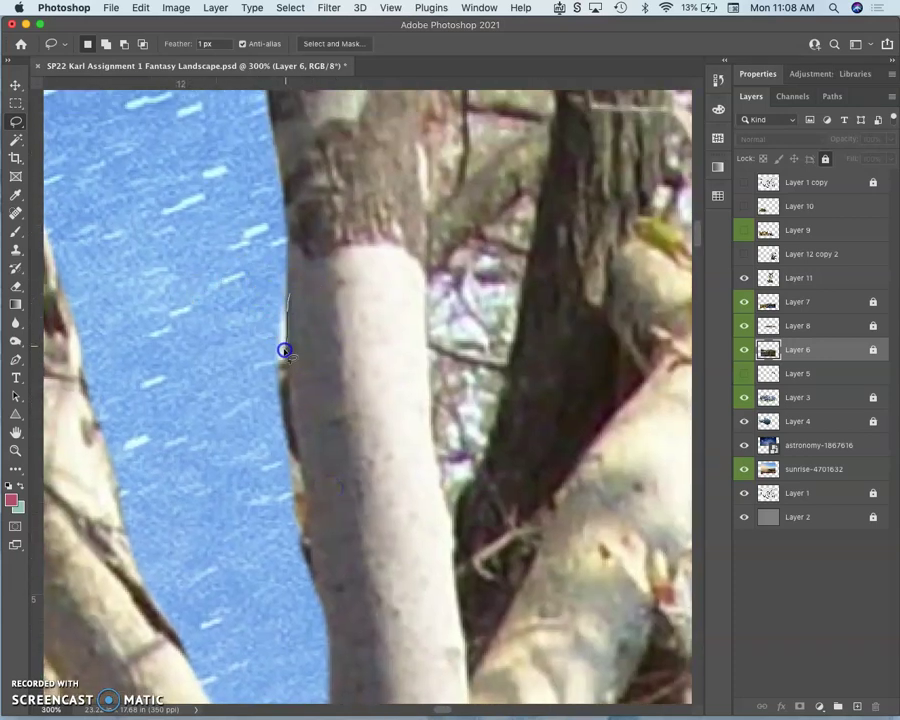
mouse_move(287, 400)
mouse_down()
mouse_move(304, 345)
mouse_move(289, 275)
mouse_move(290, 320)
mouse_move(285, 283)
mouse_up()
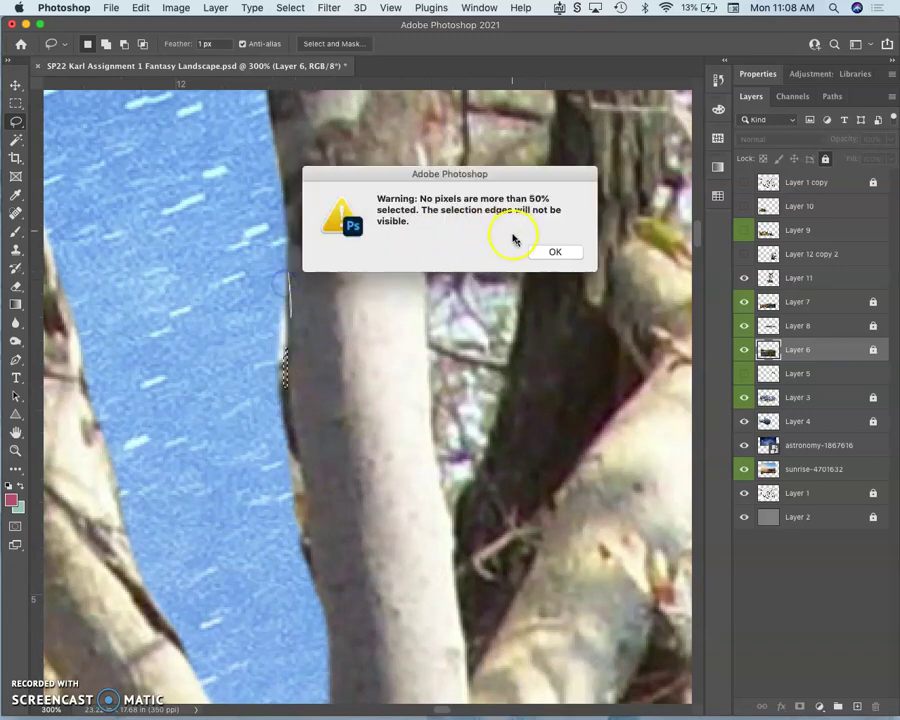
key(Return)
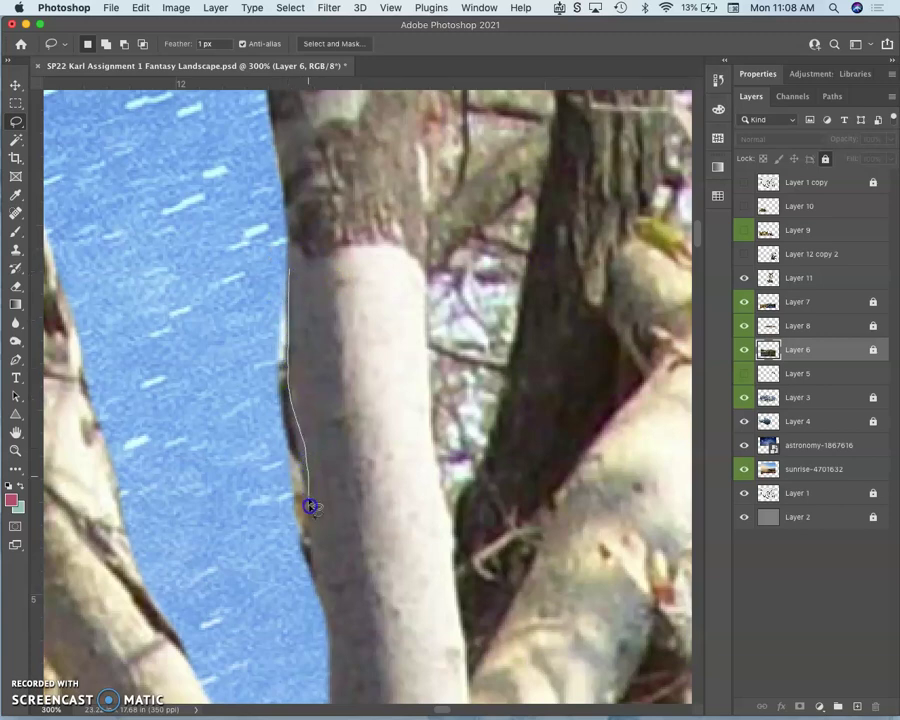
mouse_move(321, 625)
mouse_down()
mouse_move(252, 595)
mouse_move(228, 378)
mouse_move(271, 267)
mouse_up()
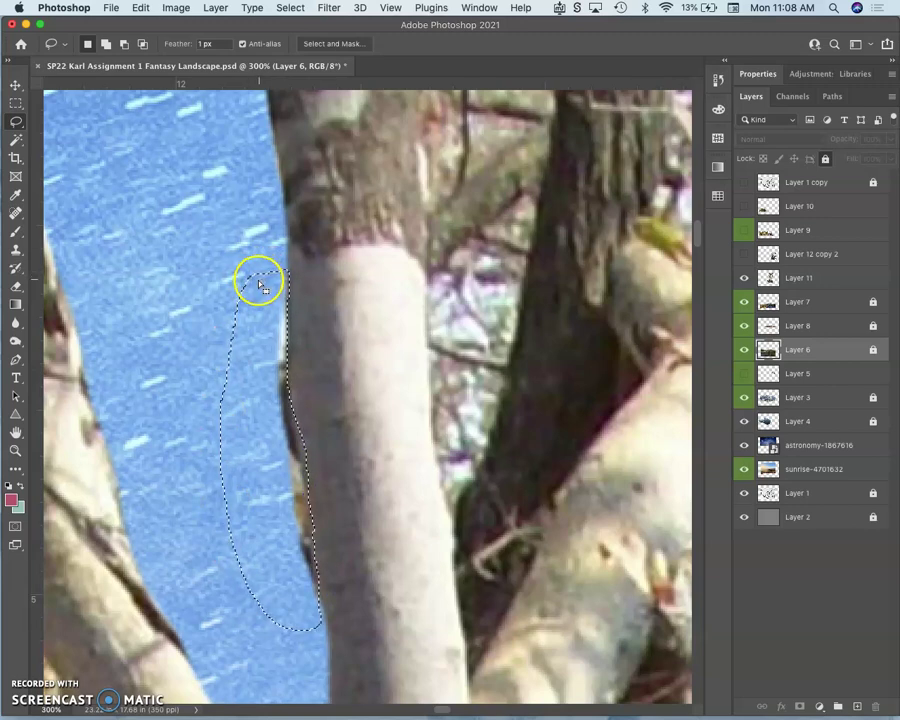
click(769, 279)
Lasso the light fringe along the outer edge of the pale trunk's upper side limb and delete it from Layer 11.
drag(237, 331, 432, 221)
drag(431, 275, 477, 334)
drag(360, 247, 420, 394)
drag(429, 336, 453, 488)
drag(365, 300, 292, 468)
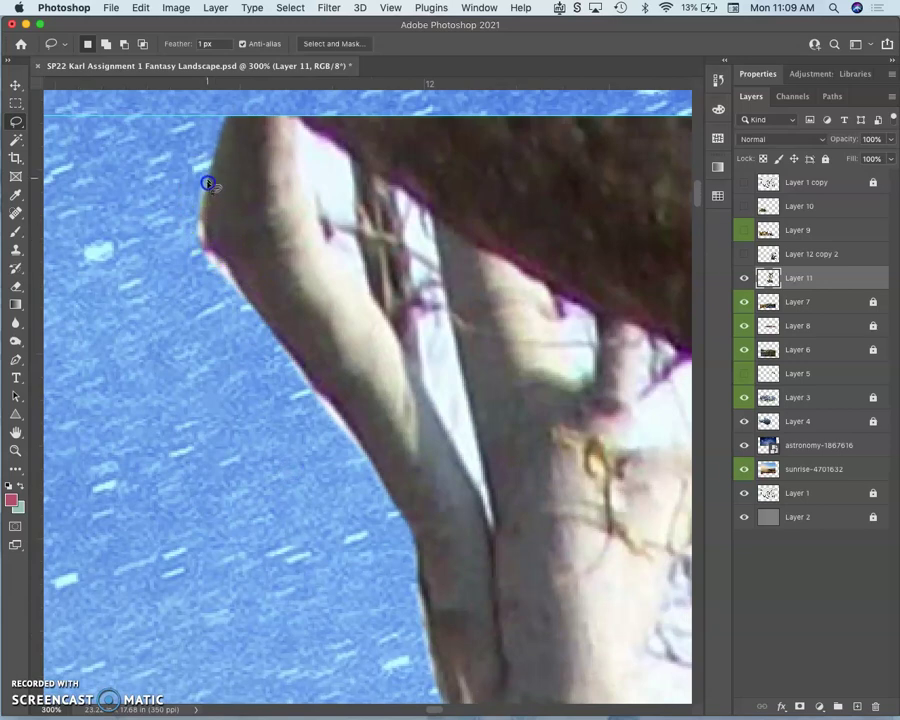
mouse_move(206, 185)
mouse_down()
mouse_move(203, 221)
mouse_move(218, 252)
mouse_up()
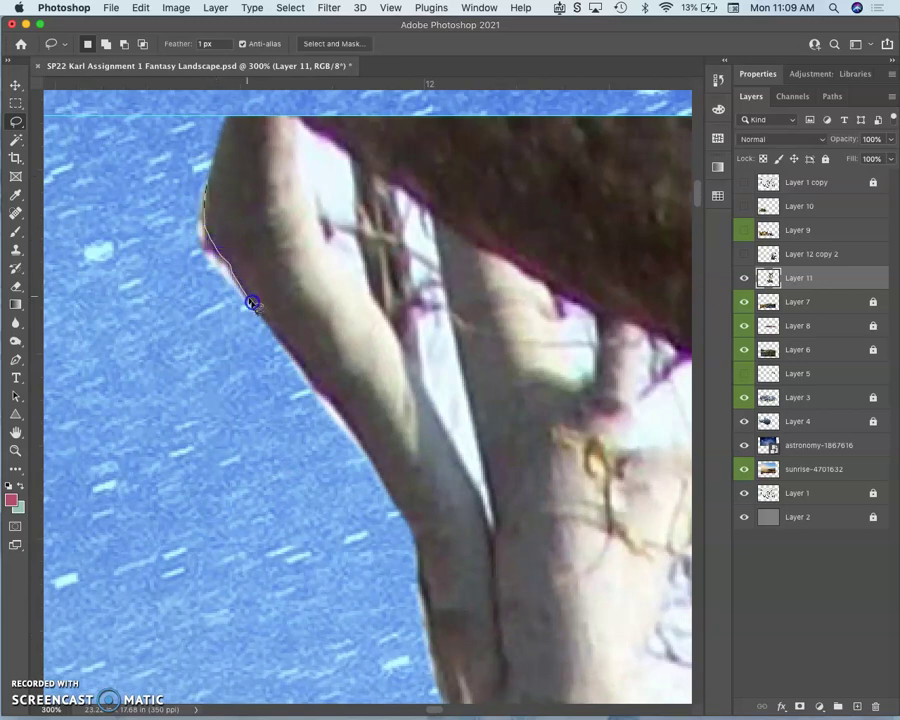
drag(316, 382, 340, 408)
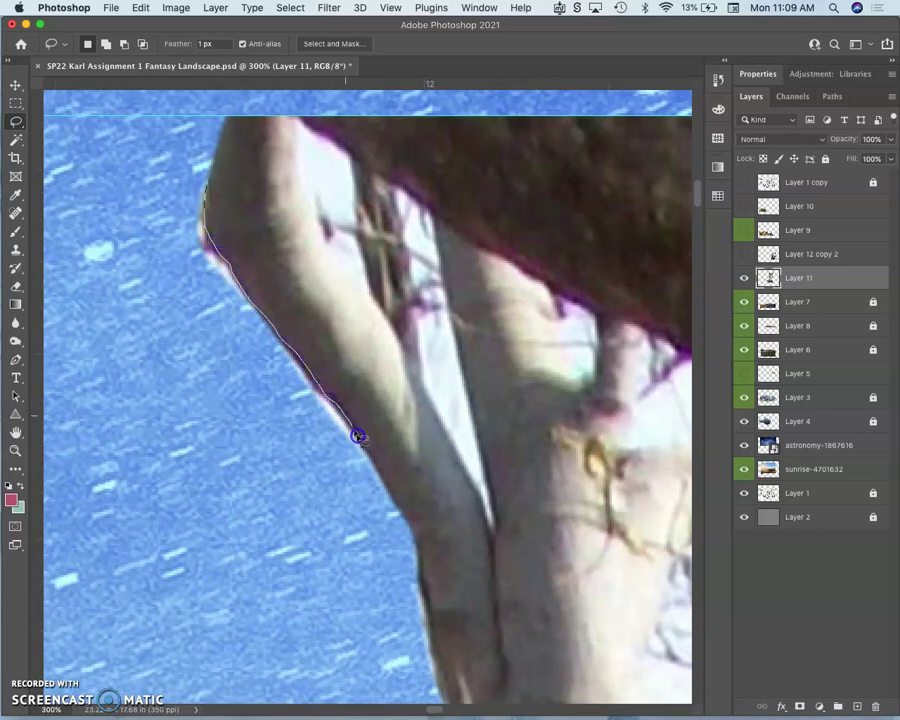
mouse_move(399, 513)
mouse_down()
mouse_move(303, 543)
mouse_move(221, 438)
mouse_move(179, 277)
mouse_move(182, 184)
mouse_move(214, 161)
mouse_up()
key(BackSpace)
Cut out the narrow wedge of sky and twigs between the side limb and the pale trunk on Layer 11.
drag(284, 414, 219, 418)
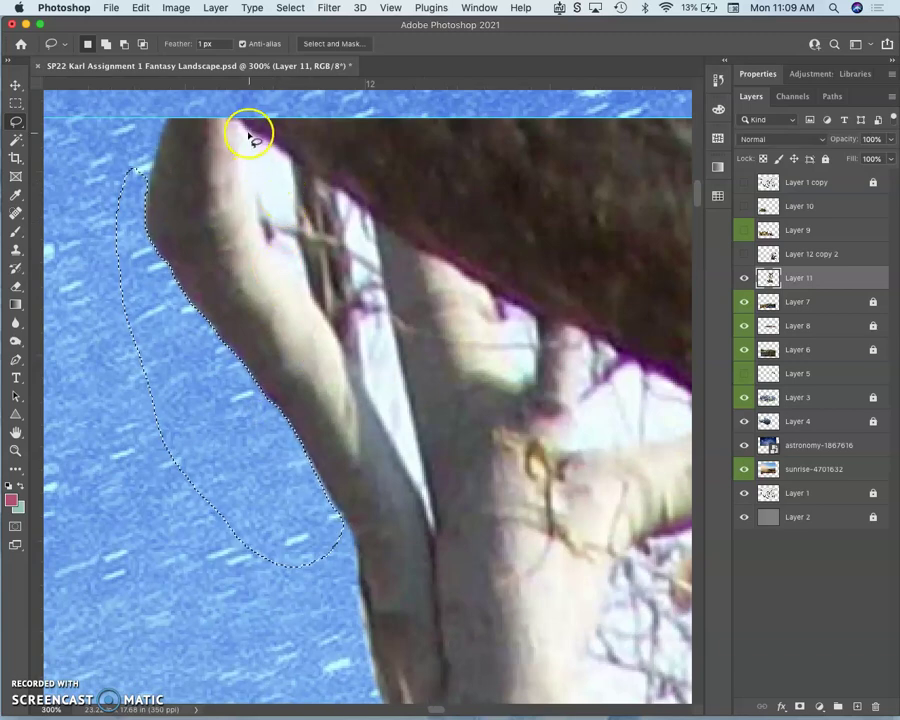
mouse_move(249, 131)
mouse_down()
mouse_move(251, 180)
mouse_move(273, 249)
mouse_move(344, 360)
mouse_up()
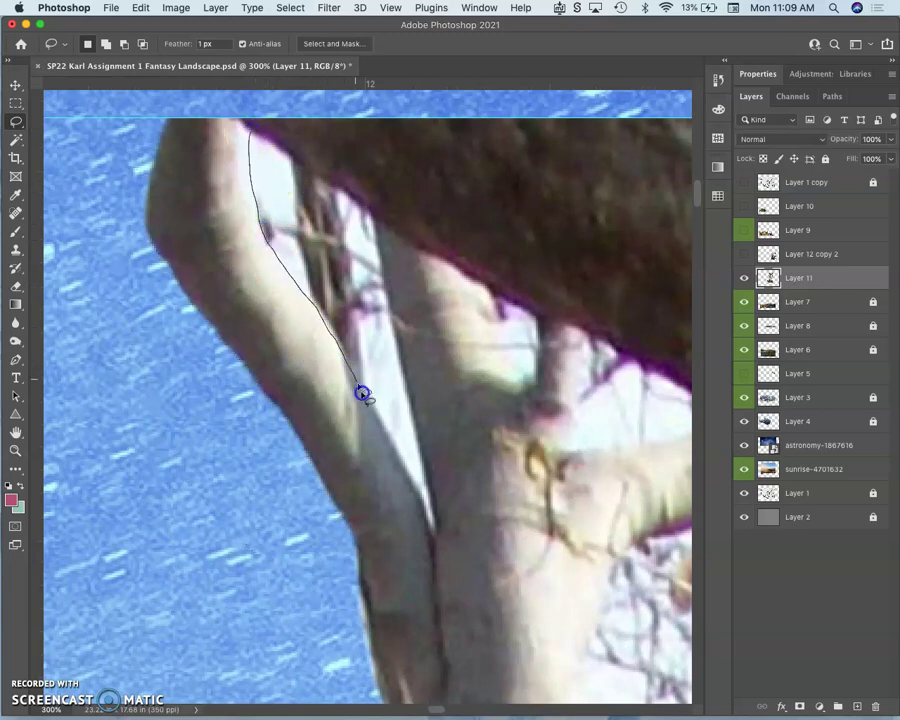
mouse_move(381, 423)
mouse_down()
mouse_move(435, 533)
mouse_move(405, 355)
mouse_up()
drag(396, 309, 390, 265)
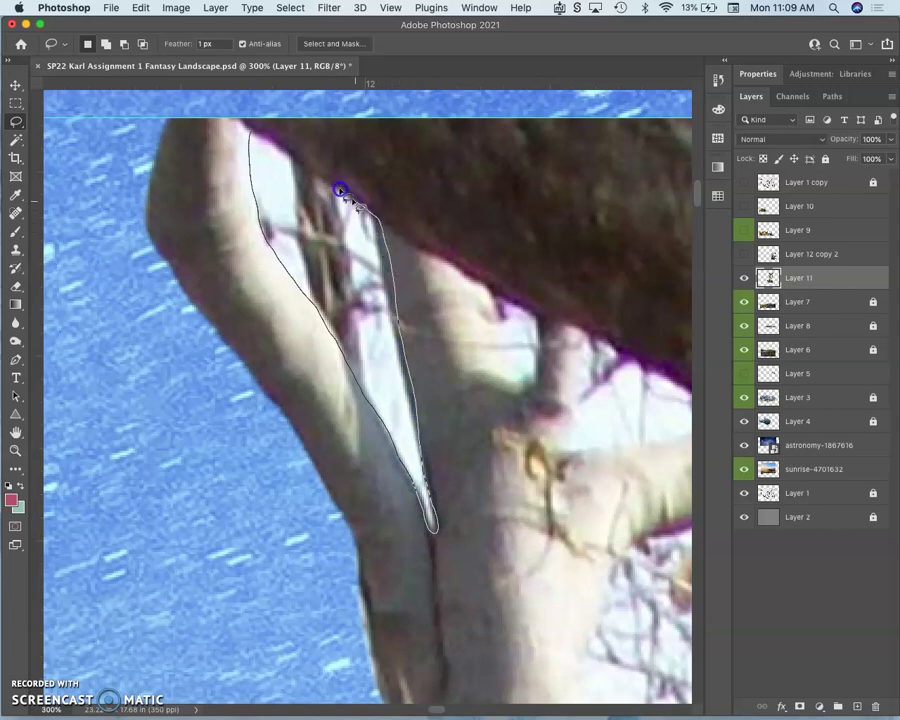
drag(284, 148, 250, 136)
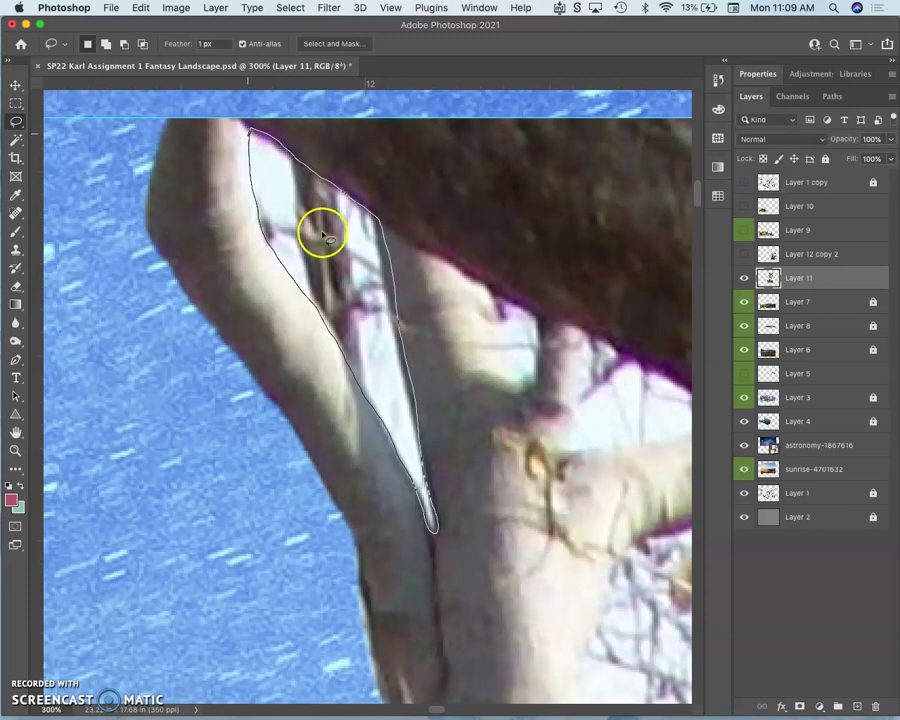
key(Delete)
Cut out the small sliver and the triangular patch of sky beneath the large dark branch on Layer 11.
mouse_move(444, 301)
mouse_down()
mouse_move(416, 309)
mouse_move(329, 293)
mouse_move(259, 250)
mouse_move(295, 220)
mouse_move(310, 277)
mouse_up()
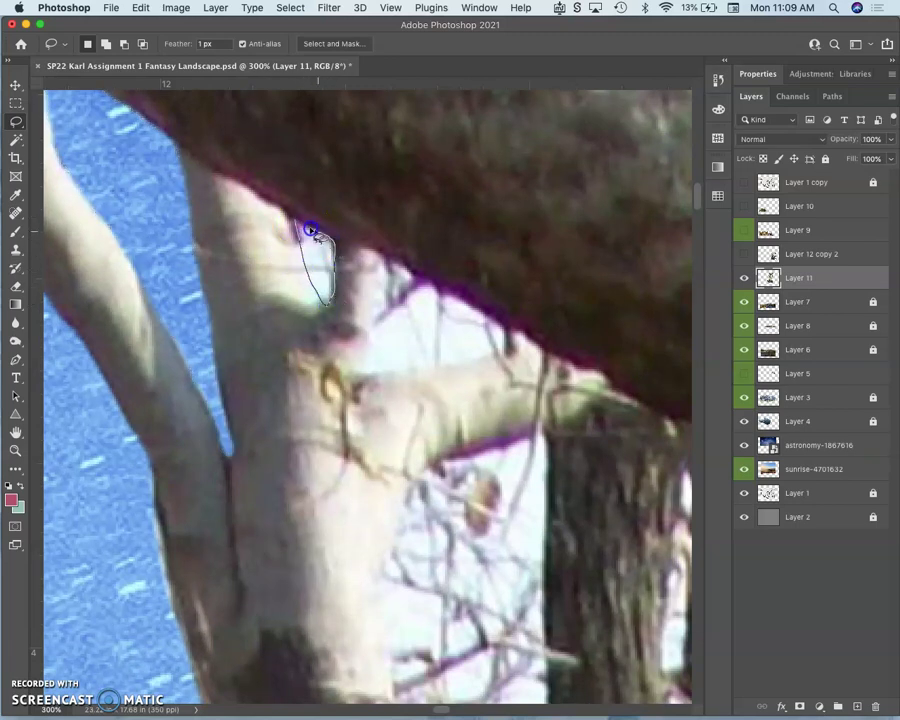
click(382, 258)
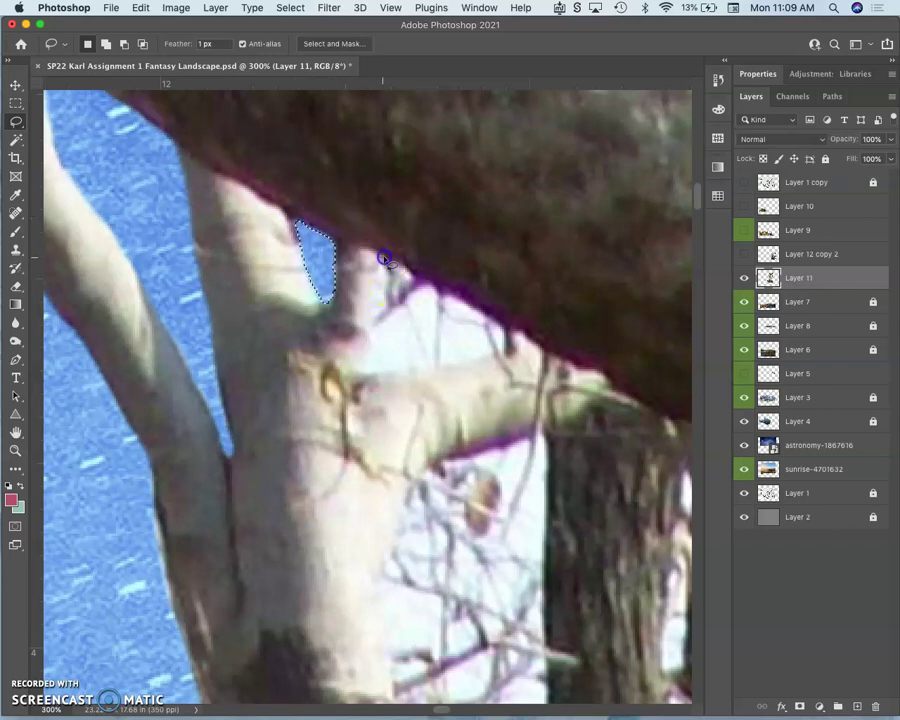
mouse_move(384, 257)
mouse_down()
mouse_move(380, 369)
mouse_move(495, 351)
mouse_up()
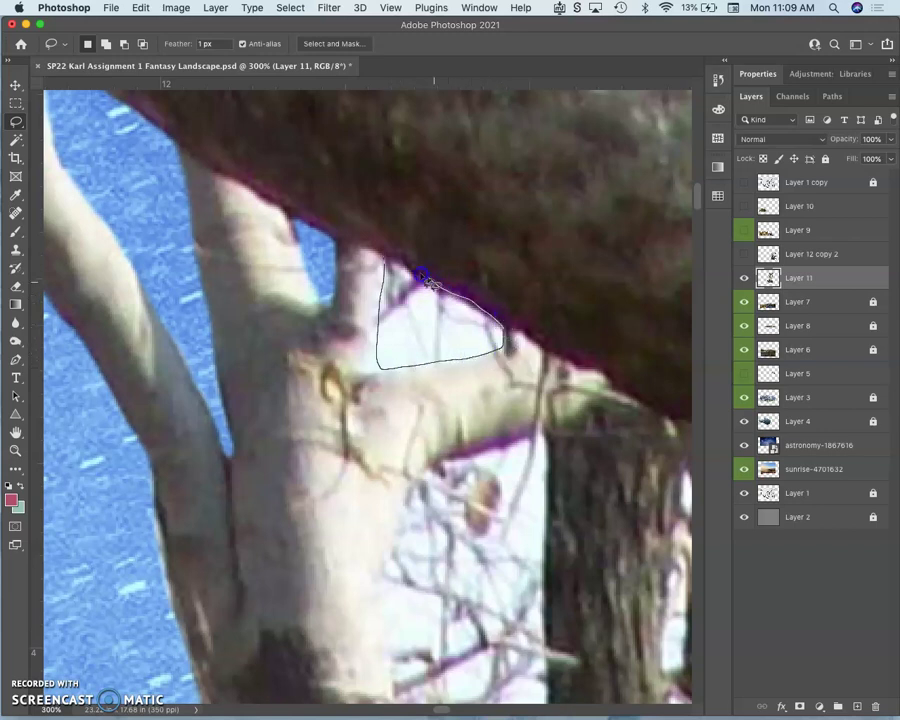
drag(410, 262, 412, 262)
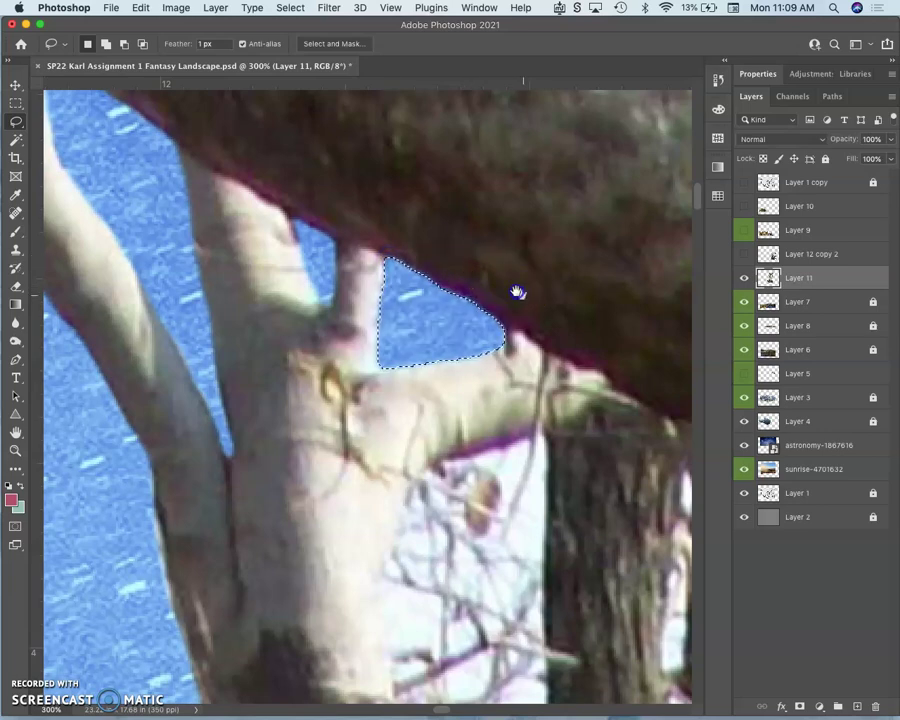
Delete the tall twiggy gap between the pale trunk and the dark rough trunk from Layer 11, and save the document.
drag(510, 290, 392, 208)
mouse_move(438, 334)
mouse_down()
mouse_move(408, 294)
mouse_move(370, 168)
mouse_move(354, 211)
mouse_move(239, 257)
mouse_move(219, 296)
mouse_move(207, 342)
mouse_move(215, 550)
mouse_move(250, 618)
mouse_move(333, 629)
mouse_move(352, 628)
mouse_move(356, 614)
mouse_up()
drag(368, 557, 367, 396)
drag(368, 348, 368, 281)
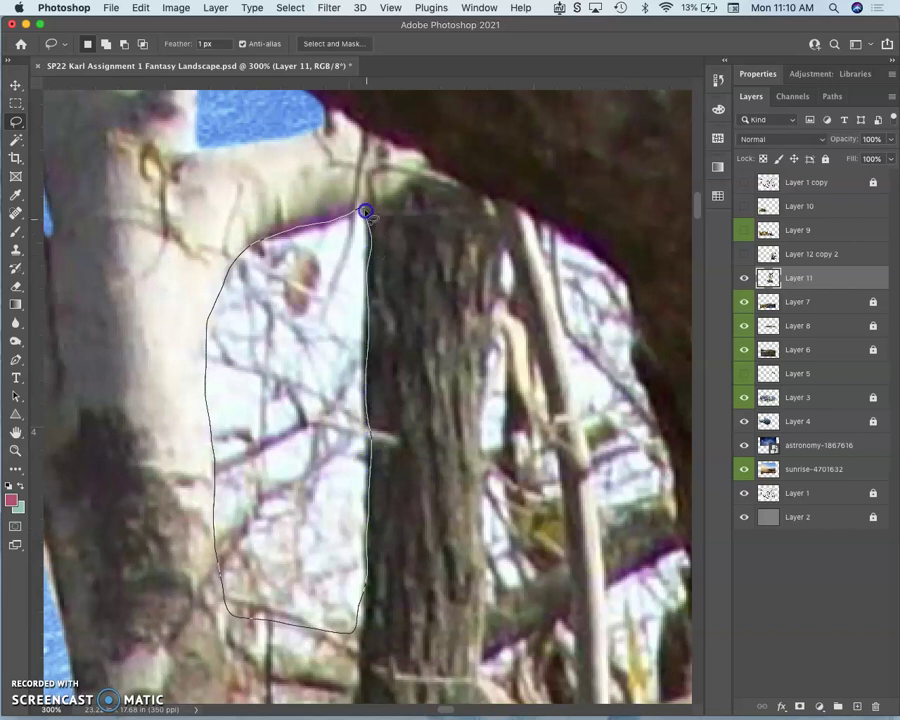
drag(396, 214, 390, 257)
key(Delete)
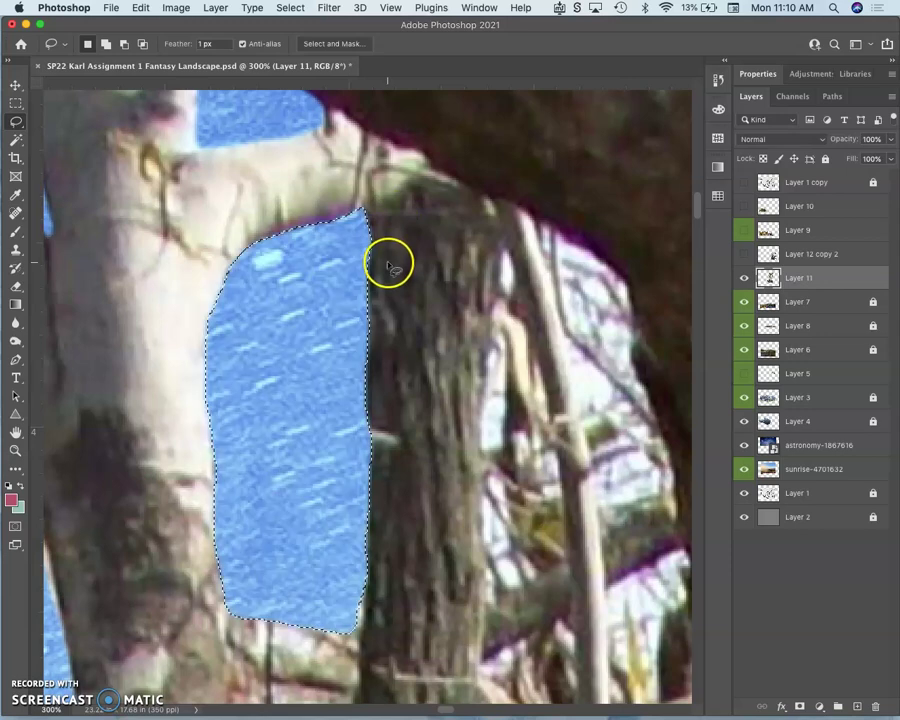
key(ctrl+s)
Extend the cutout between the pale and dark trunks down to where they meet by deleting the remaining twigs on Layer 11.
scroll(390, 258, down, 4)
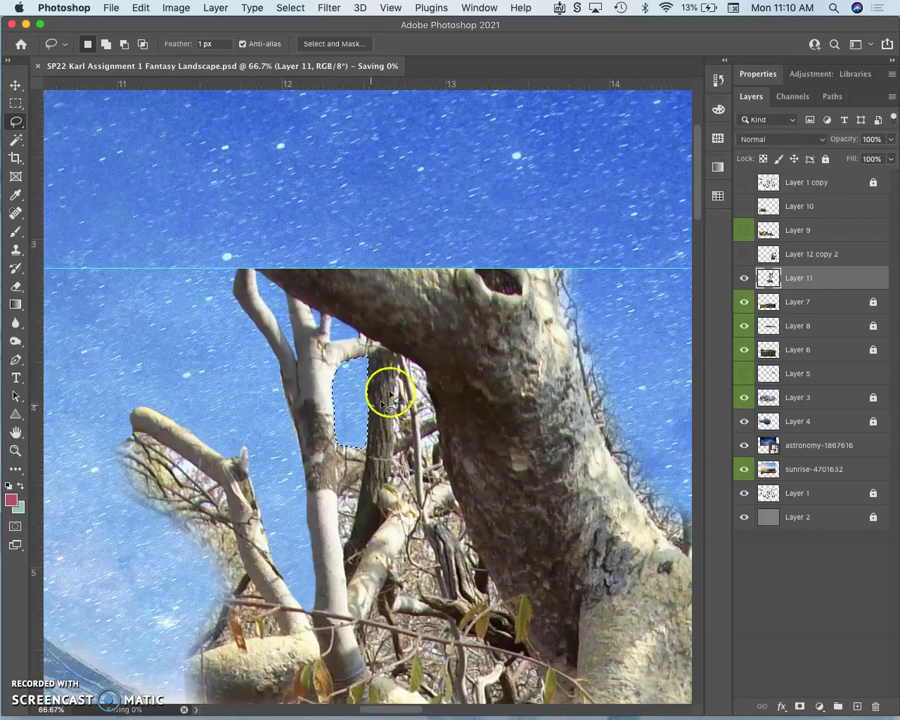
mouse_move(416, 426)
mouse_down()
mouse_move(411, 328)
mouse_move(374, 330)
mouse_up()
scroll(411, 328, down, 3)
scroll(396, 338, down, 2)
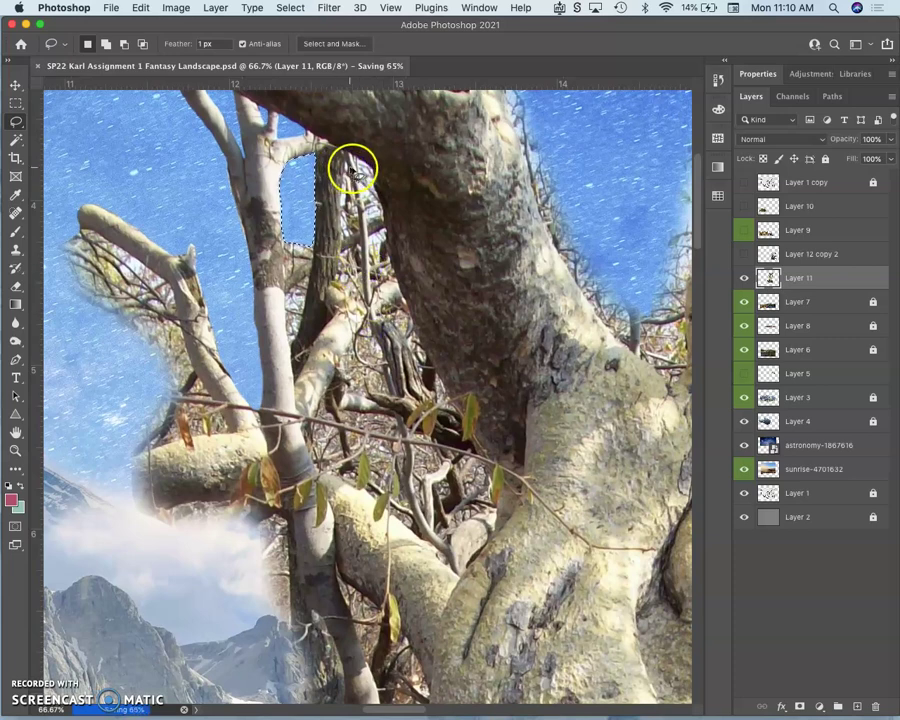
key(super+equal)
mouse_move(352, 205)
mouse_down()
mouse_move(414, 490)
mouse_move(426, 492)
mouse_up()
click(283, 187)
mouse_move(287, 195)
mouse_down()
mouse_move(258, 390)
mouse_move(213, 530)
mouse_move(195, 438)
mouse_move(189, 208)
mouse_move(222, 160)
mouse_move(272, 160)
mouse_move(298, 192)
mouse_up()
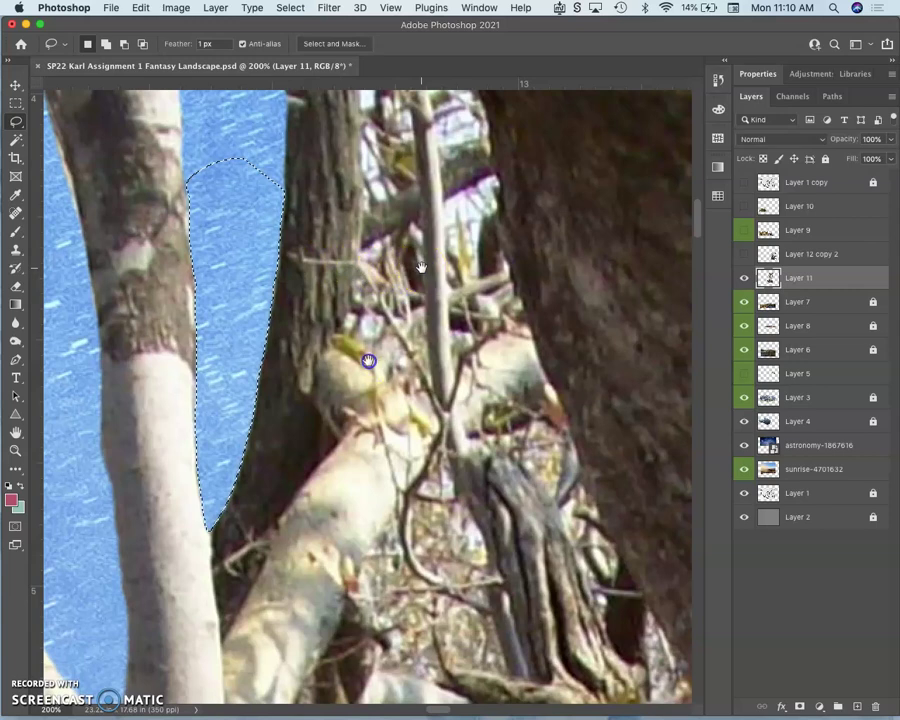
Cut out the sky gap between the thin stem and the massive dark trunk above the cross branch on Layer 11, and trim the trunk's edge.
scroll(366, 358, up, 10)
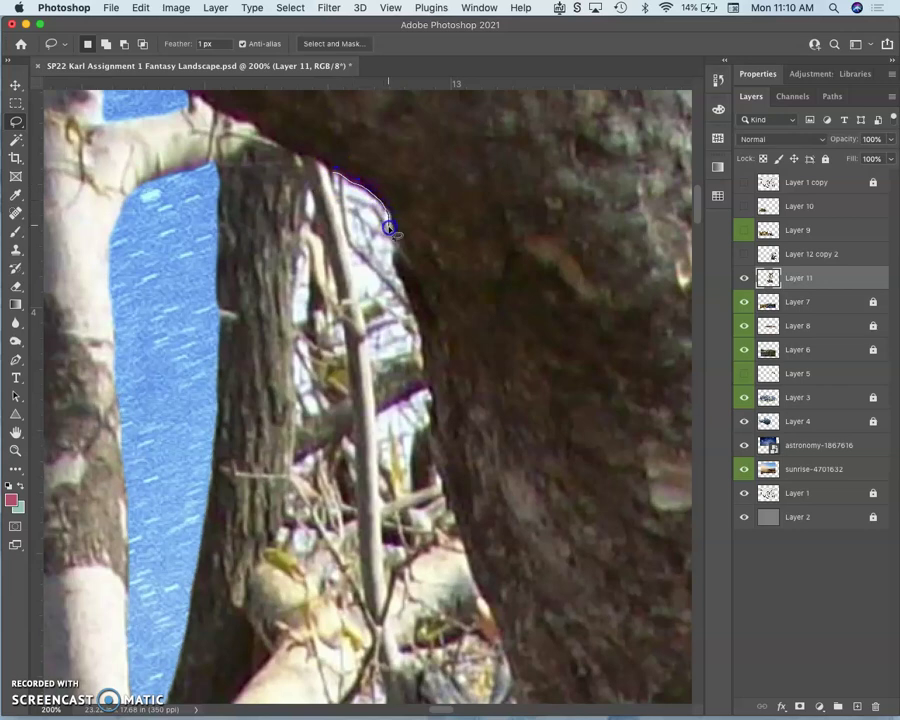
drag(391, 253, 396, 273)
mouse_move(395, 367)
mouse_down()
mouse_move(375, 380)
mouse_move(340, 202)
mouse_up()
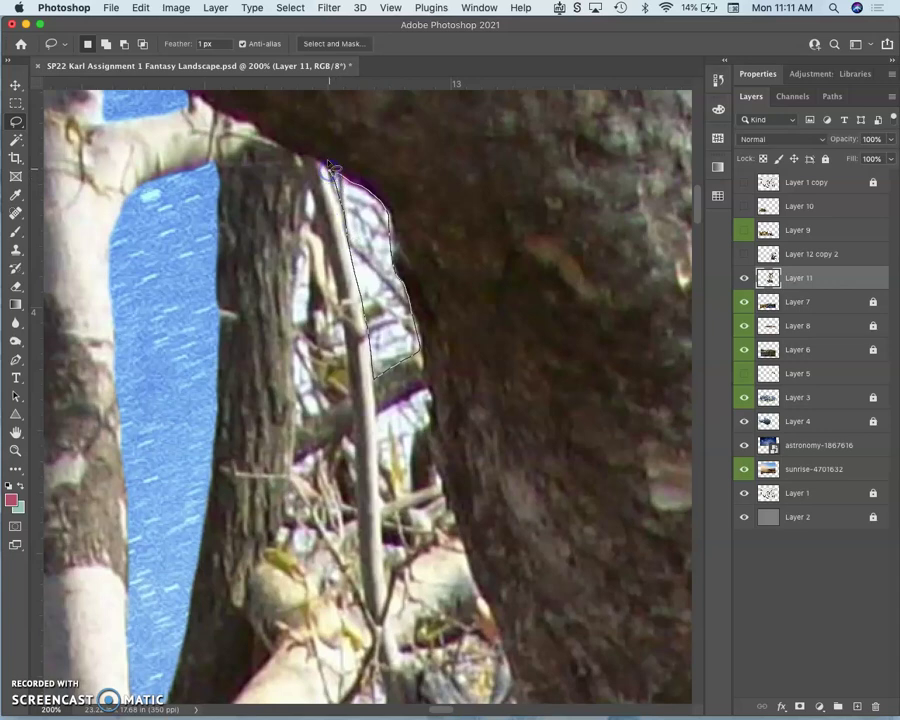
drag(333, 165, 334, 163)
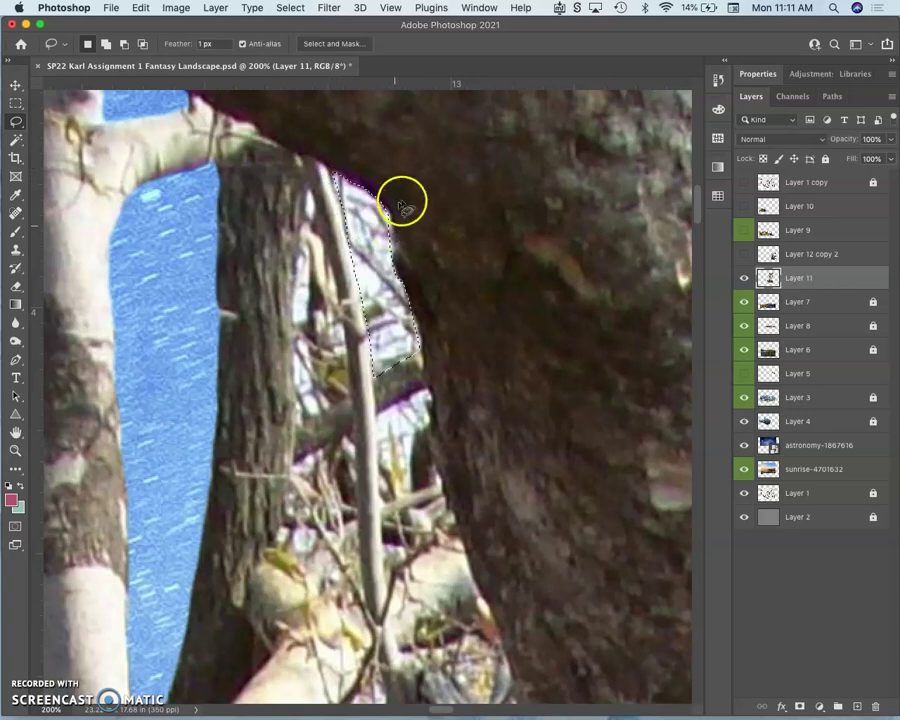
key(Delete)
click(426, 298)
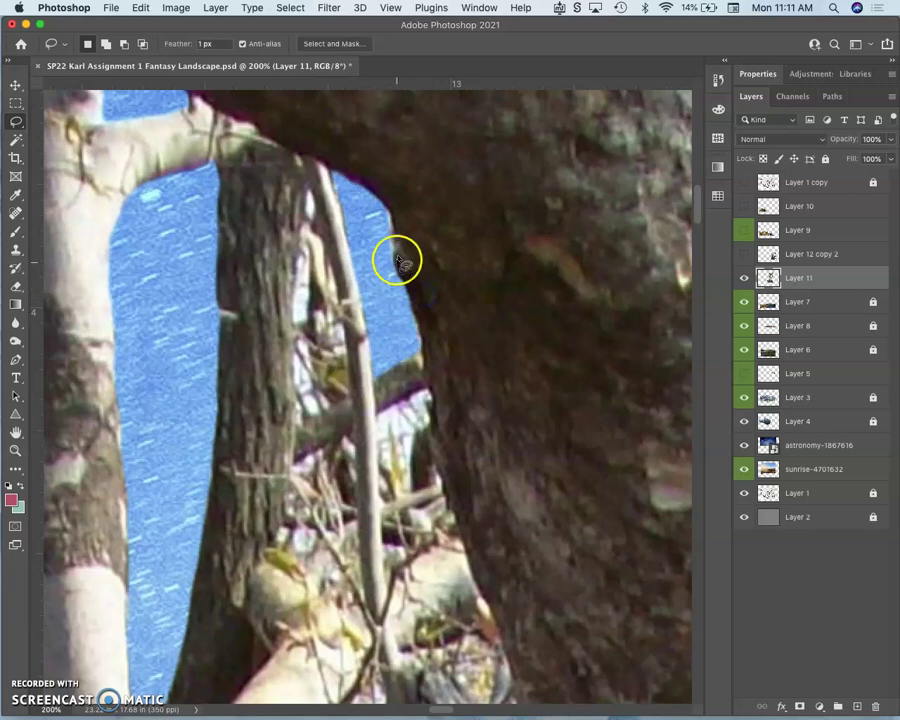
drag(384, 209, 381, 208)
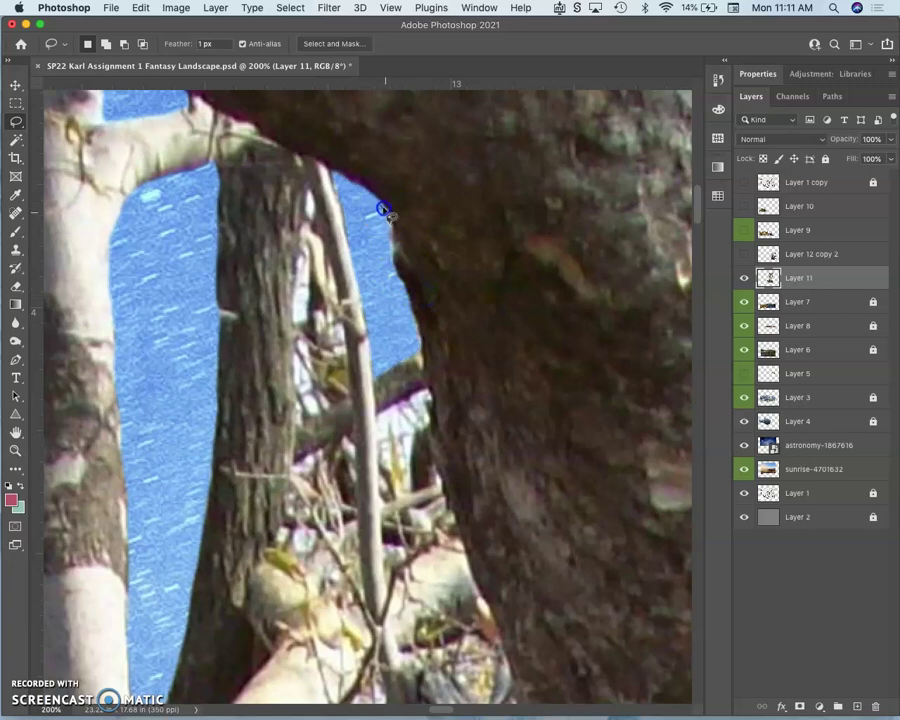
mouse_move(395, 245)
mouse_down()
mouse_move(394, 271)
mouse_move(379, 249)
mouse_move(388, 275)
mouse_up()
click(388, 325)
Delete the narrow twiggy wedge between the rough trunk and the thin stem above the cross branch from Layer 11.
drag(400, 359, 395, 298)
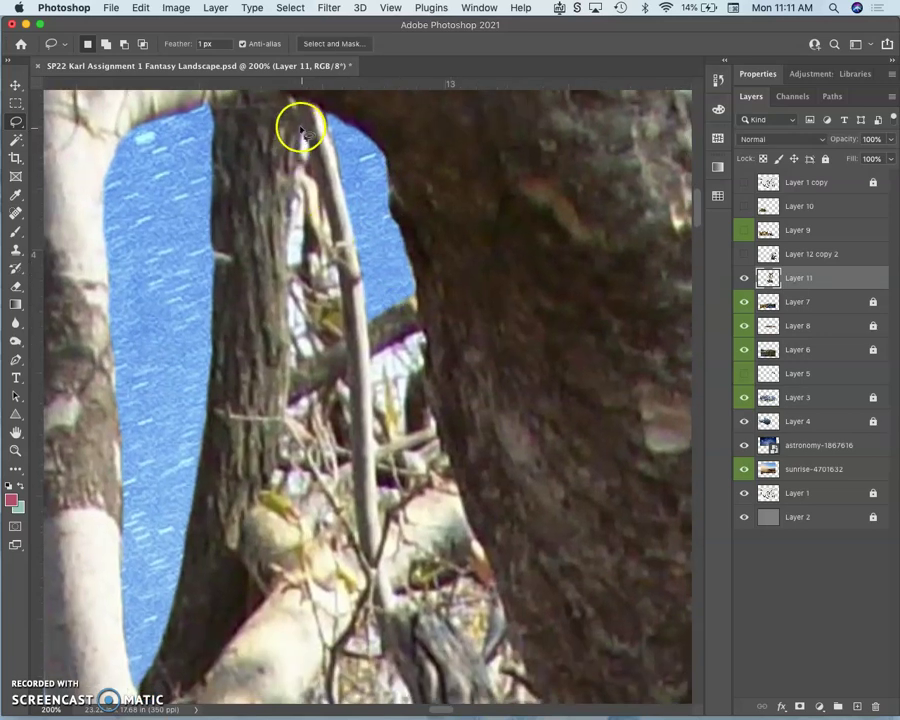
drag(298, 126, 285, 345)
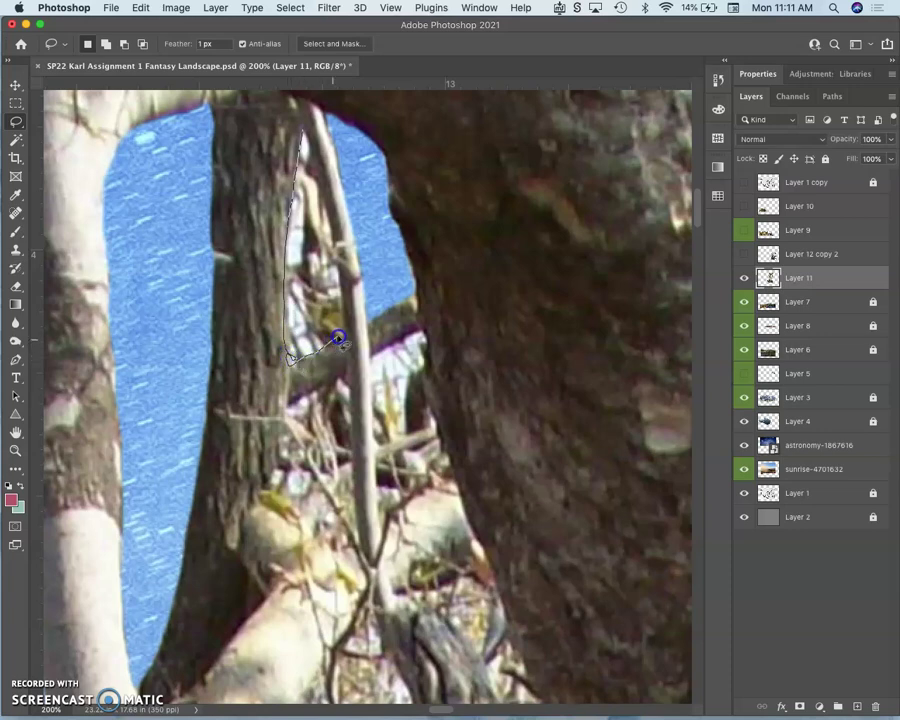
drag(341, 326, 341, 302)
drag(315, 172, 307, 139)
drag(313, 155, 304, 133)
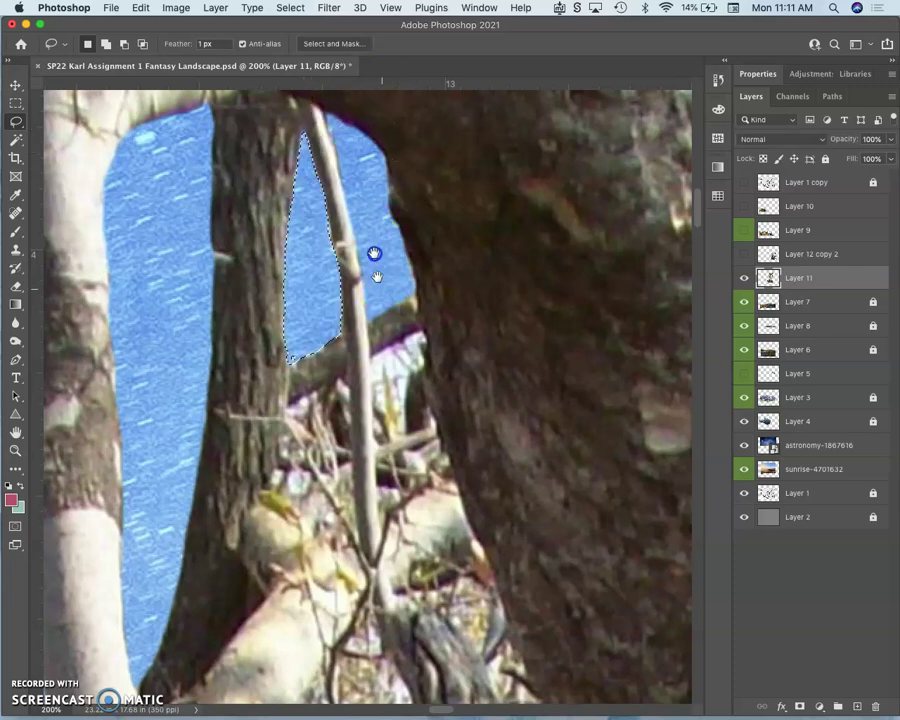
Cut out the patch of sky and twigs below the cross branch, between the thin stem and the massive trunk, on Layer 11.
drag(377, 277, 360, 208)
key(super+minus)
key(super+minus)
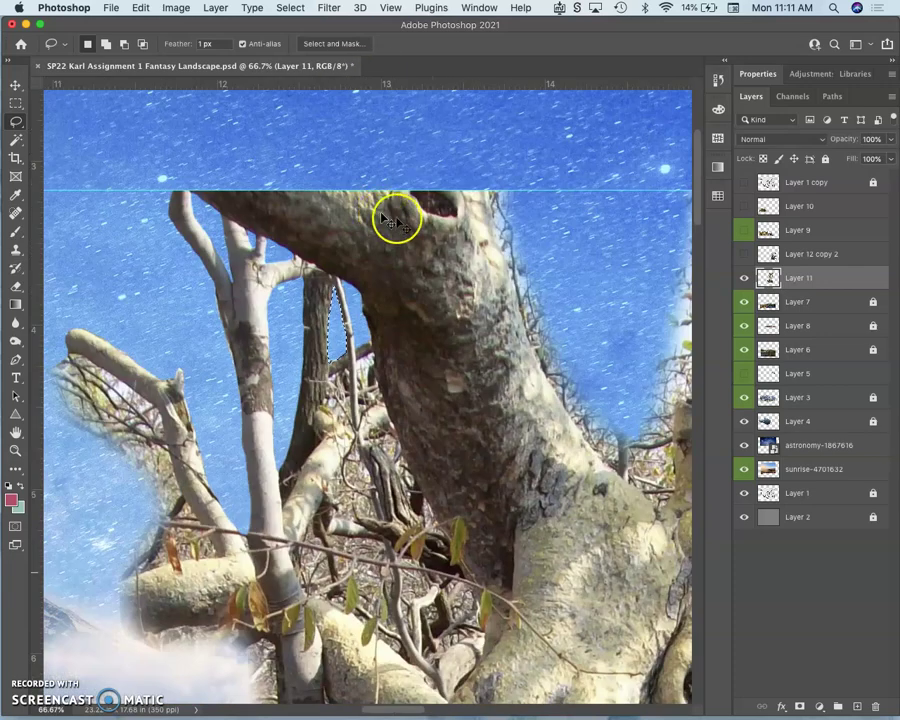
key(super+minus)
key(super+plus)
key(super+plus)
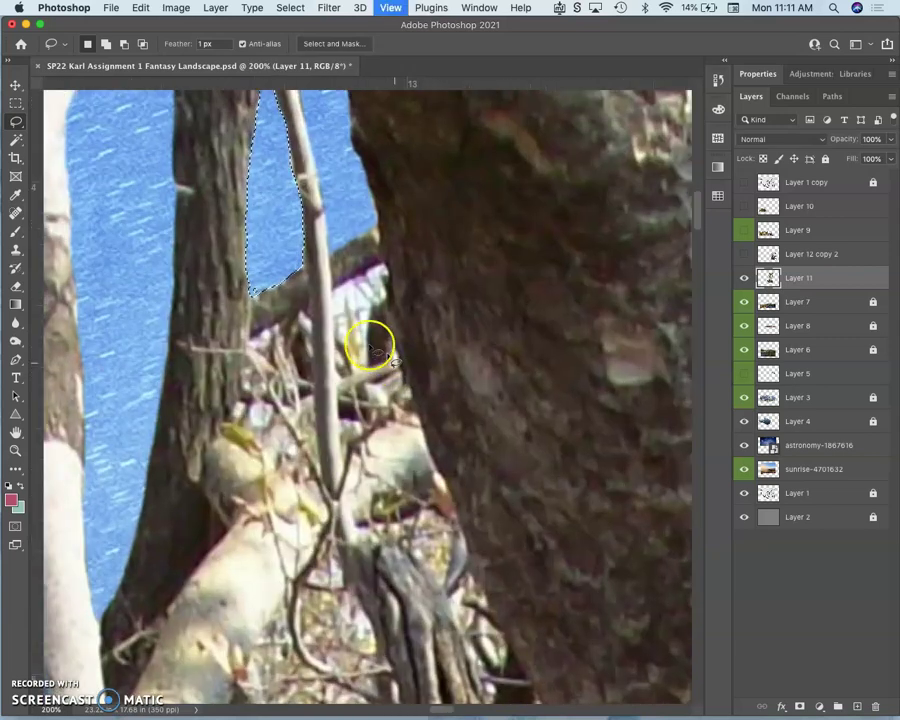
mouse_move(385, 265)
mouse_down()
mouse_move(333, 289)
mouse_move(335, 380)
mouse_move(352, 313)
mouse_move(384, 264)
mouse_move(334, 289)
mouse_move(335, 372)
mouse_up()
click(388, 281)
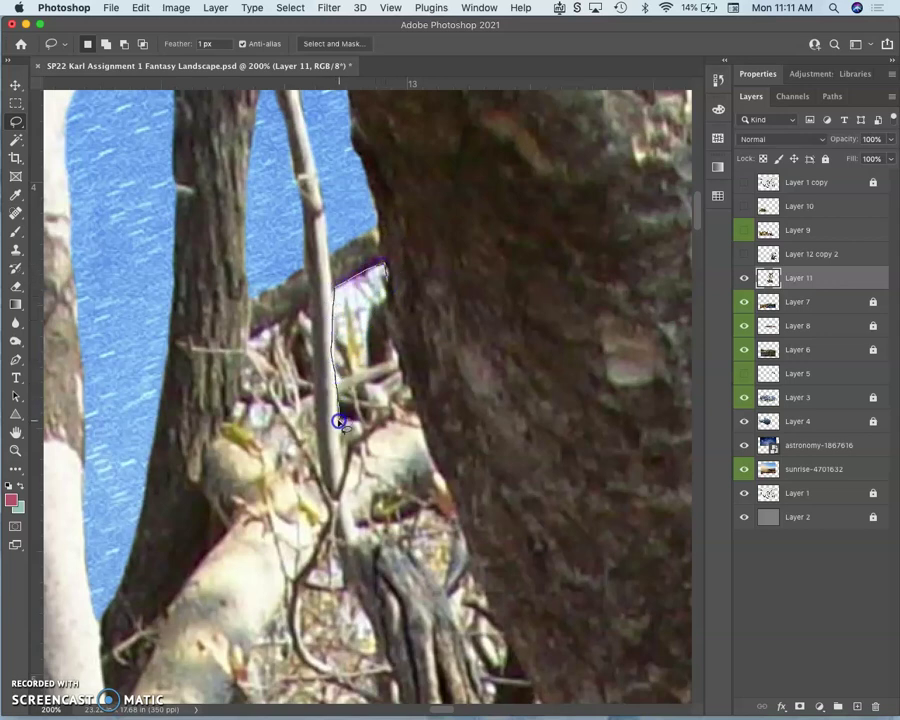
drag(340, 421, 378, 356)
mouse_move(385, 260)
mouse_down()
mouse_move(332, 292)
mouse_move(335, 371)
mouse_move(364, 367)
mouse_move(386, 295)
mouse_move(384, 266)
mouse_up()
key(Delete)
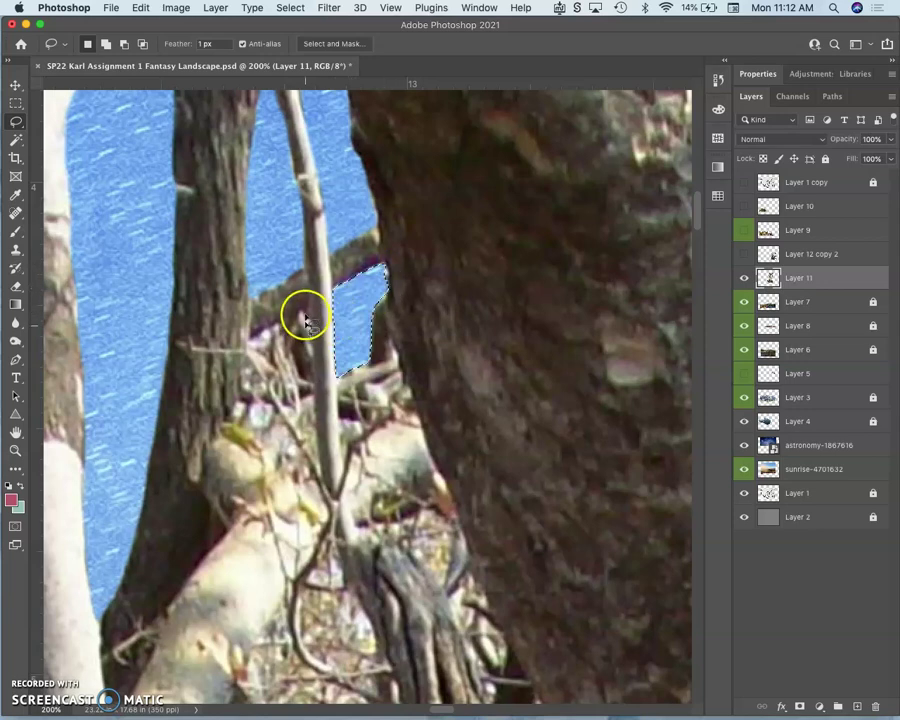
Outline the twiggy patch beneath the cross branch between the rough trunk and the thin stem on Layer 11 with the Lasso.
click(309, 308)
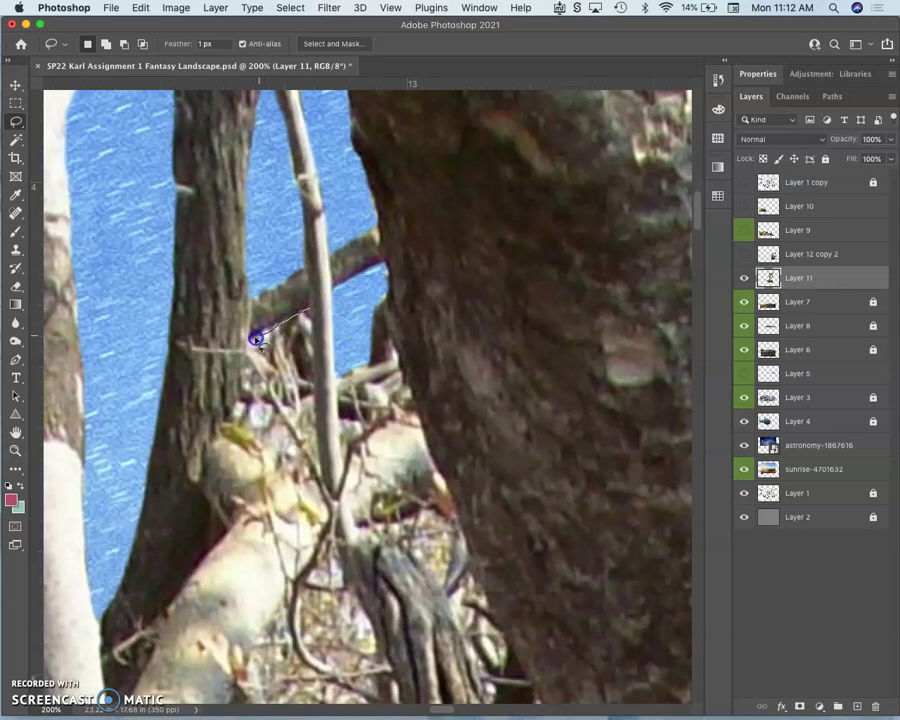
mouse_move(264, 371)
mouse_down()
mouse_move(278, 398)
mouse_move(285, 370)
mouse_move(275, 343)
mouse_up()
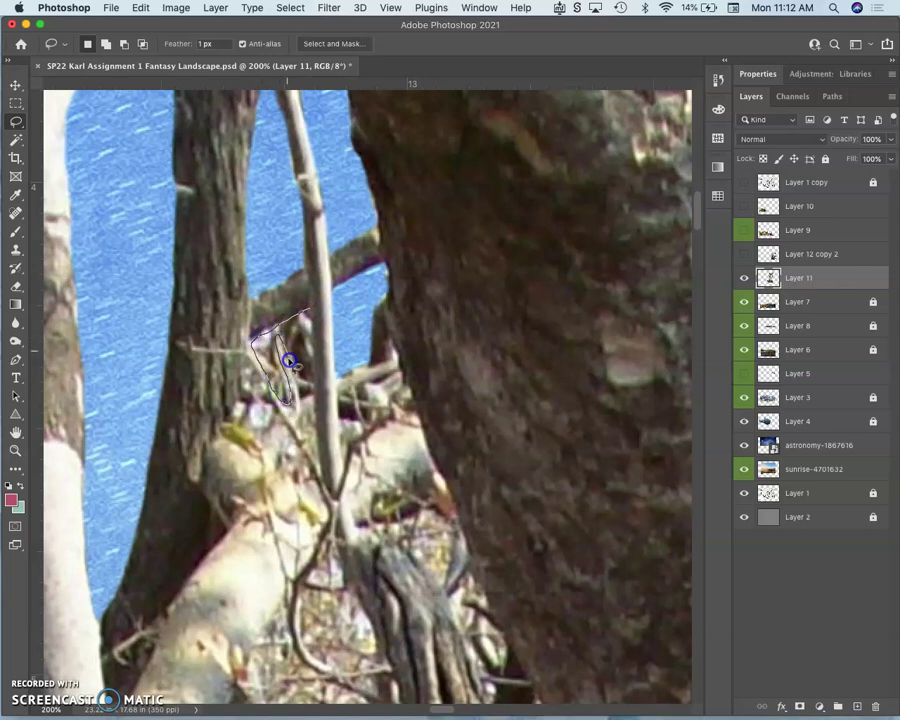